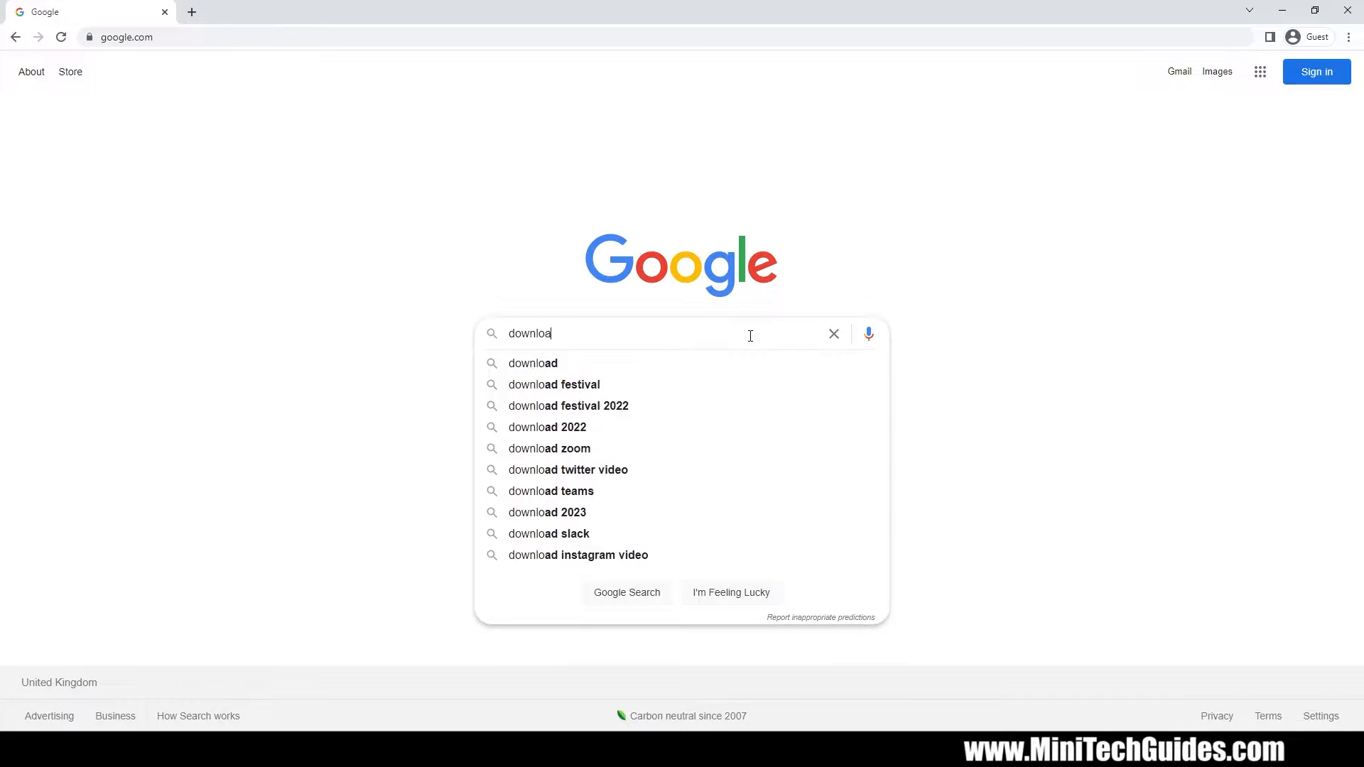
- Search Google for "download windows 10" and open Microsoft's Windows 10 Disc Image (ISO File) download page
text(windows)
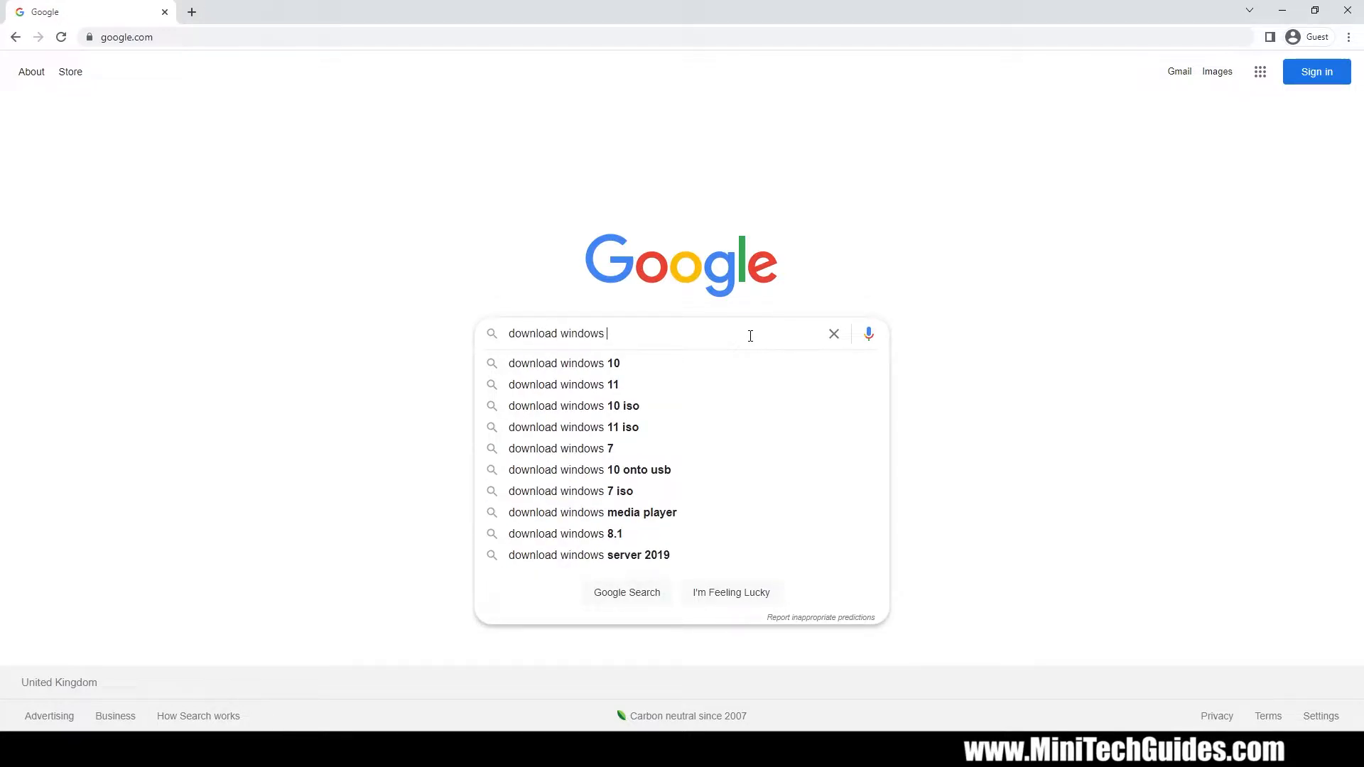
key(Down)
key(Return)
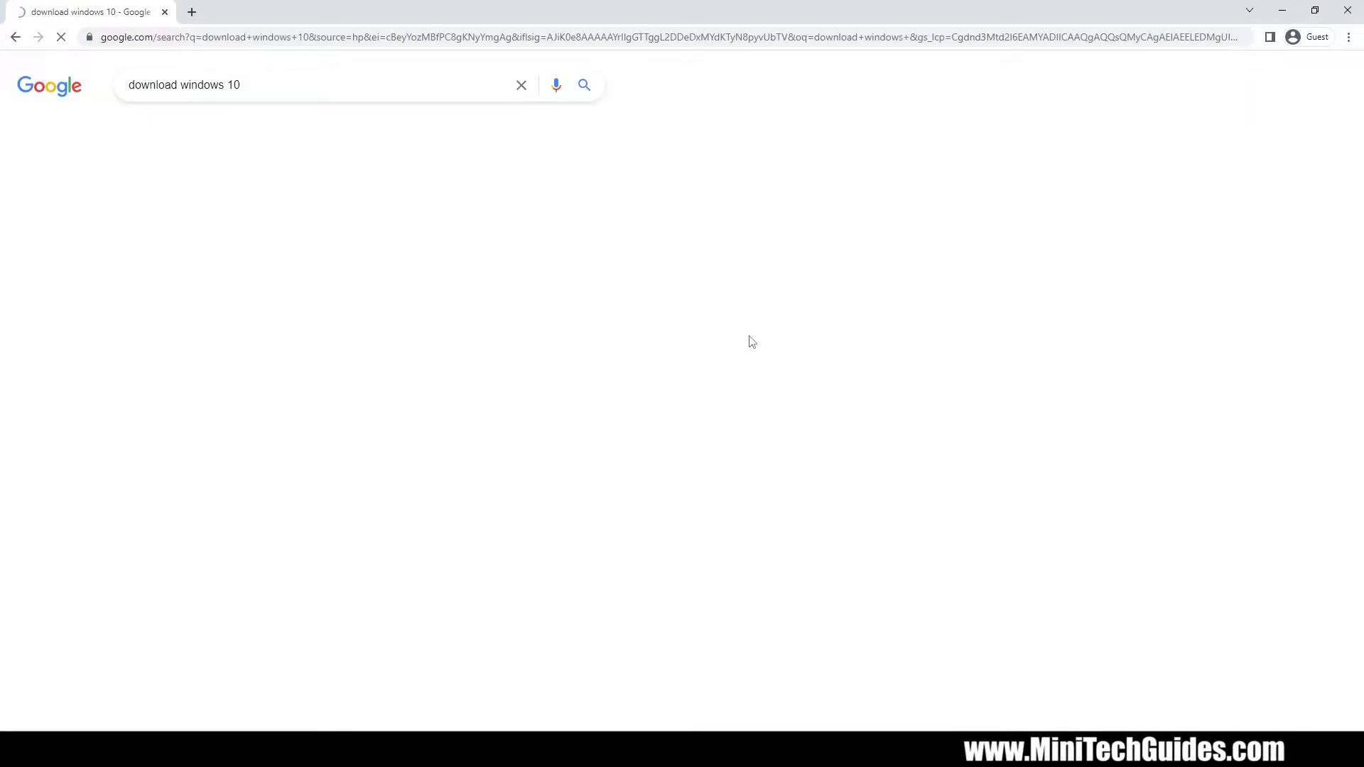
scroll(760, 380, down, 2)
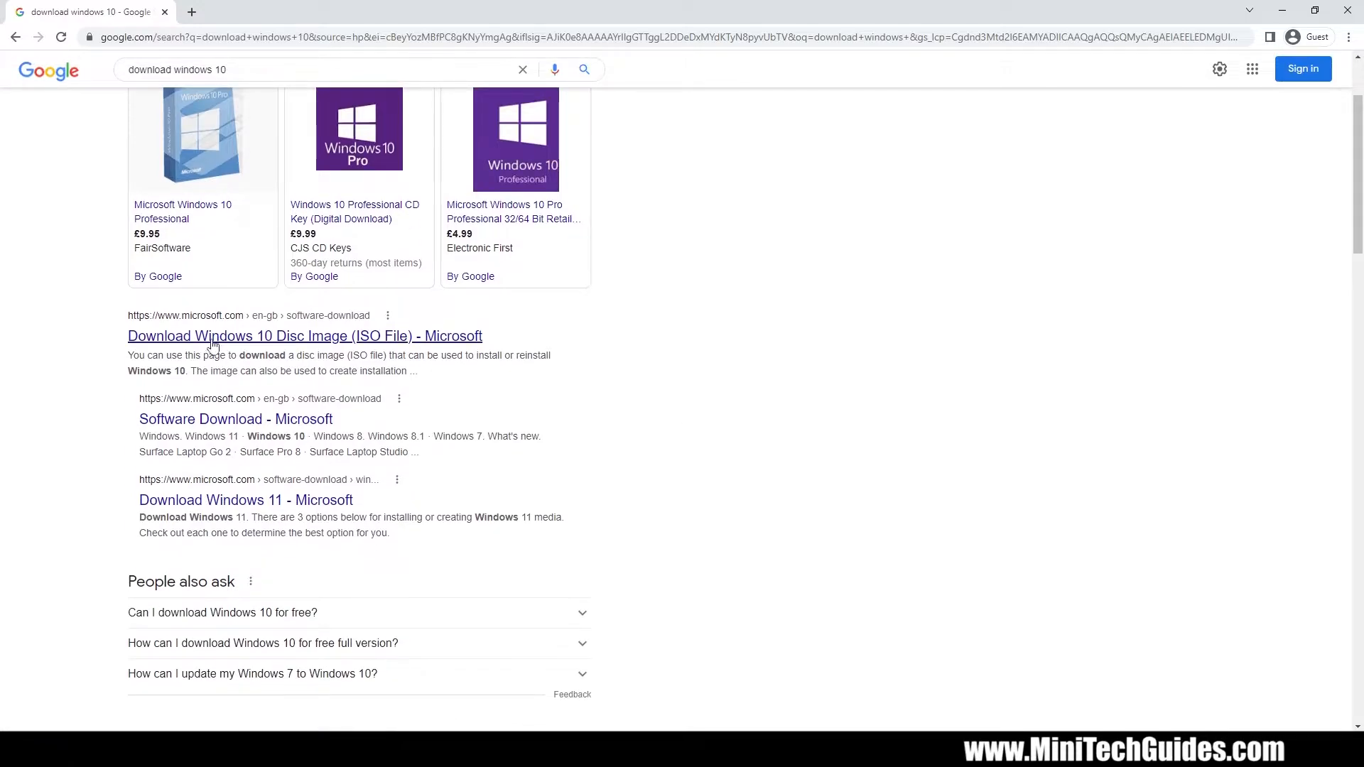
click(348, 341)
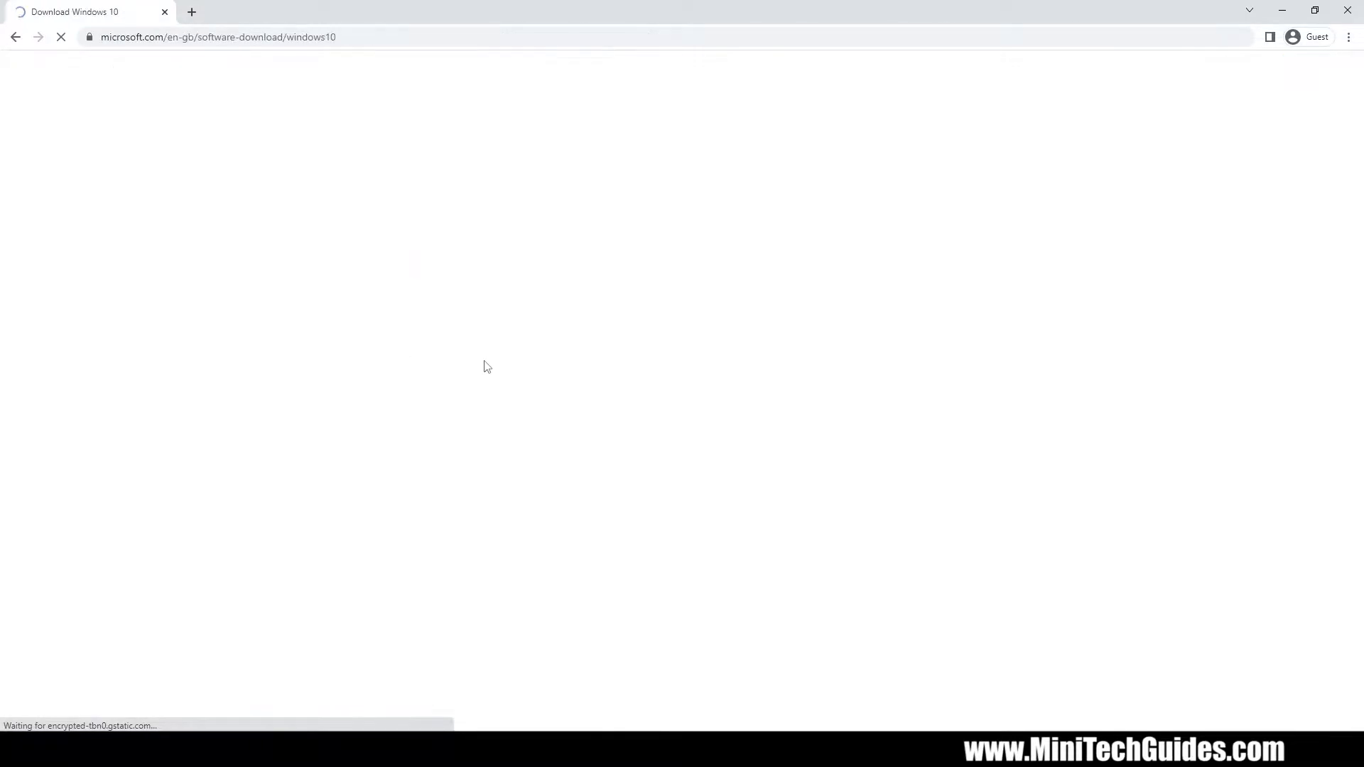
- Download the Windows 10 media creation tool and run the downloaded file
scroll(541, 380, down, 3)
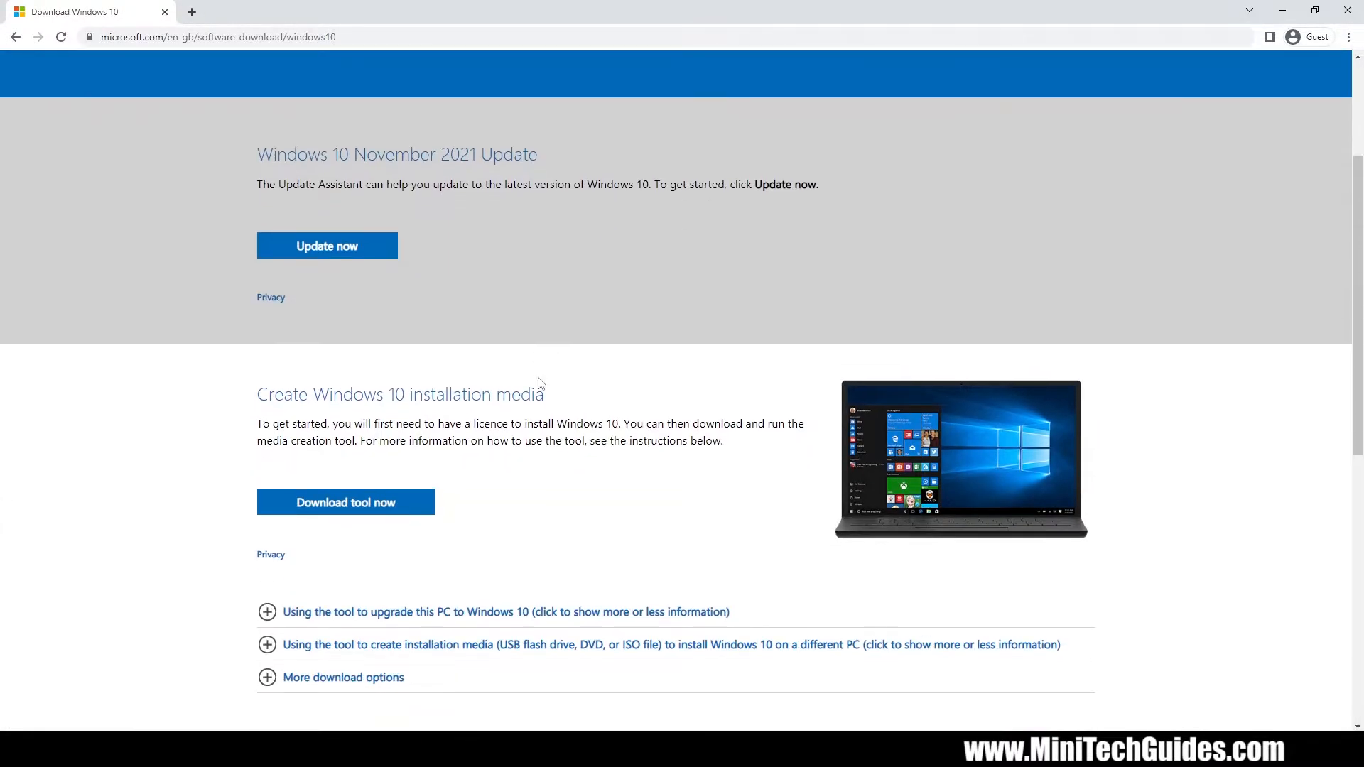
scroll(540, 383, down, 1)
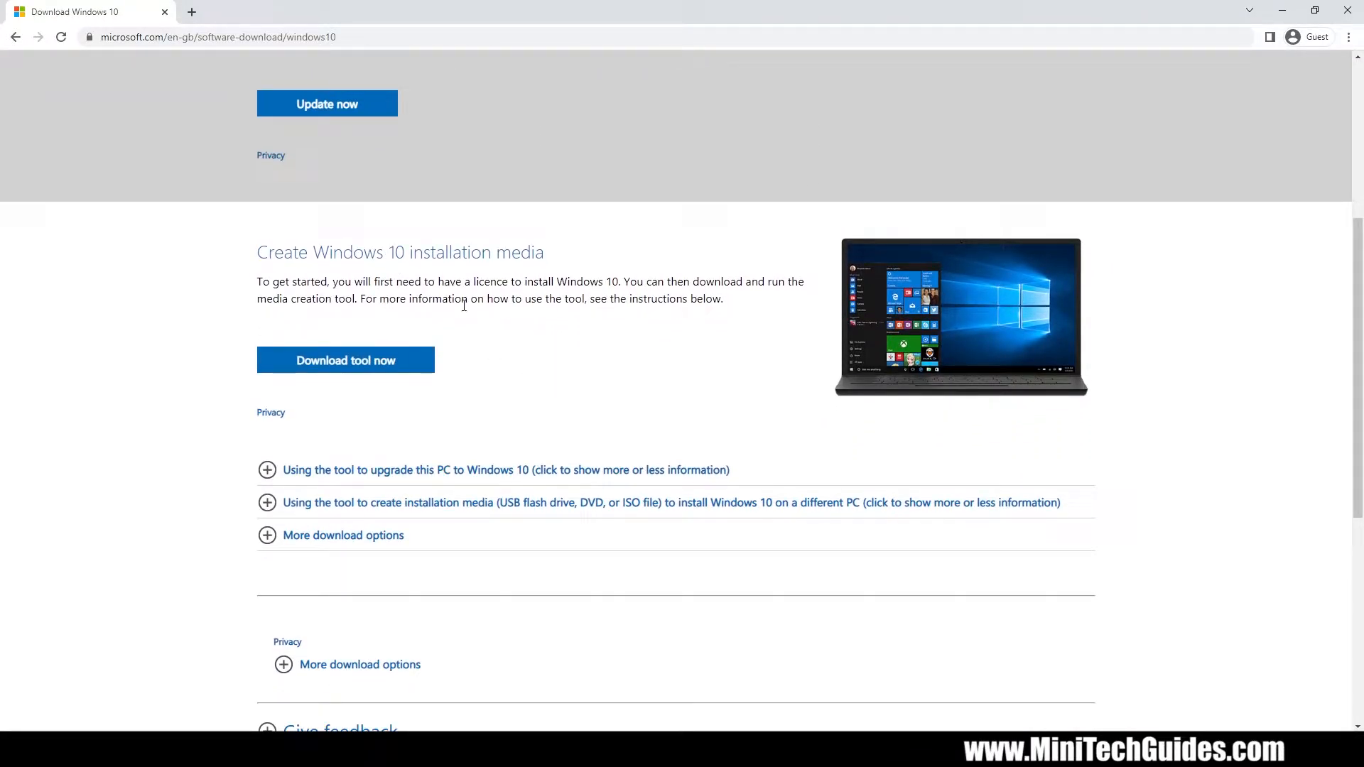
click(343, 364)
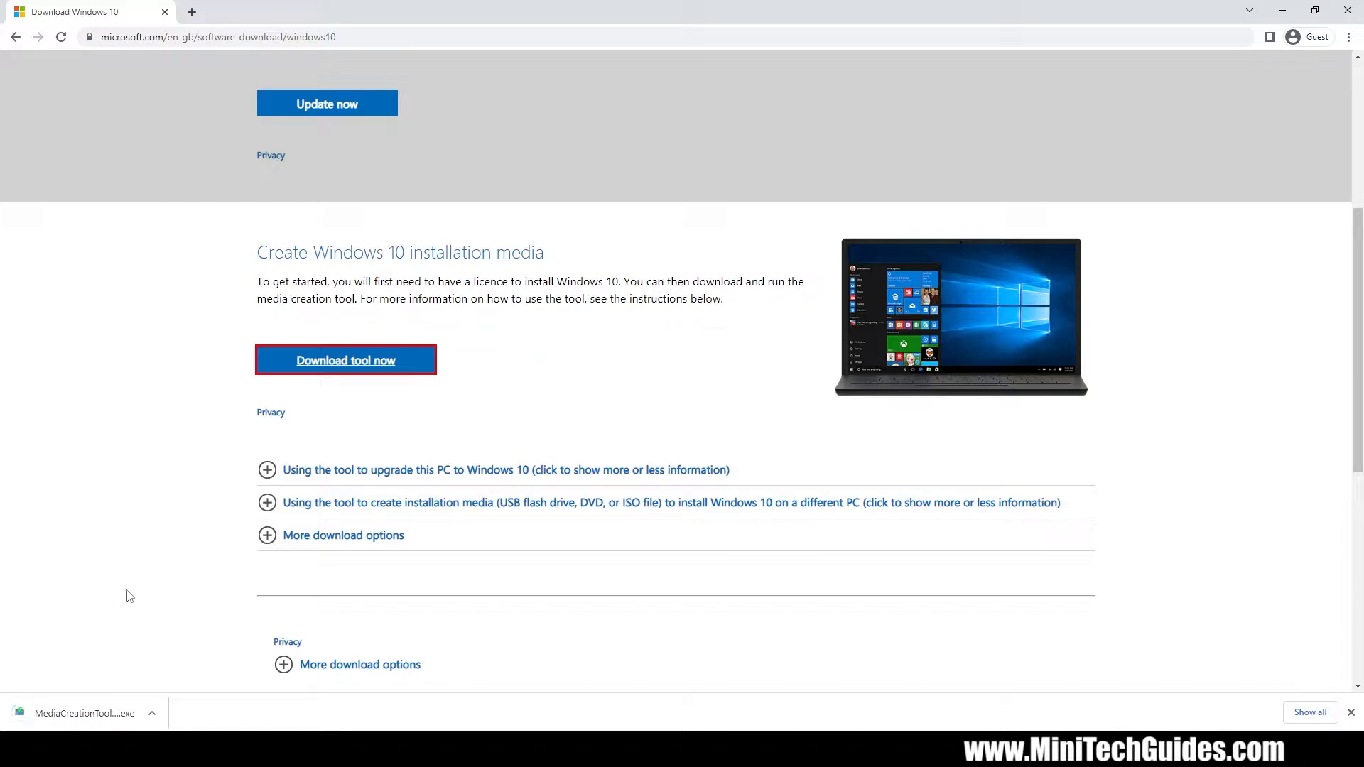
click(96, 714)
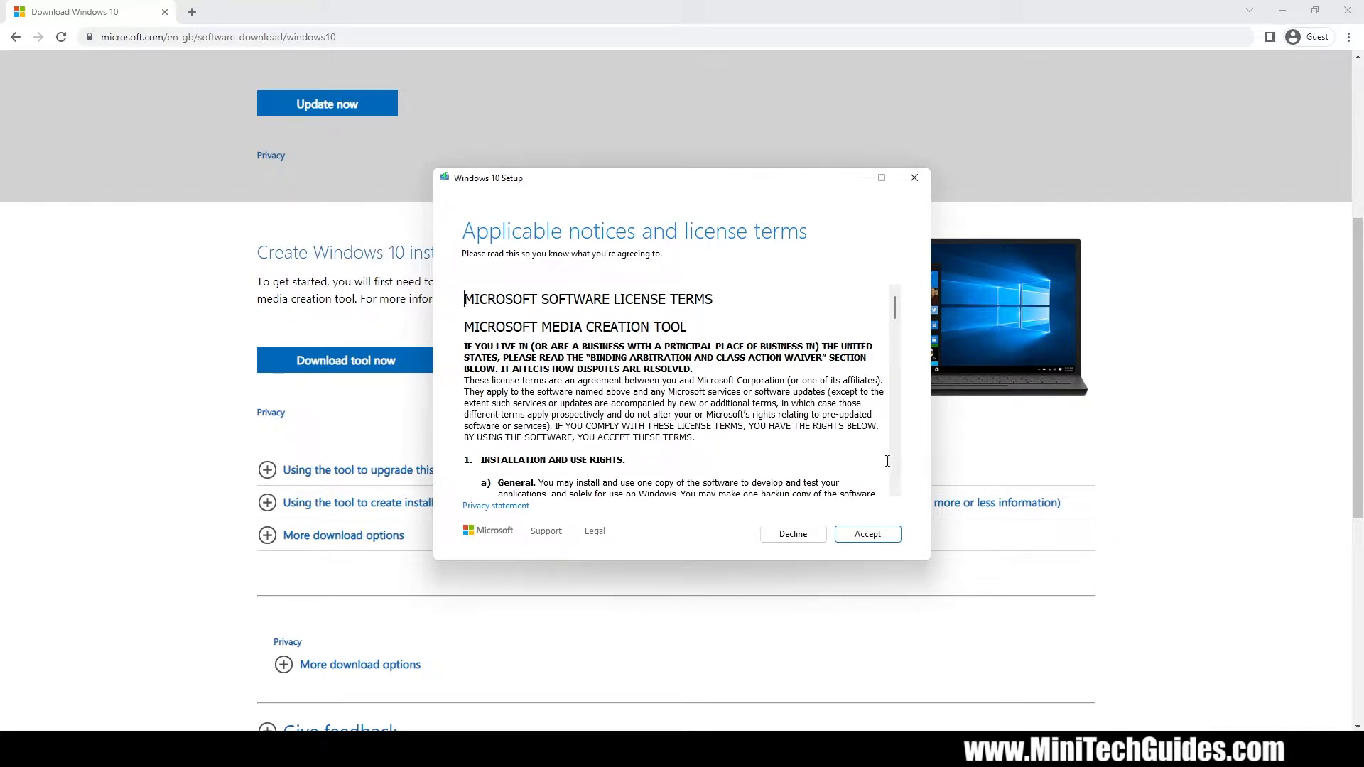
- Accept the license terms and choose to create installation media for another PC, using the recommended language, edition and architecture
click(892, 534)
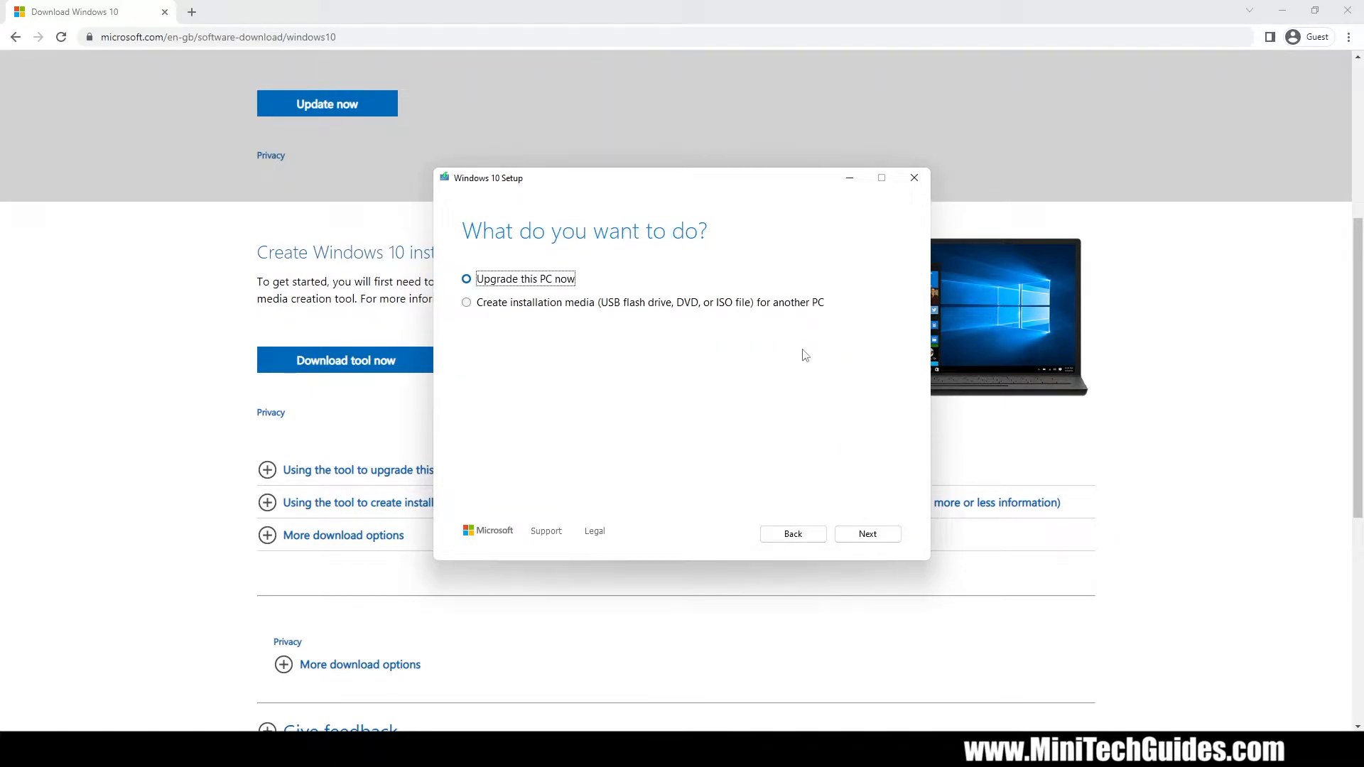
click(472, 306)
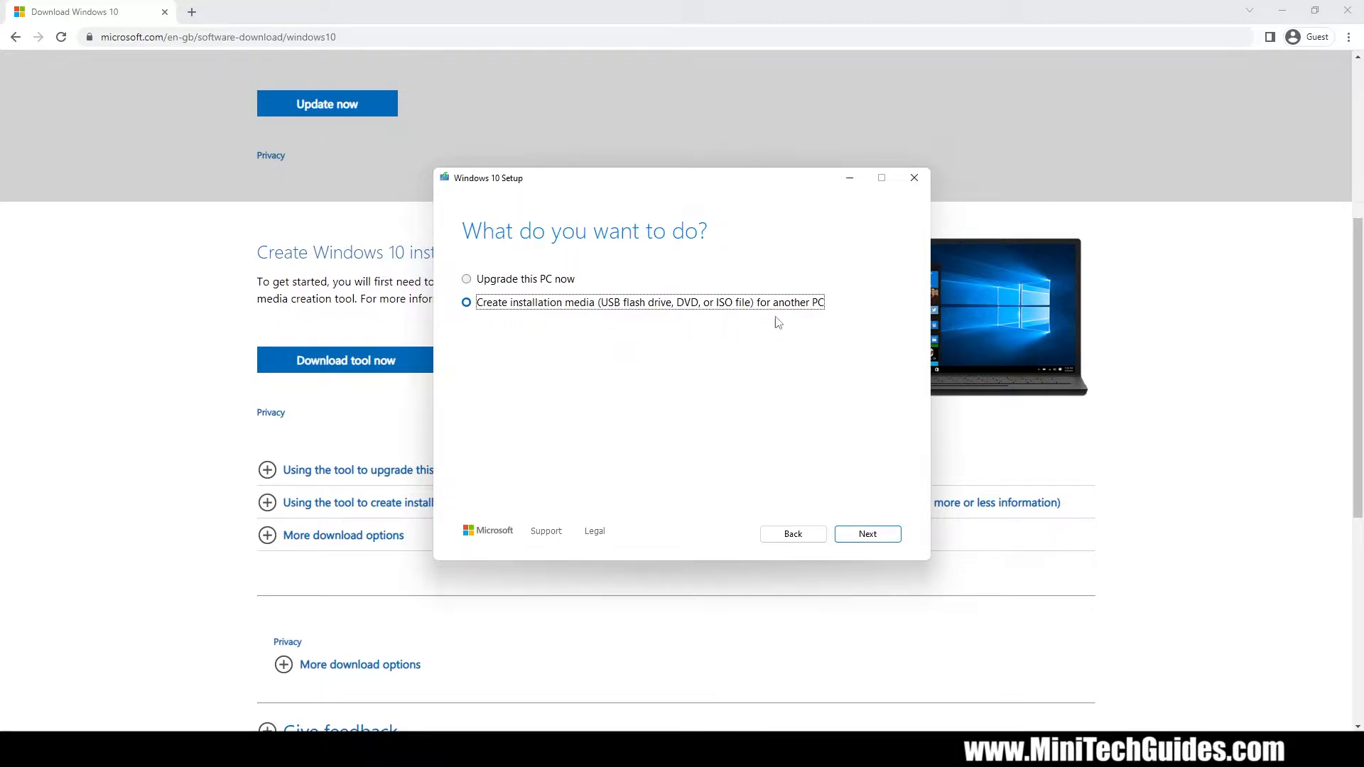
click(867, 534)
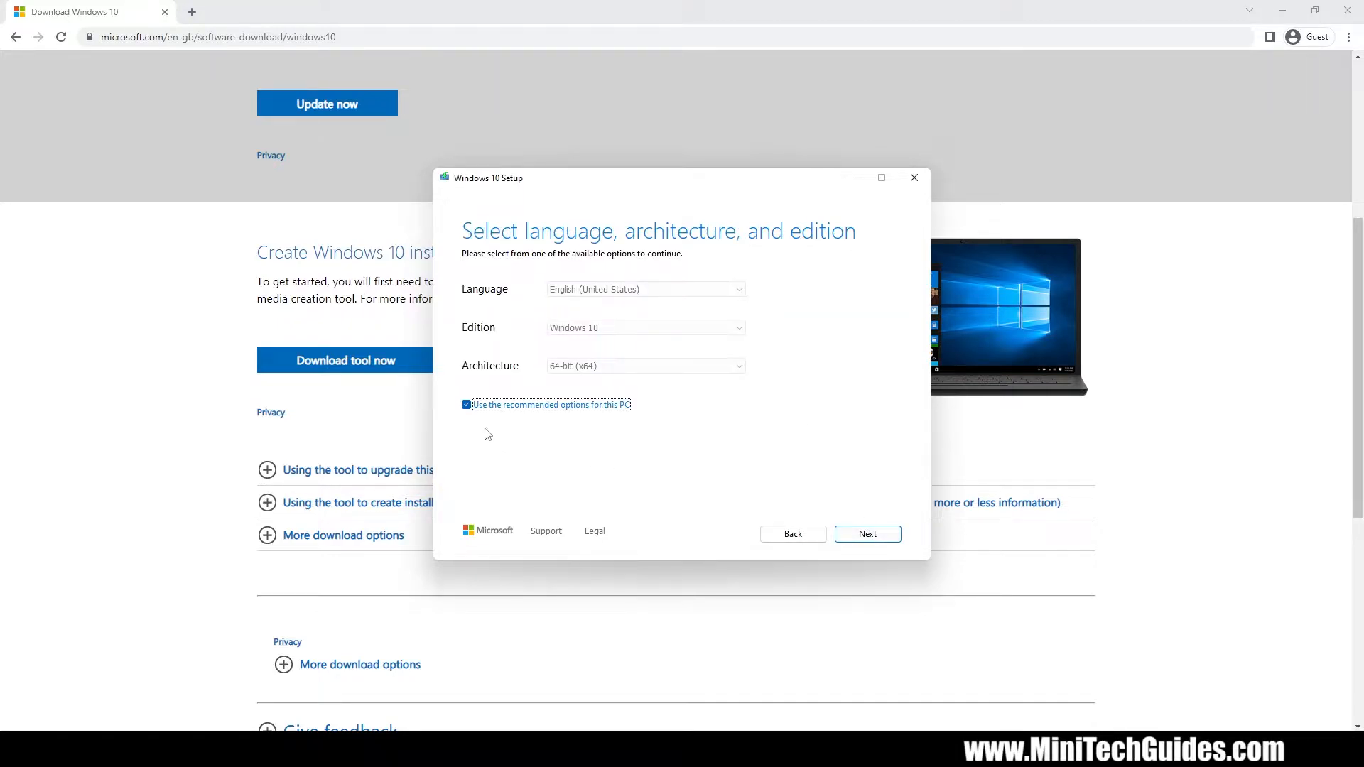
click(467, 406)
click(466, 405)
click(862, 535)
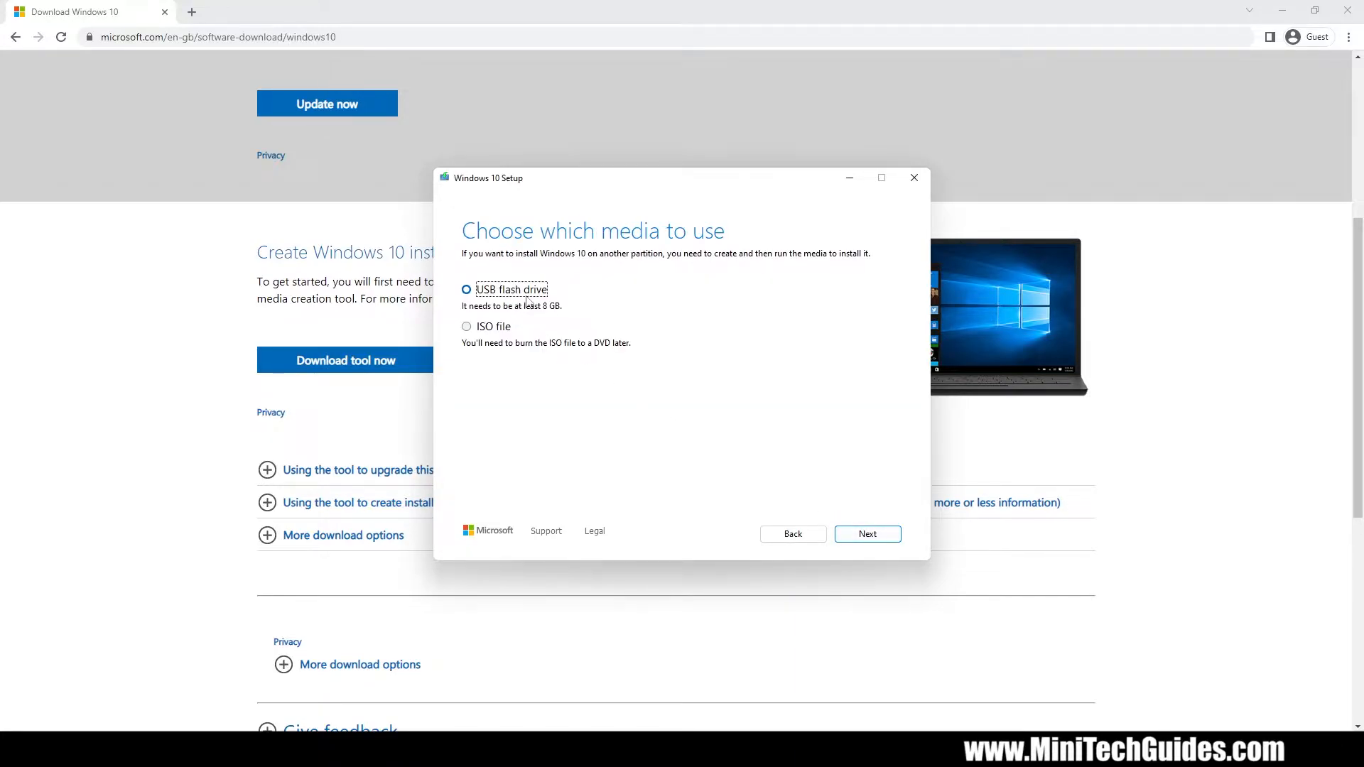
- Choose ISO file as the media, save it as Windows in the Downloads folder, and finish the setup
click(467, 328)
click(867, 535)
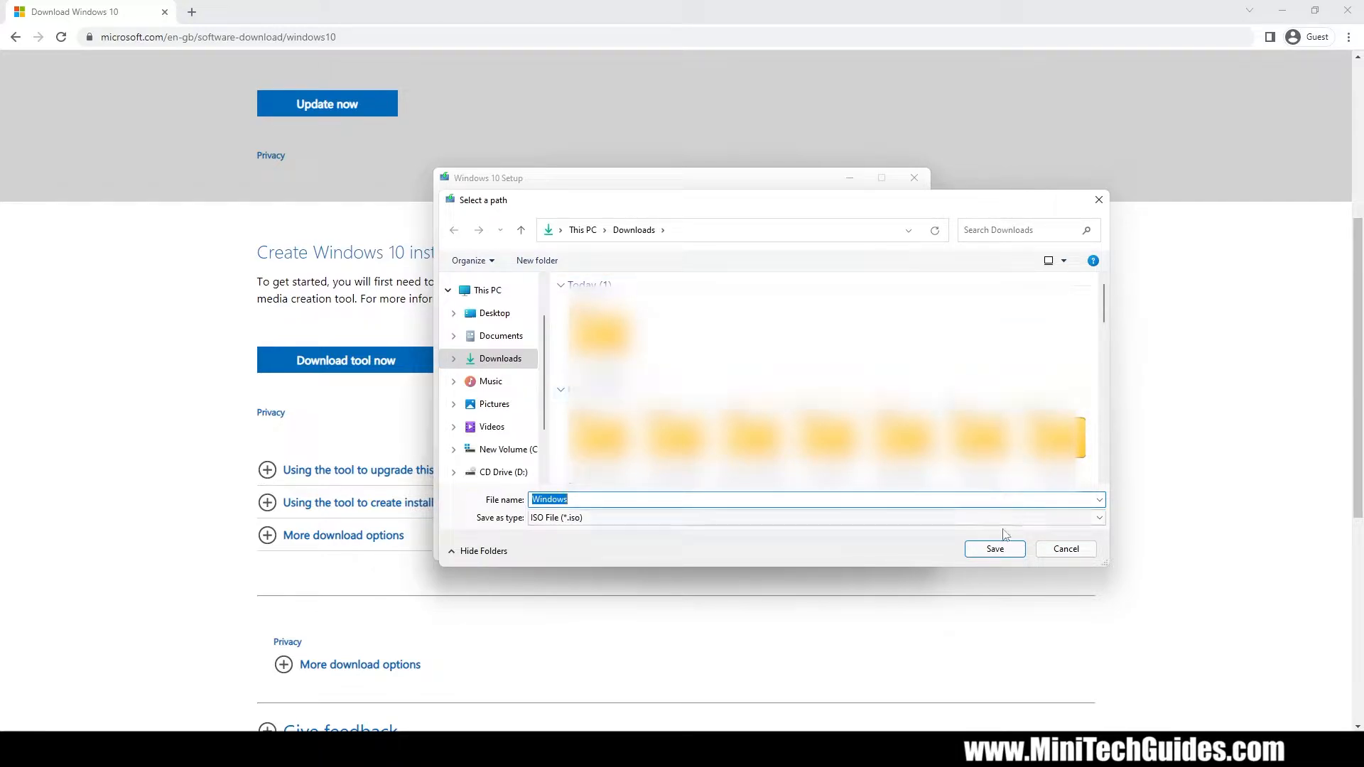
click(994, 548)
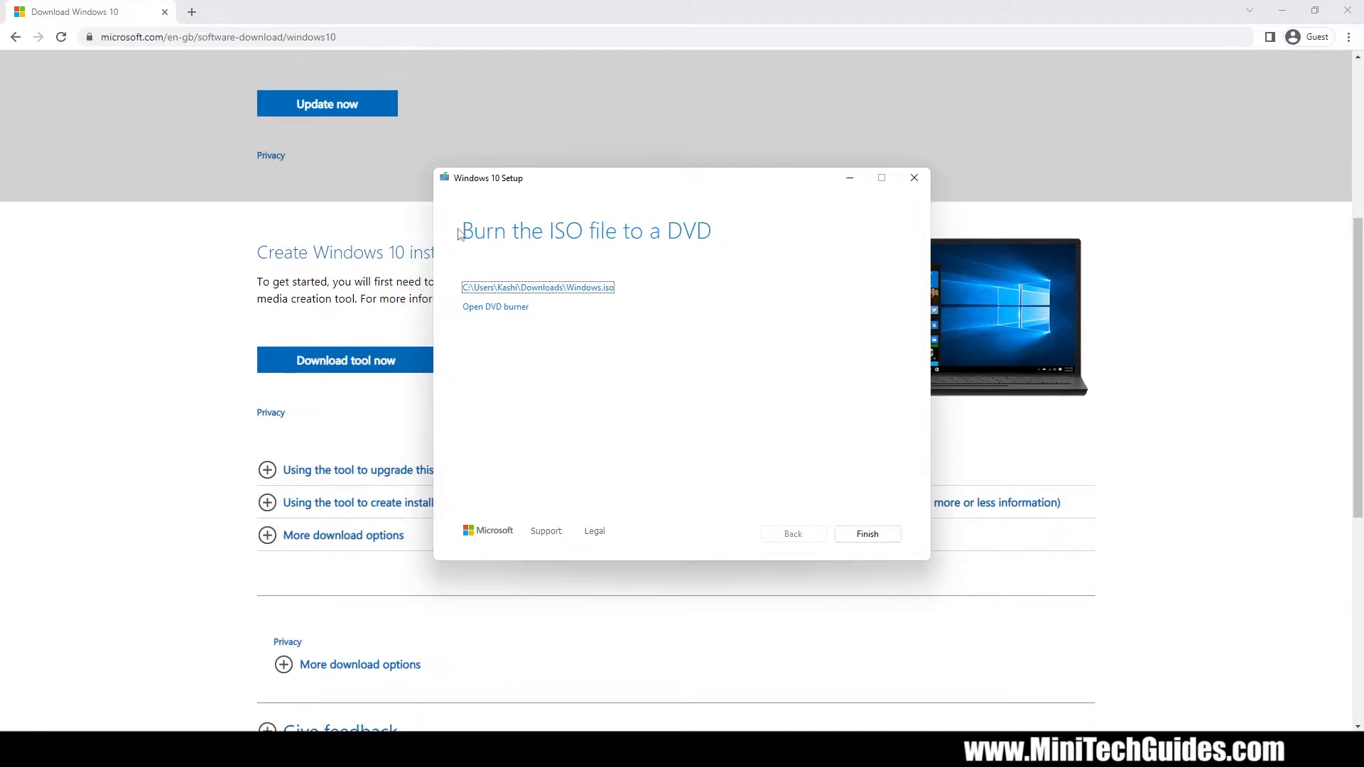
click(873, 537)
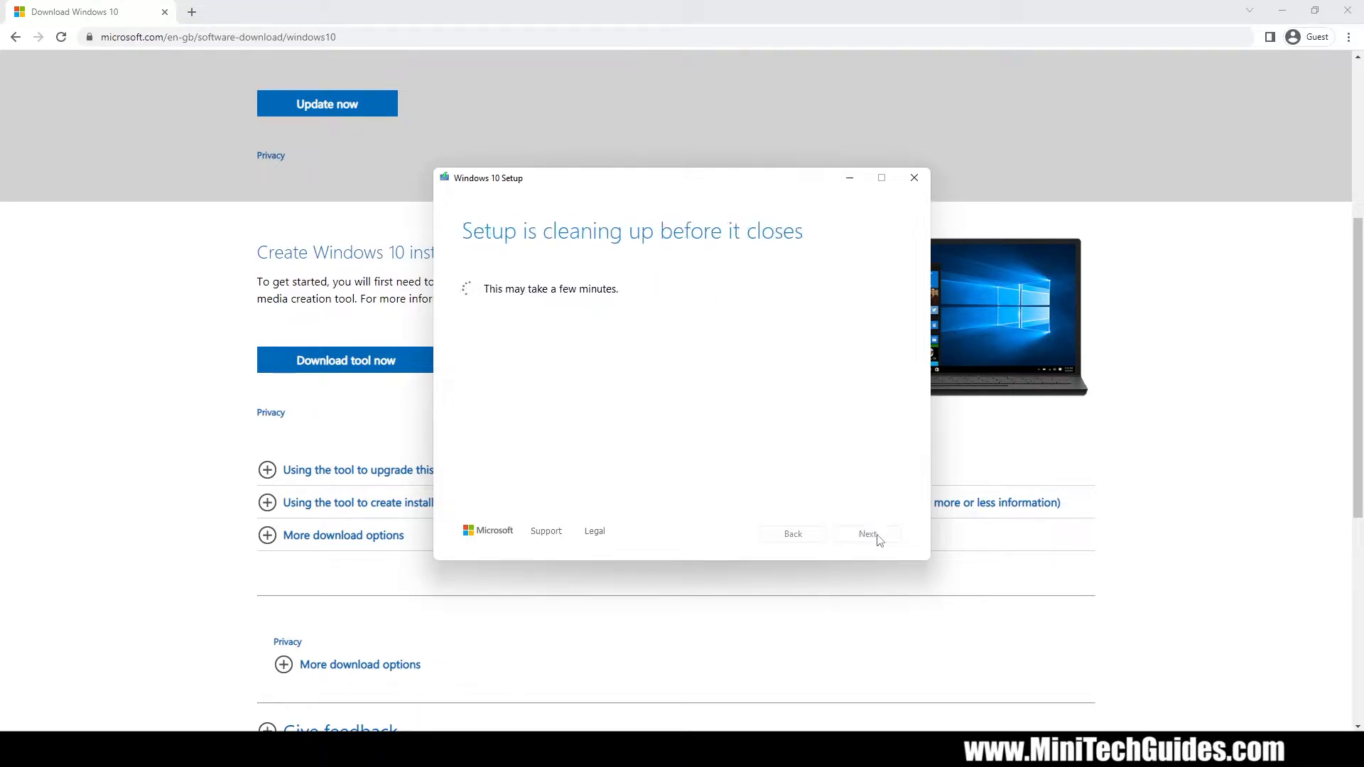
- Search for "virtual box" in a new browser tab and open the official Oracle VM VirtualBox website
click(190, 12)
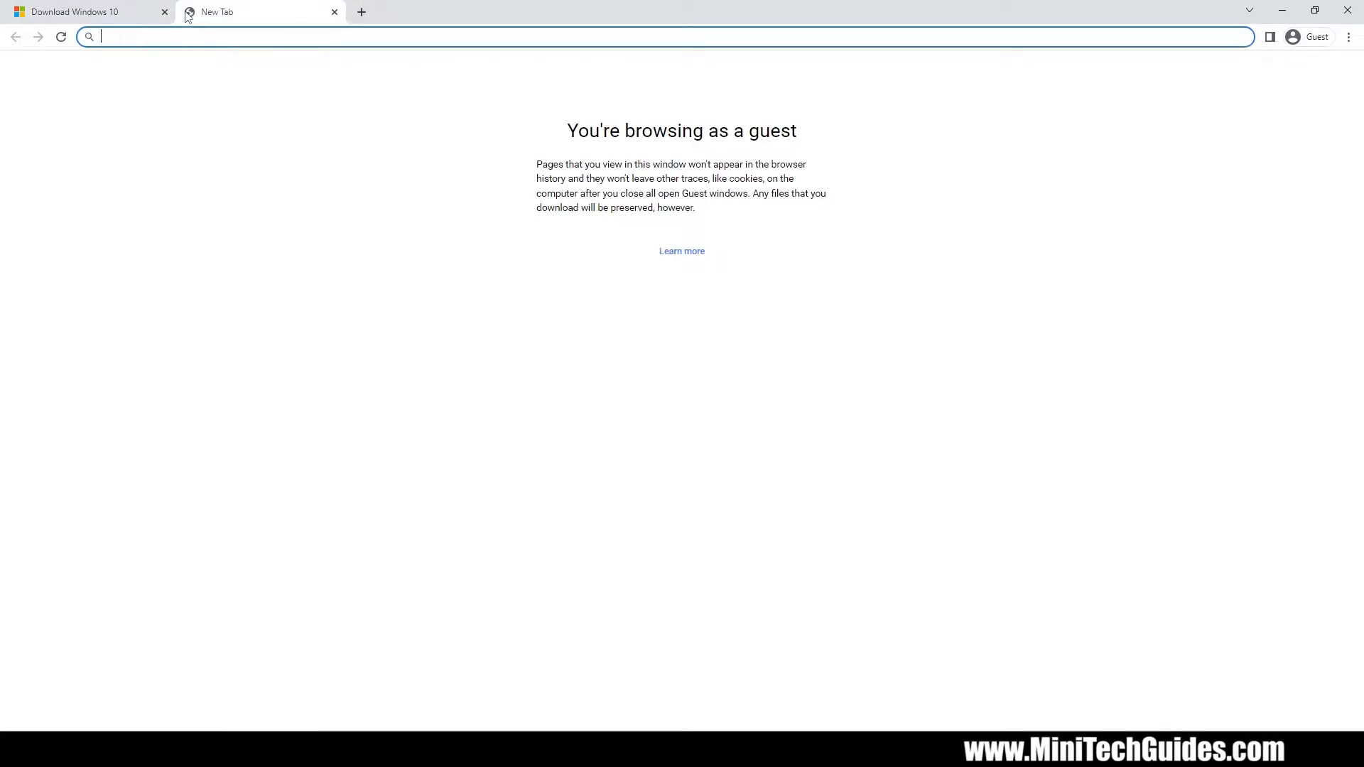
text(virt)
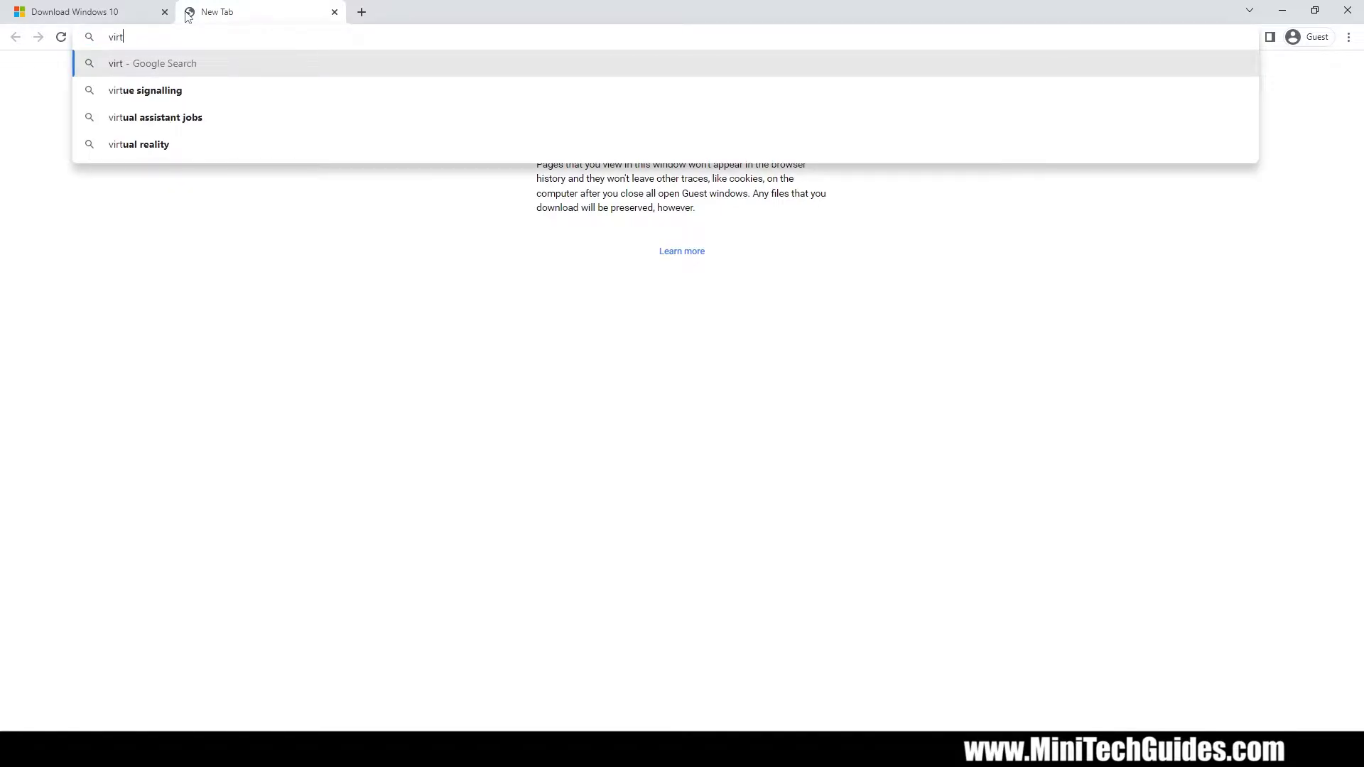
text(ual box)
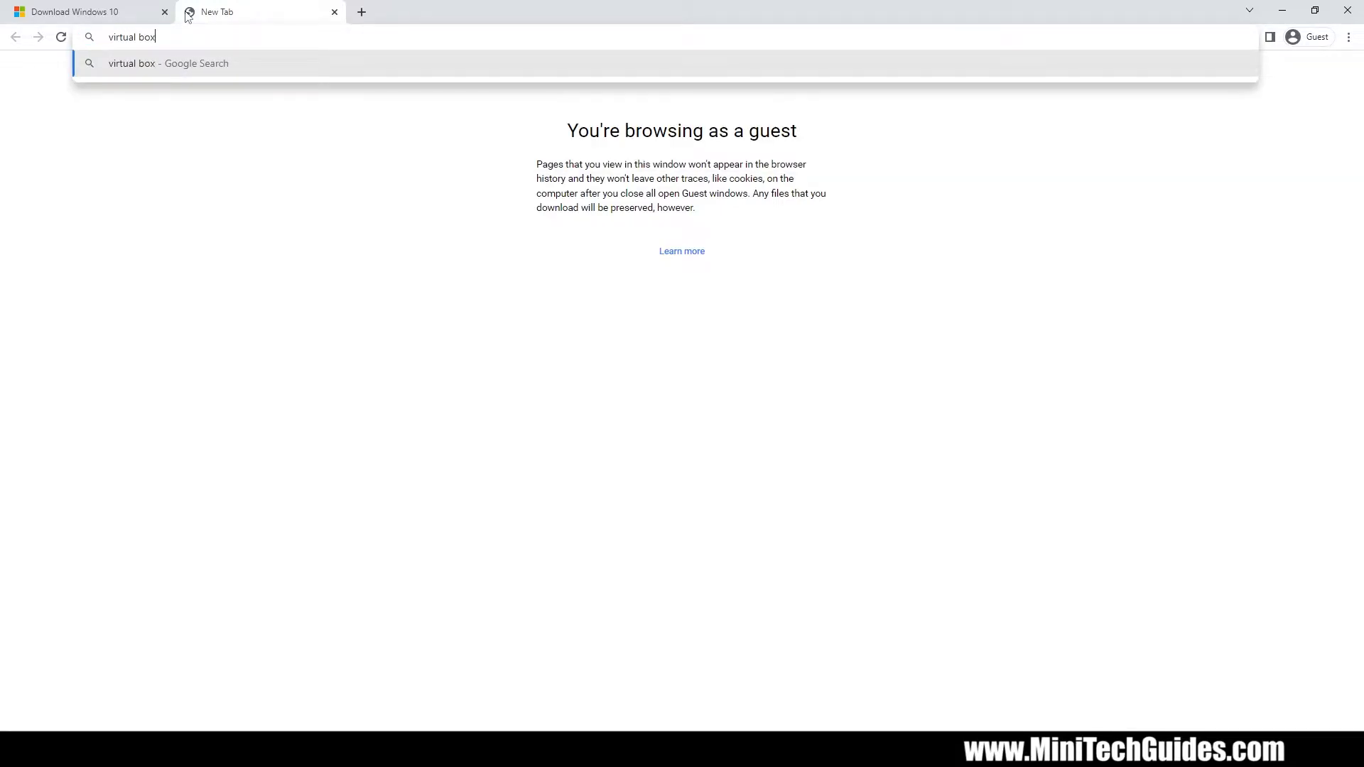
key(Return)
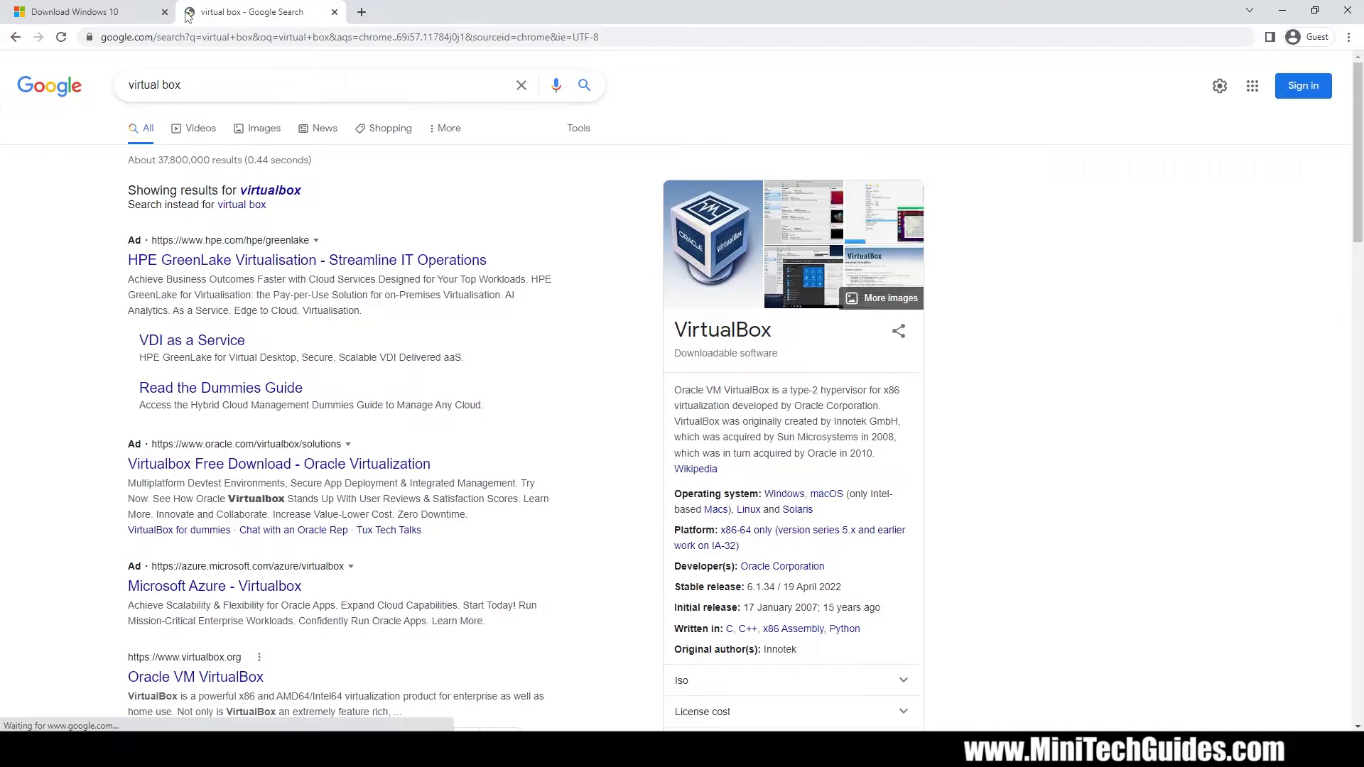
click(295, 190)
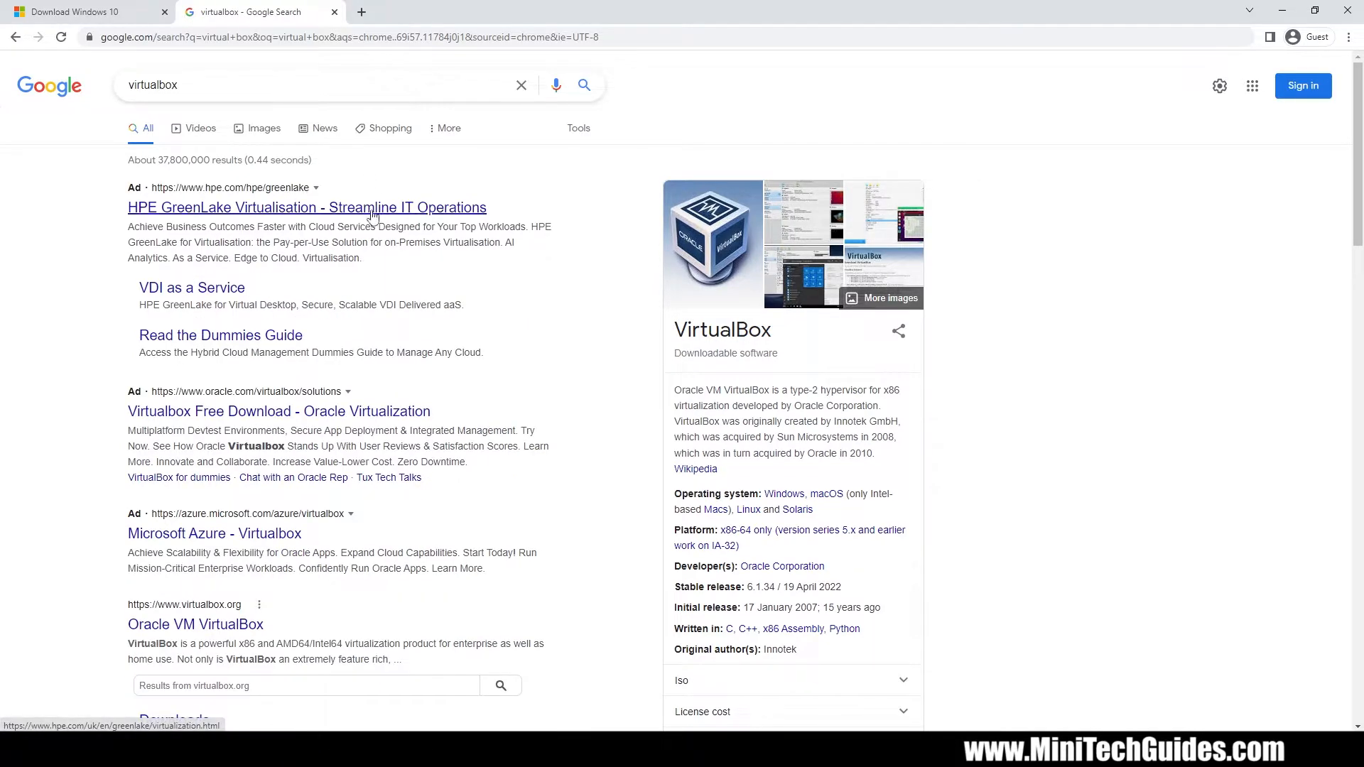
scroll(366, 373, down, 2)
scroll(184, 483, down, 2)
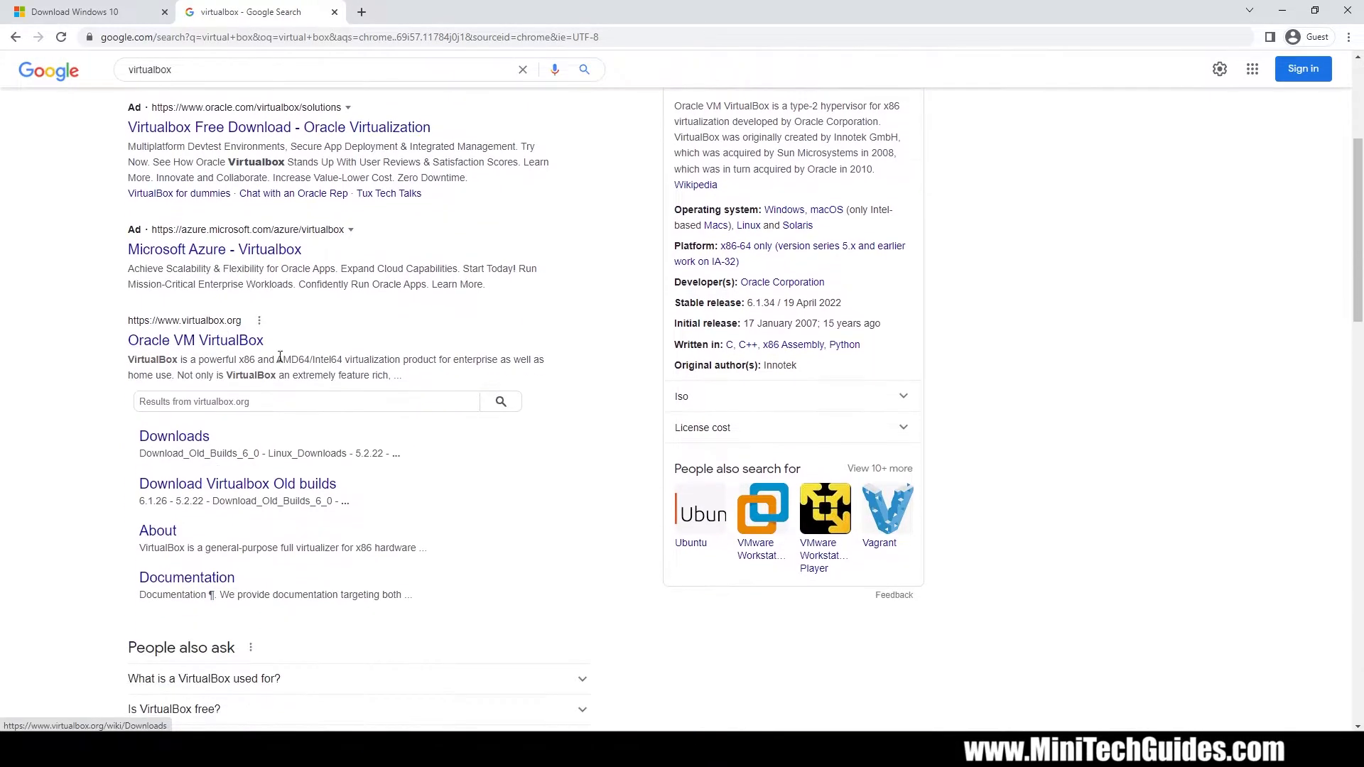
click(189, 341)
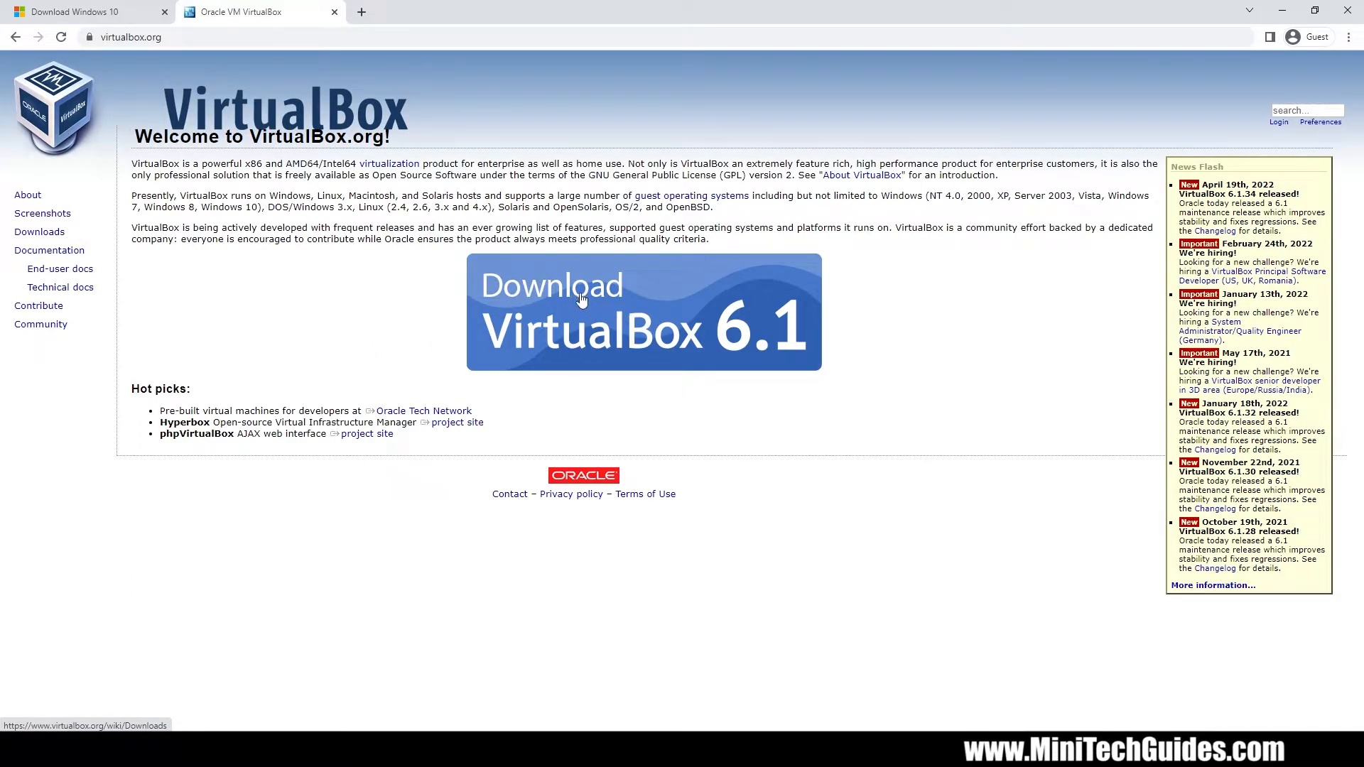
- Download the VirtualBox 6.1.34 platform package for Windows hosts and launch its installer
click(622, 328)
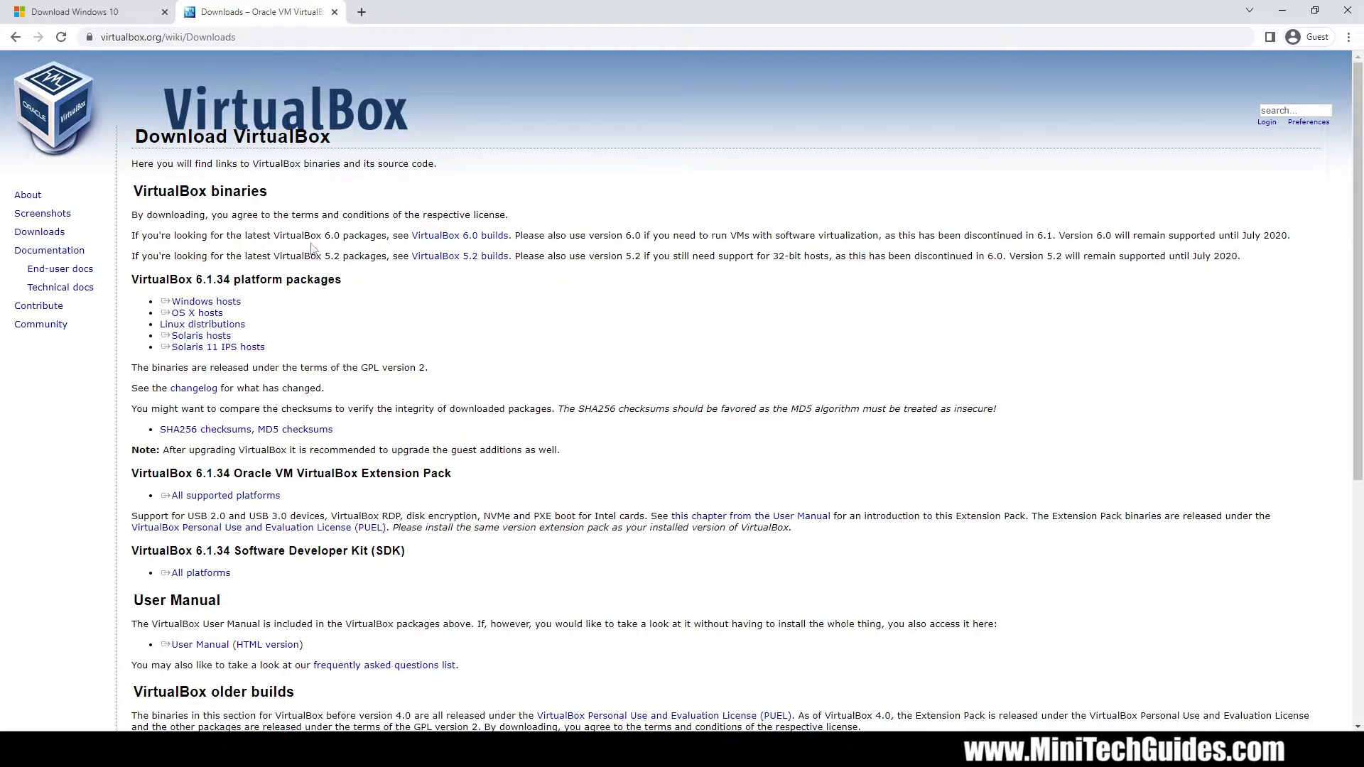
click(233, 304)
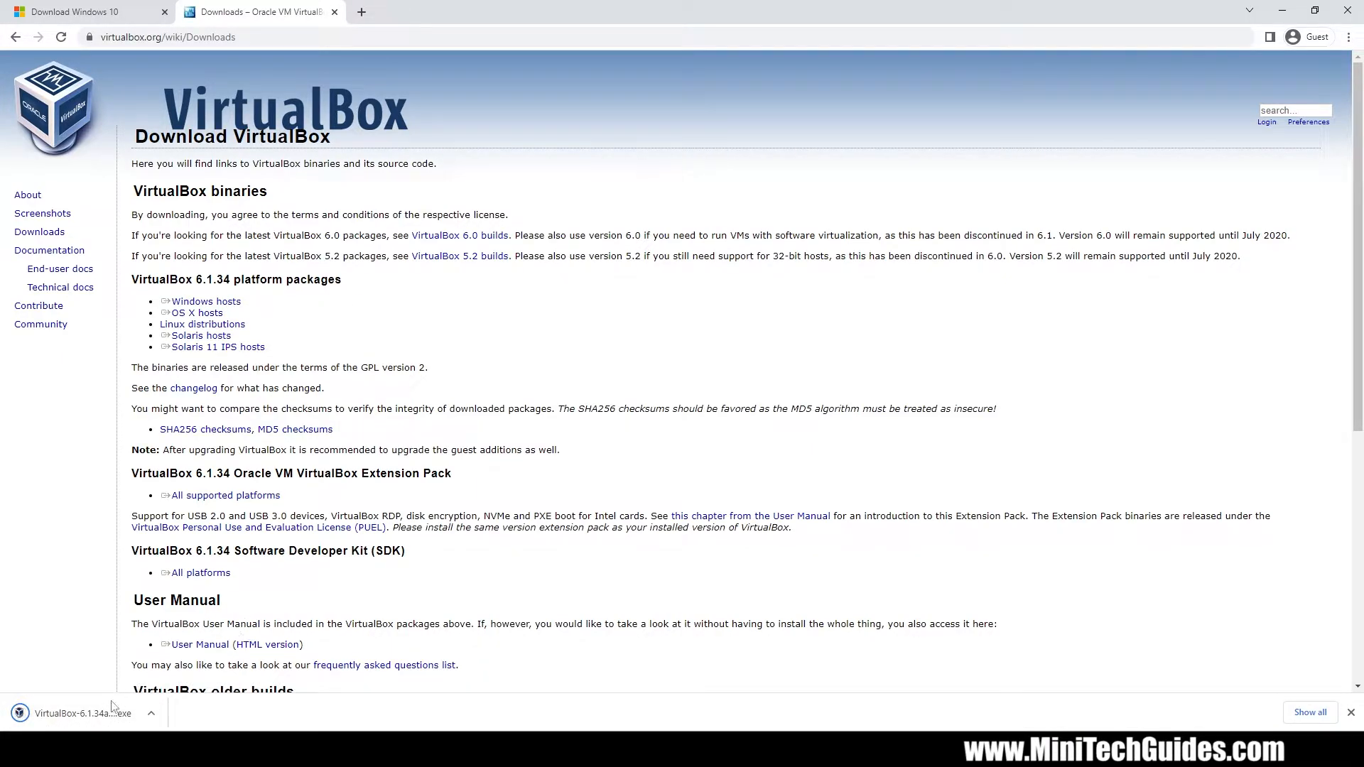
click(83, 714)
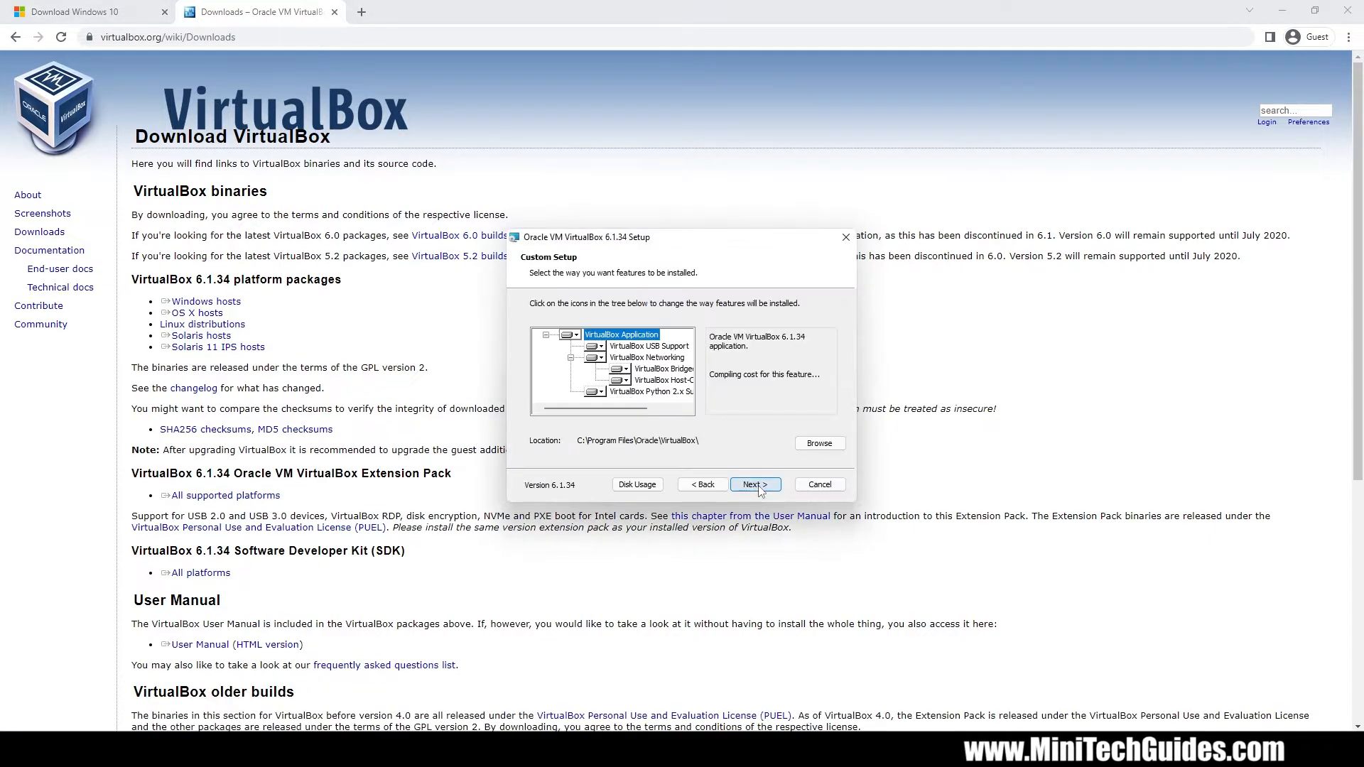
- Install Oracle VM VirtualBox 6.1.34 with the default features, location and shortcuts, and start it on completion
click(755, 485)
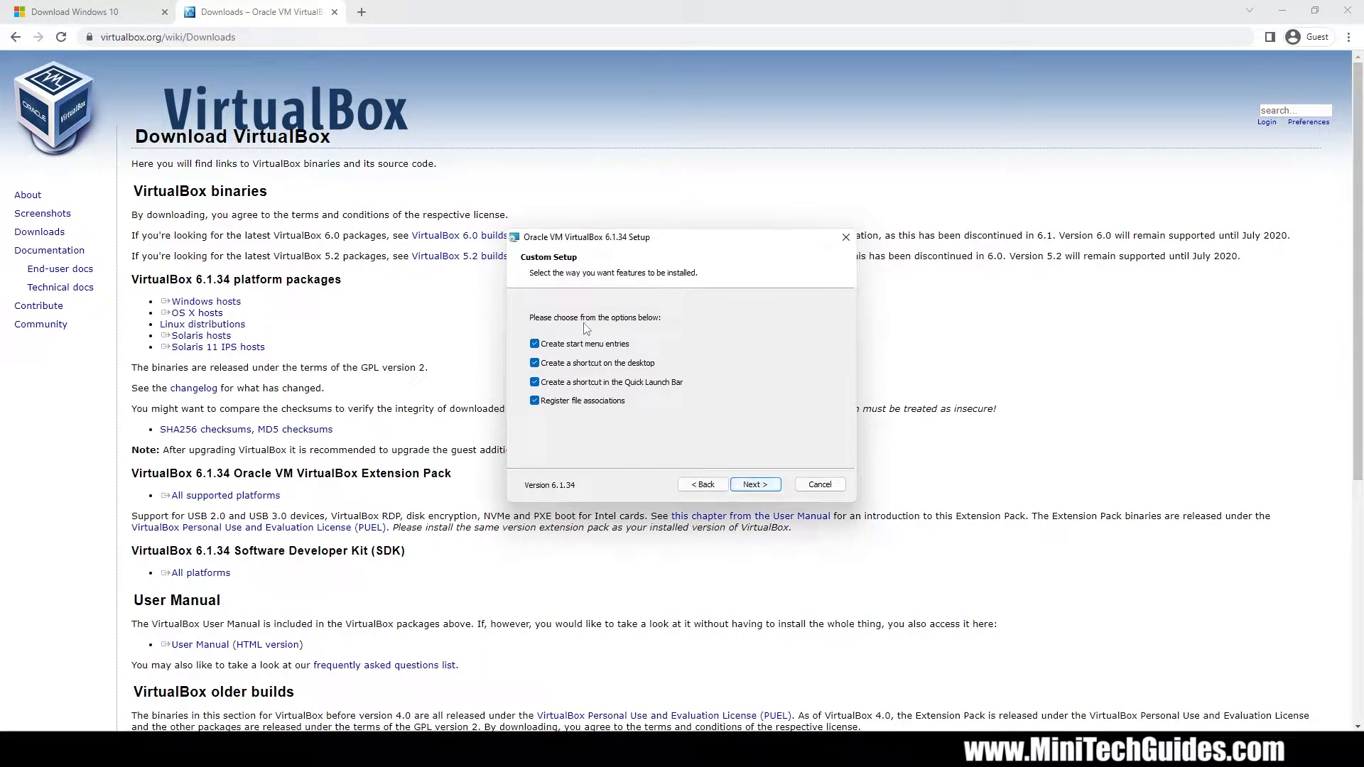
click(749, 486)
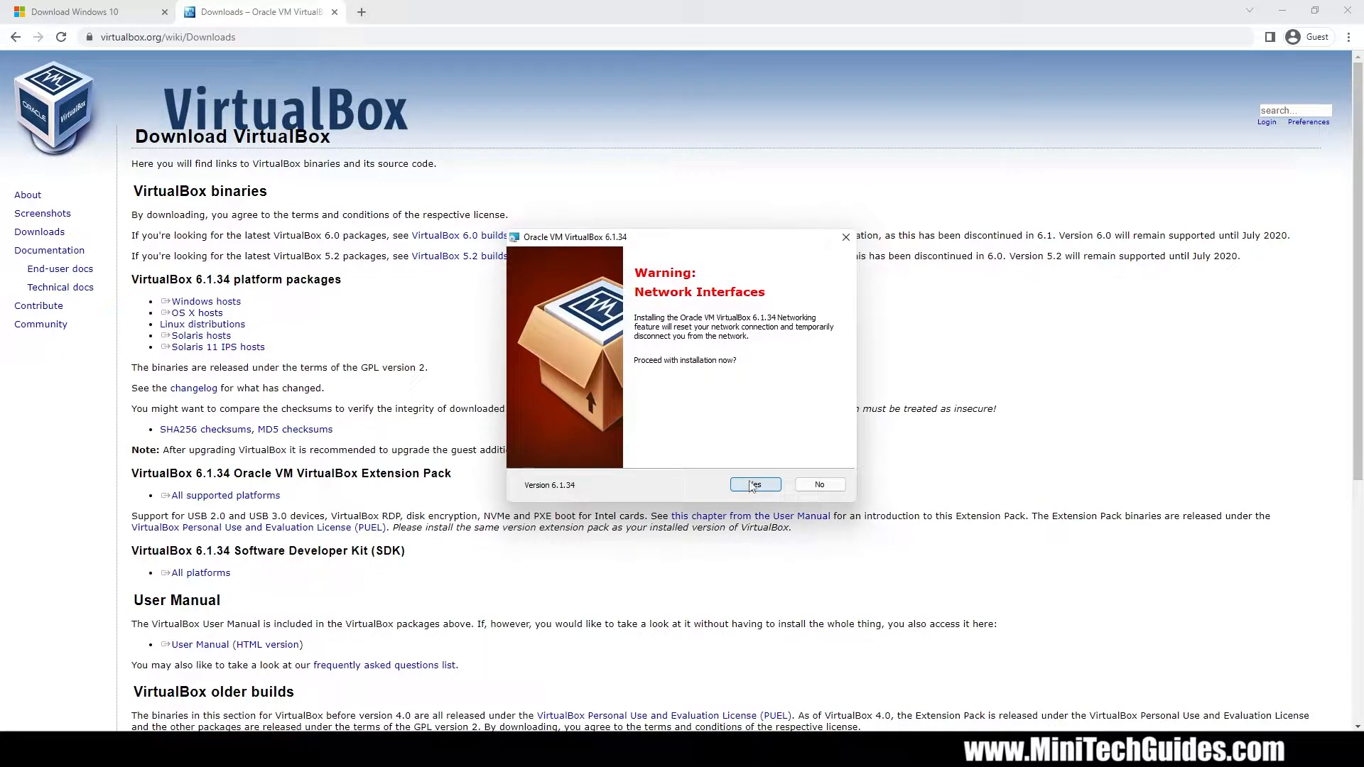
click(755, 487)
click(760, 486)
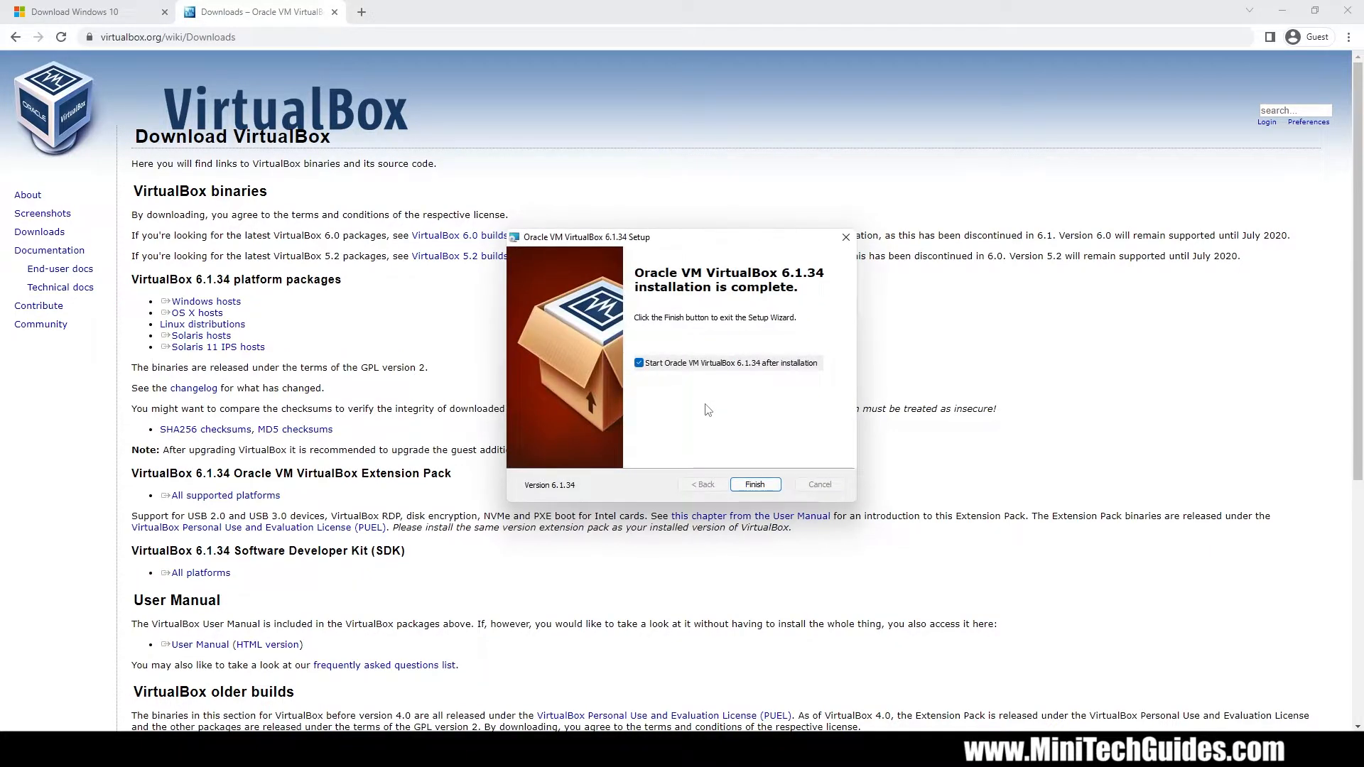
click(755, 485)
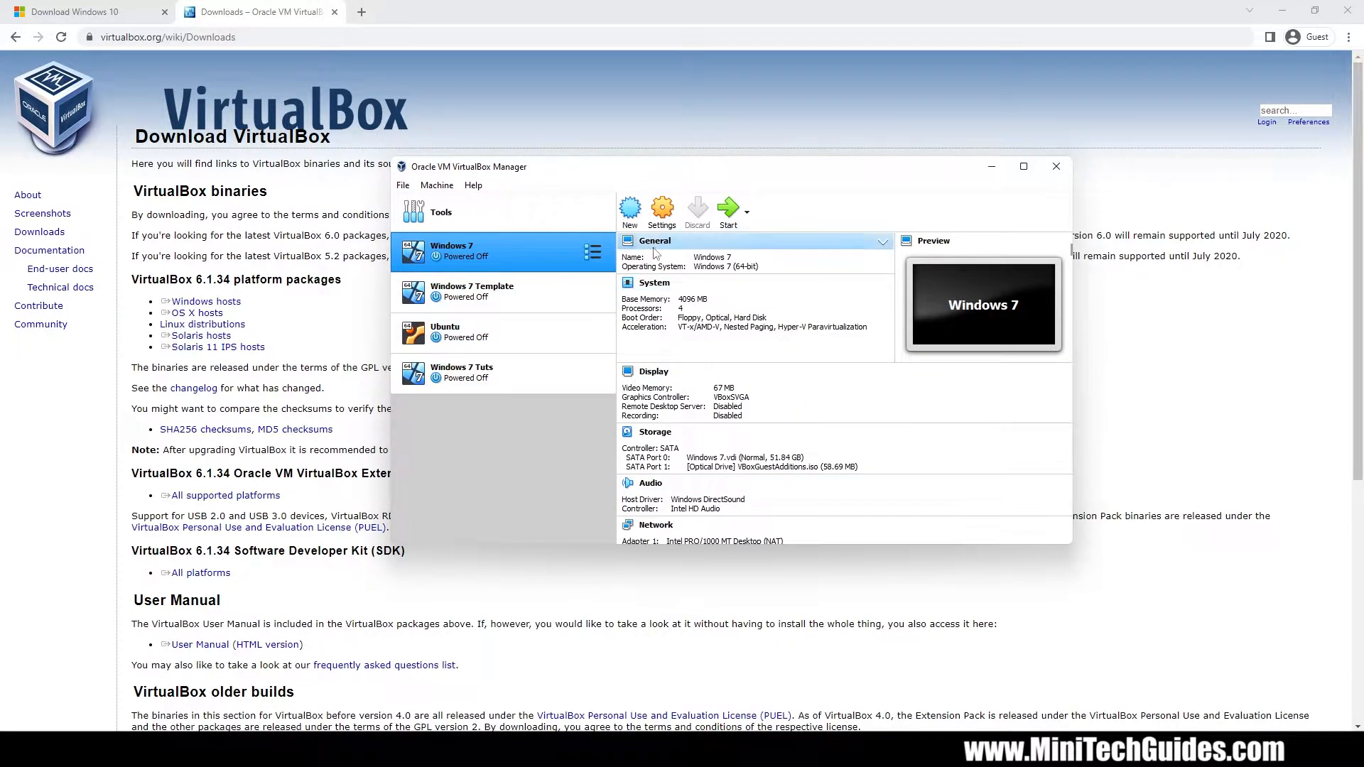
- Set up a new virtual machine named Windows 10, version Windows 10 (64-bit), and raise its memory above the recommended 2048 MB
click(631, 210)
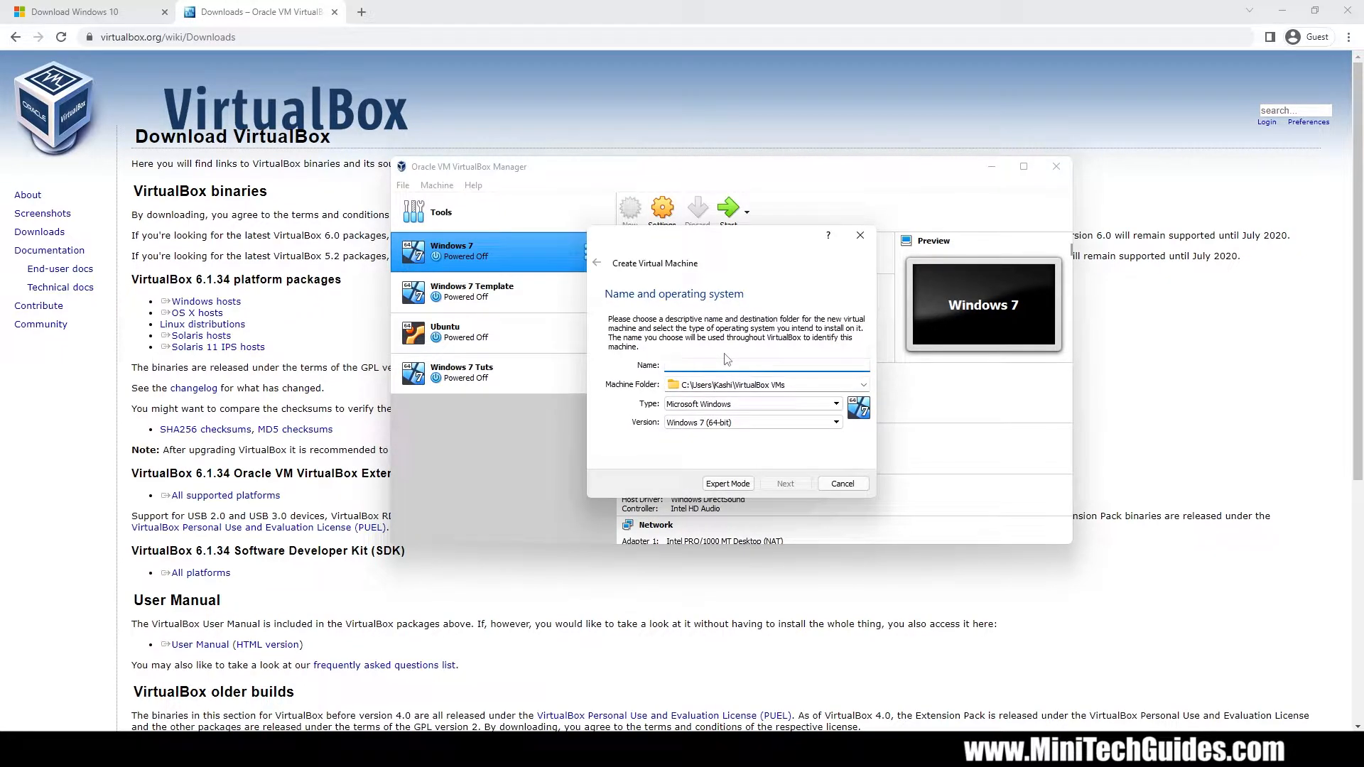
text(Windows 10)
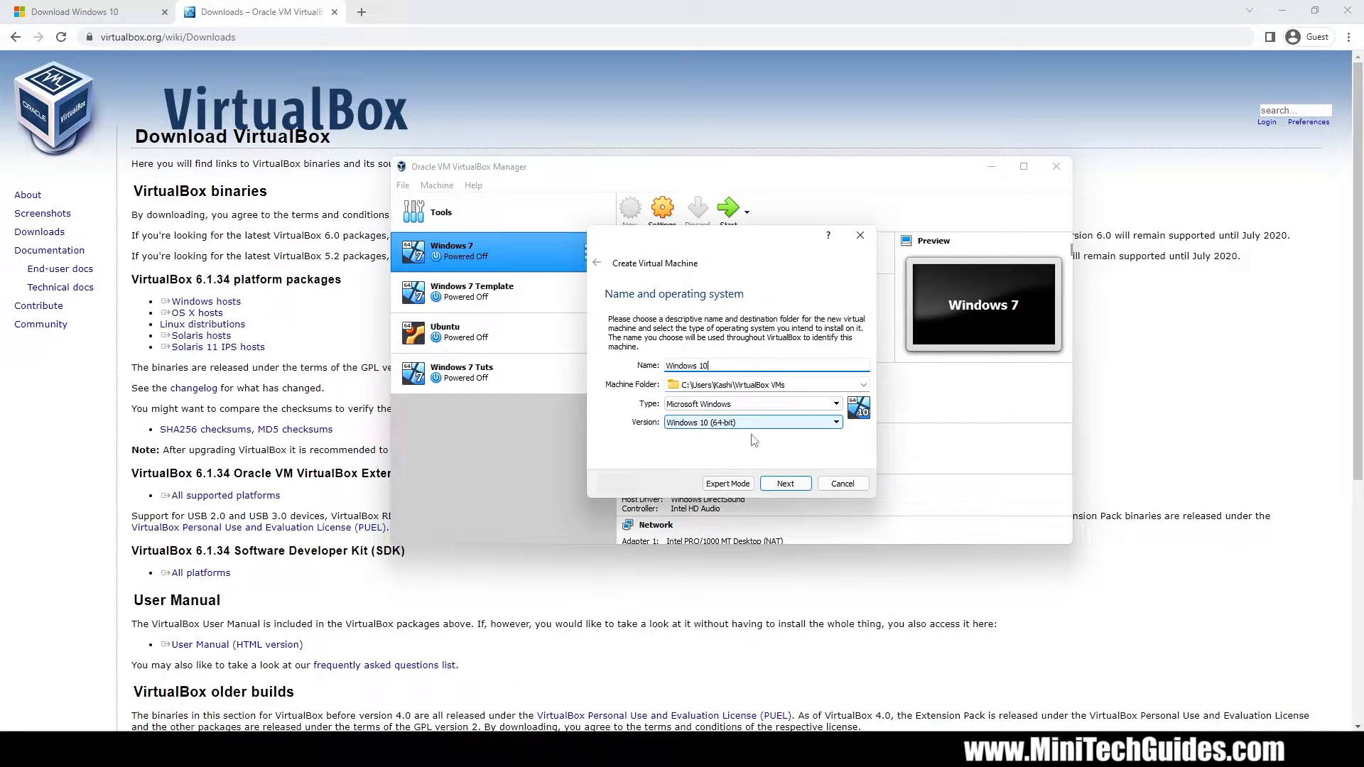
click(785, 483)
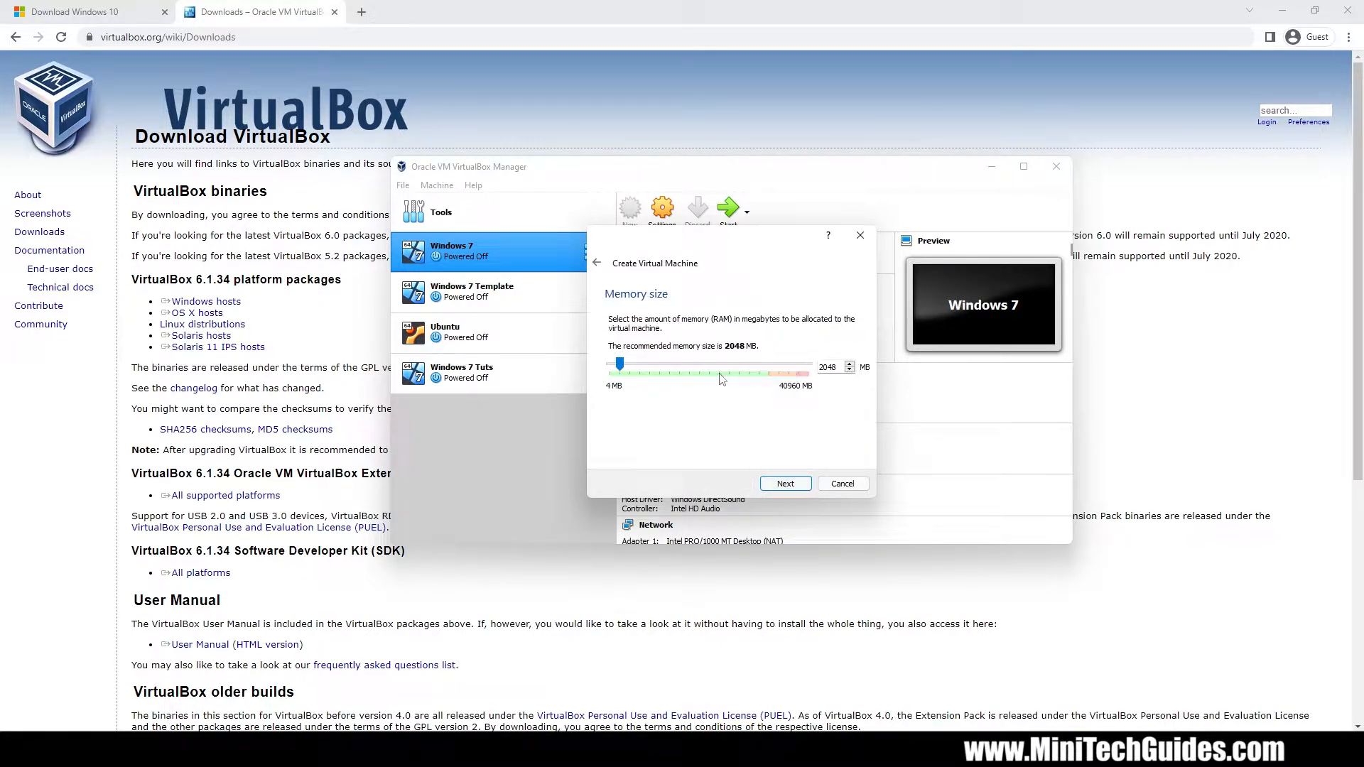
drag(620, 366, 646, 369)
click(787, 486)
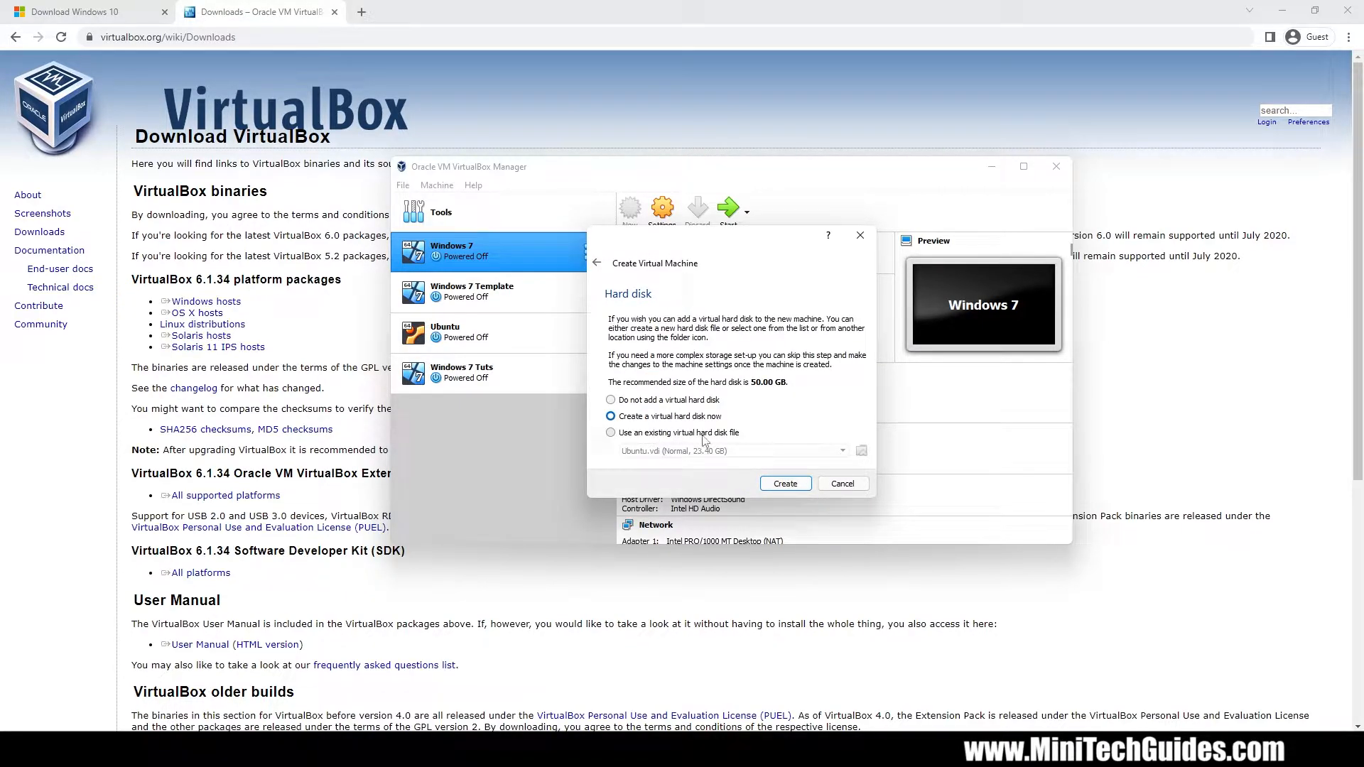
- Create a new dynamically allocated VDI virtual hard disk of 50.00 GB for the Windows 10 machine
click(786, 484)
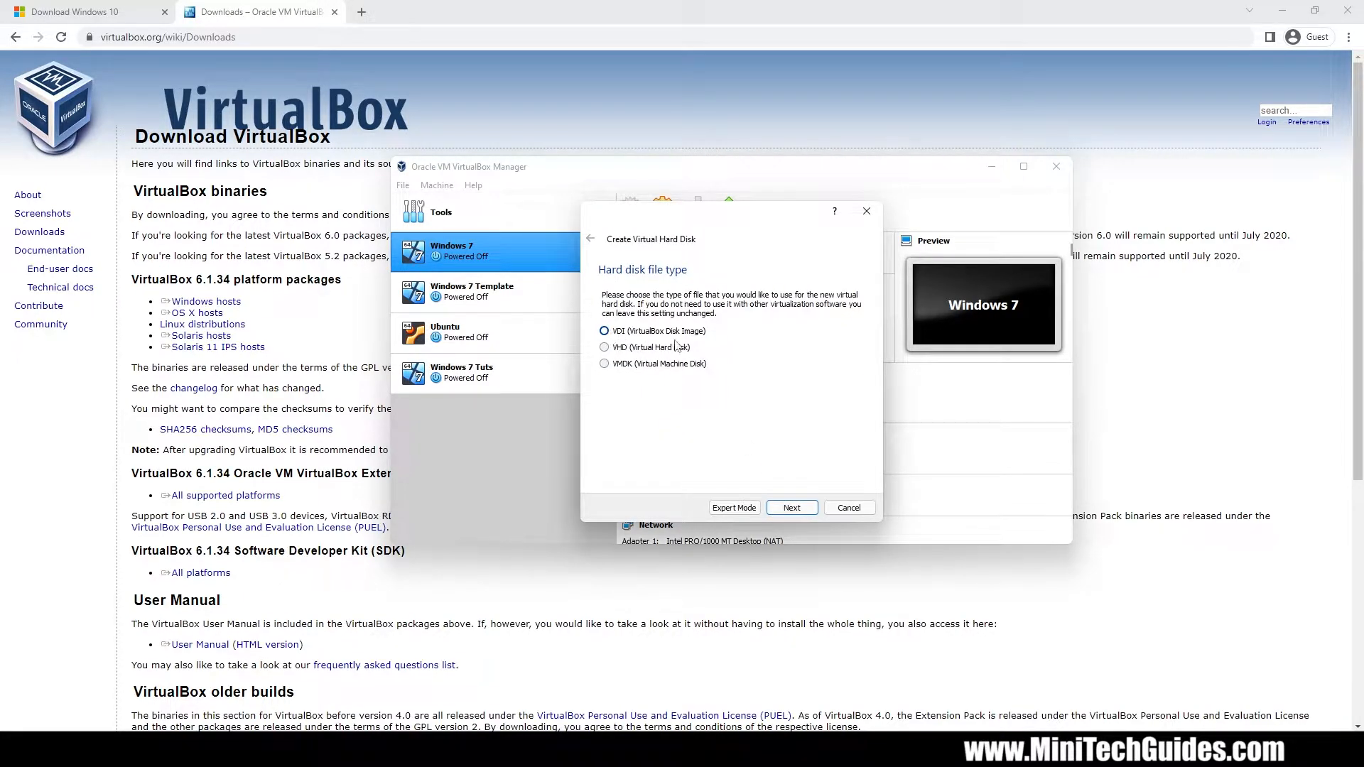
click(791, 507)
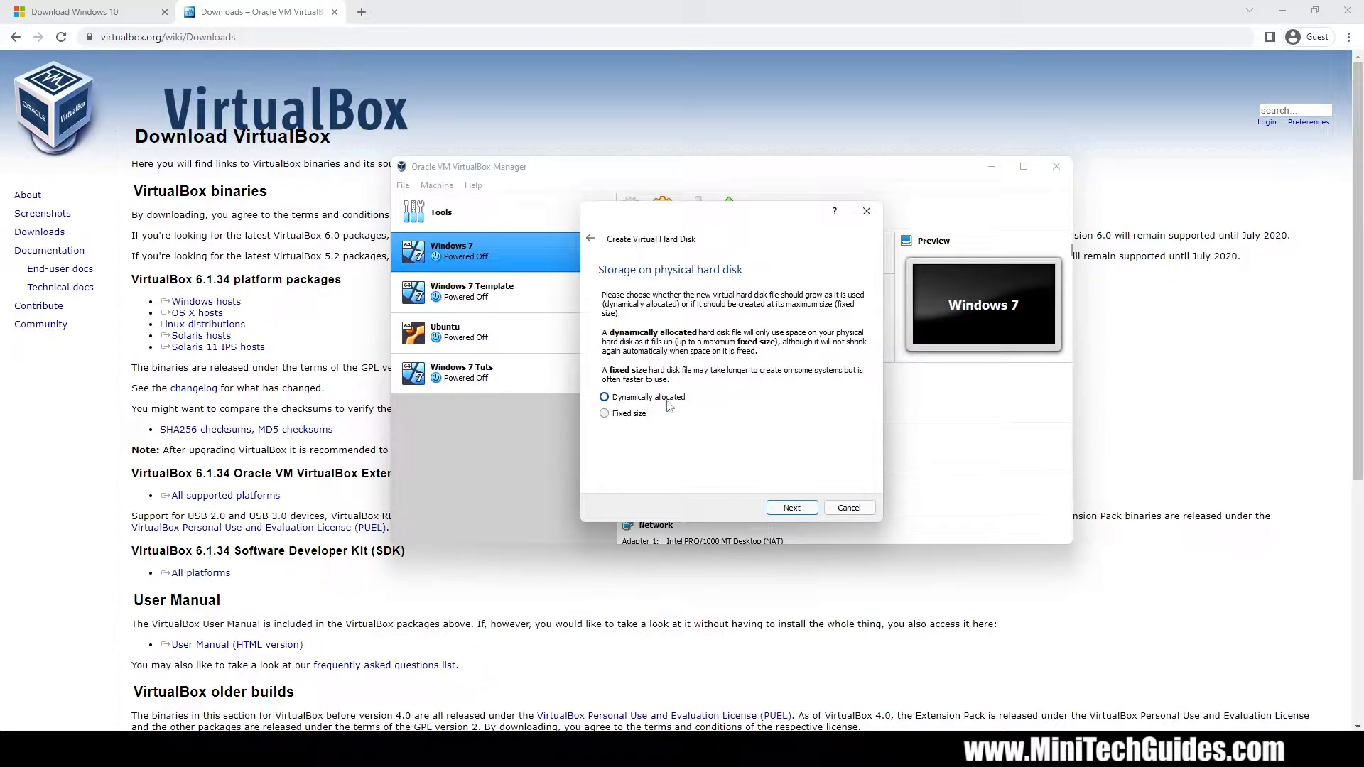
click(792, 508)
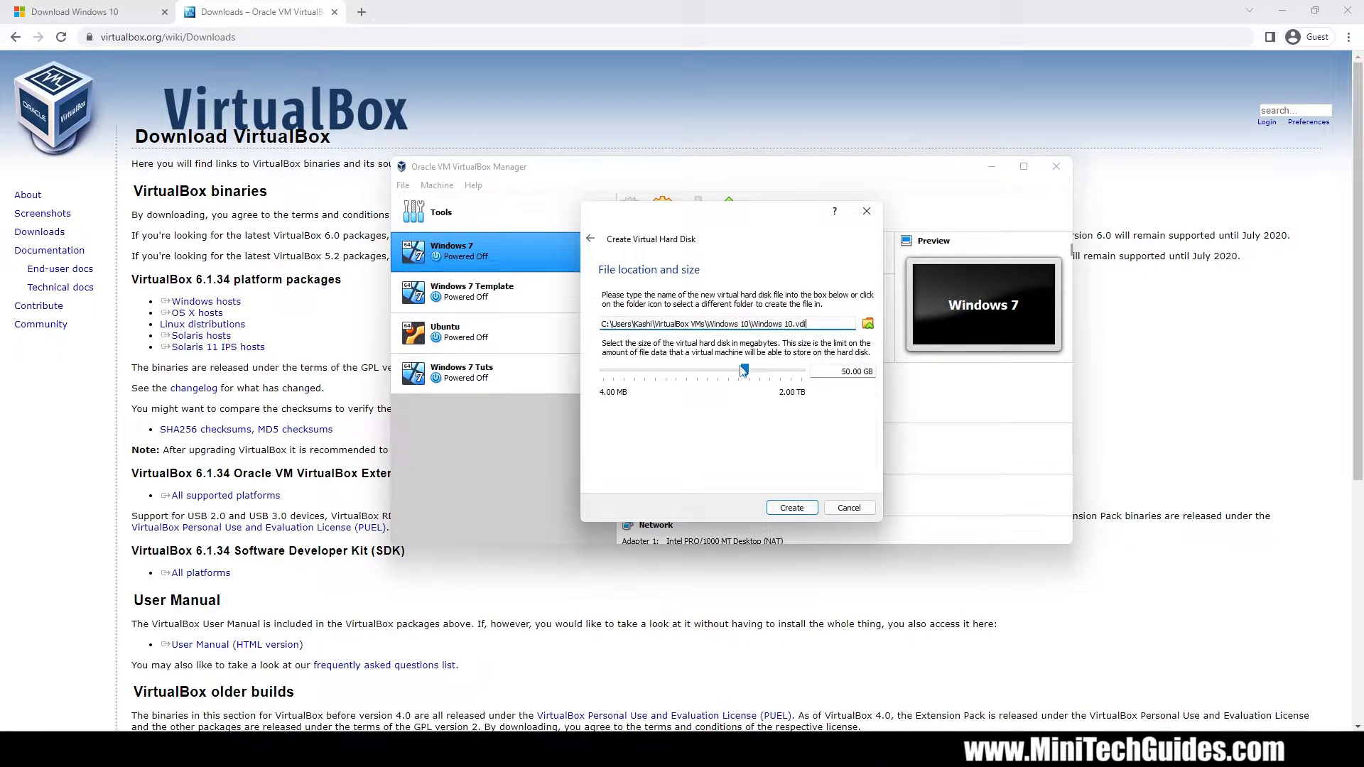
click(800, 511)
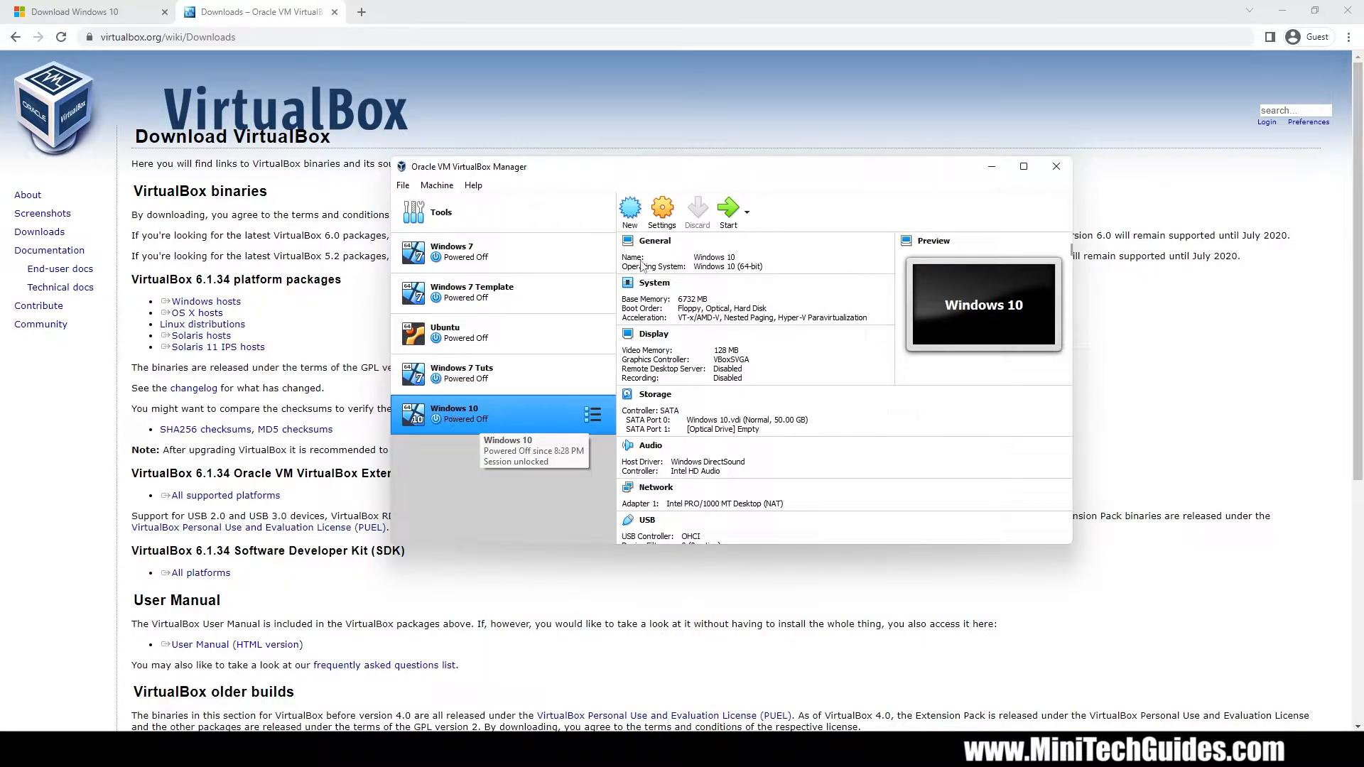
- In the Windows 10 machine's system settings, exclude Floppy from the boot order
click(663, 217)
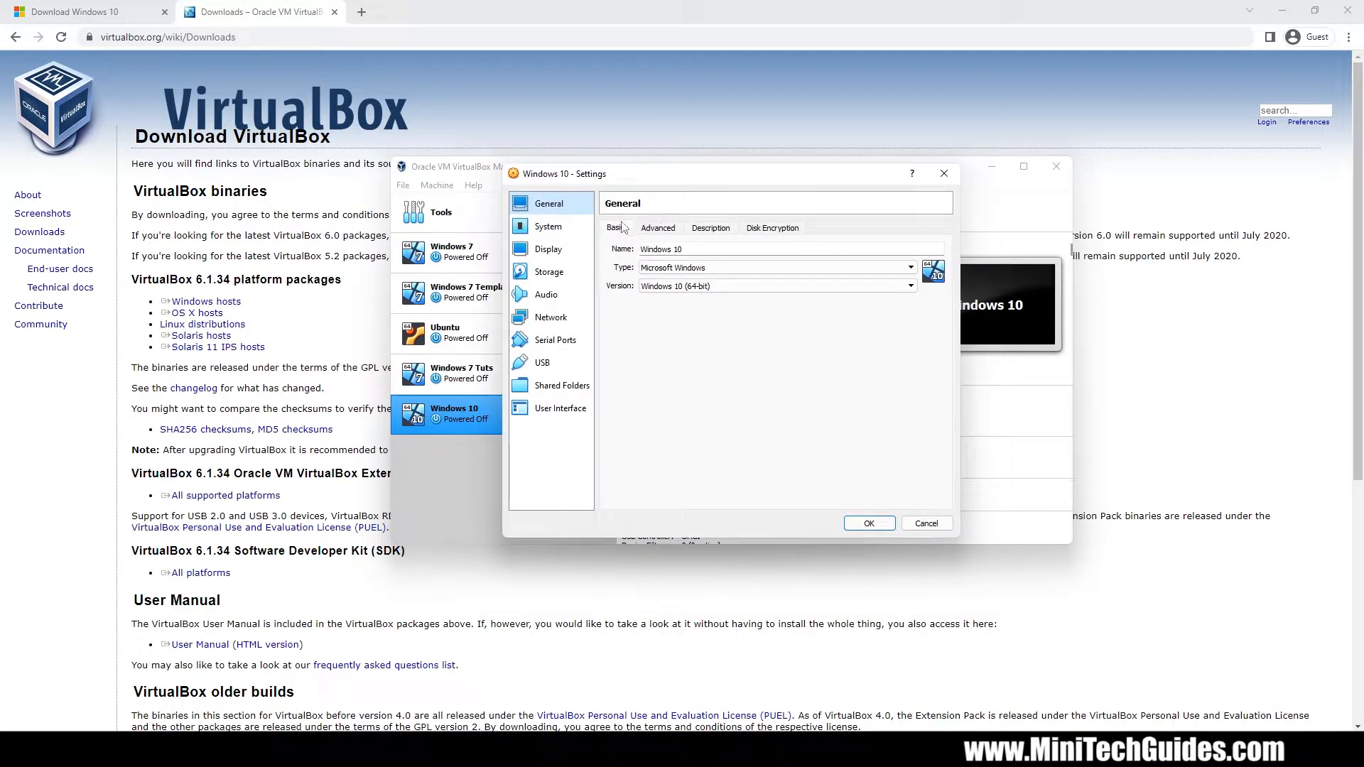
click(561, 227)
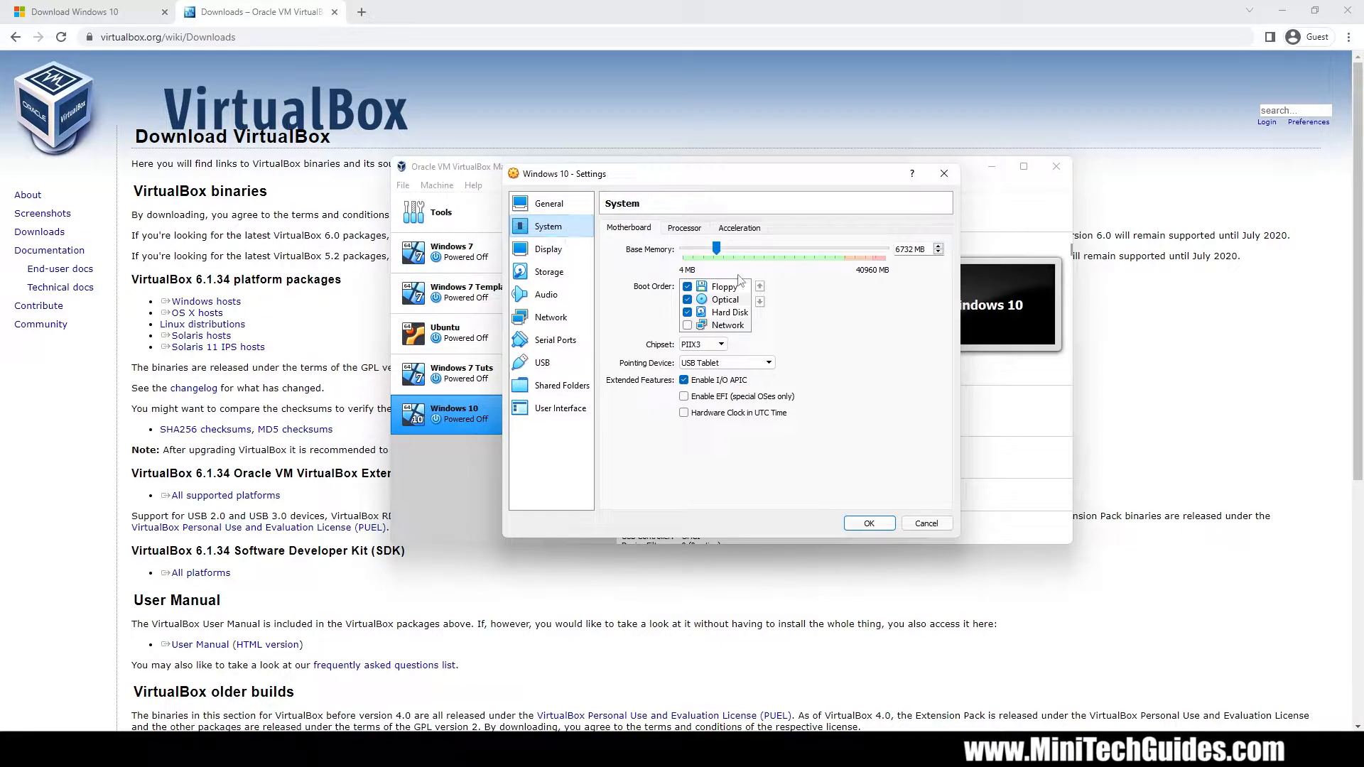
click(687, 287)
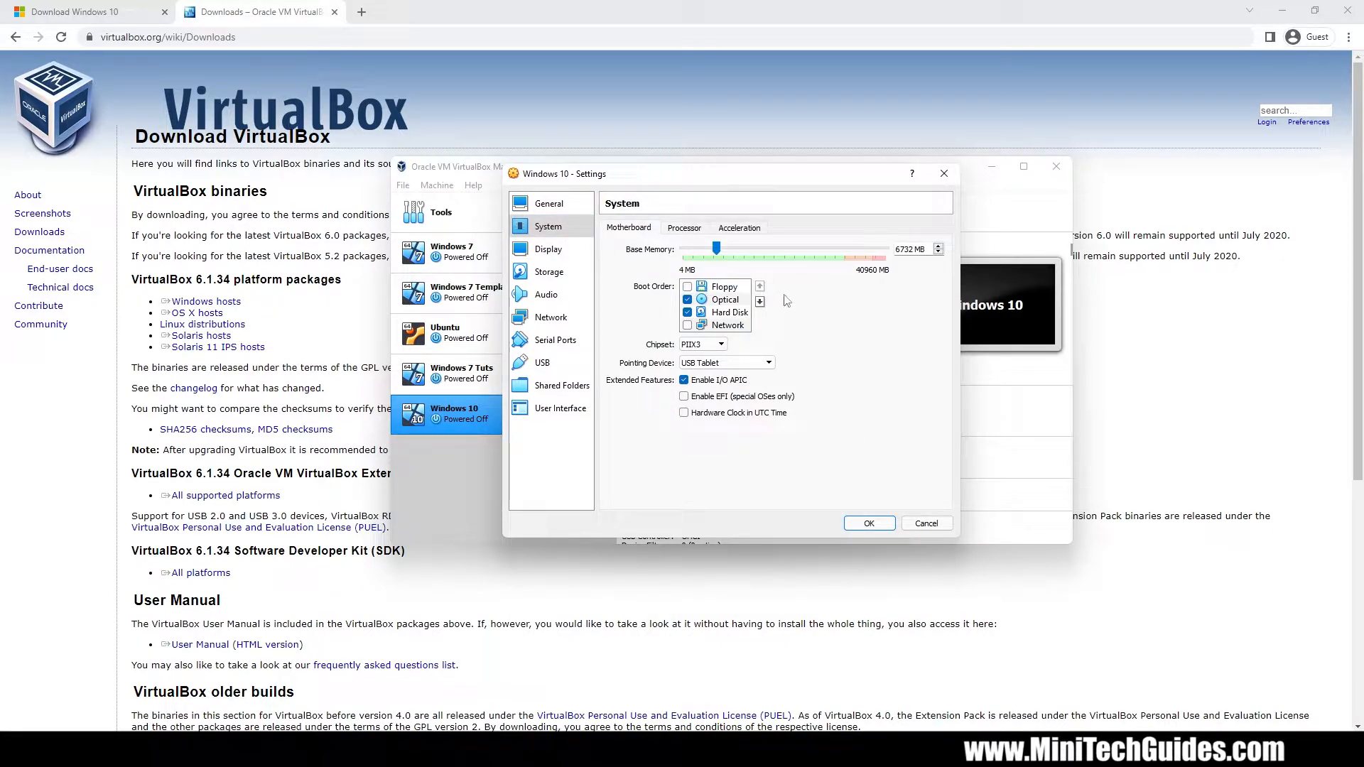
- Attach the Windows ISO from the Downloads folder to the machine's empty optical drive and save the settings
click(570, 279)
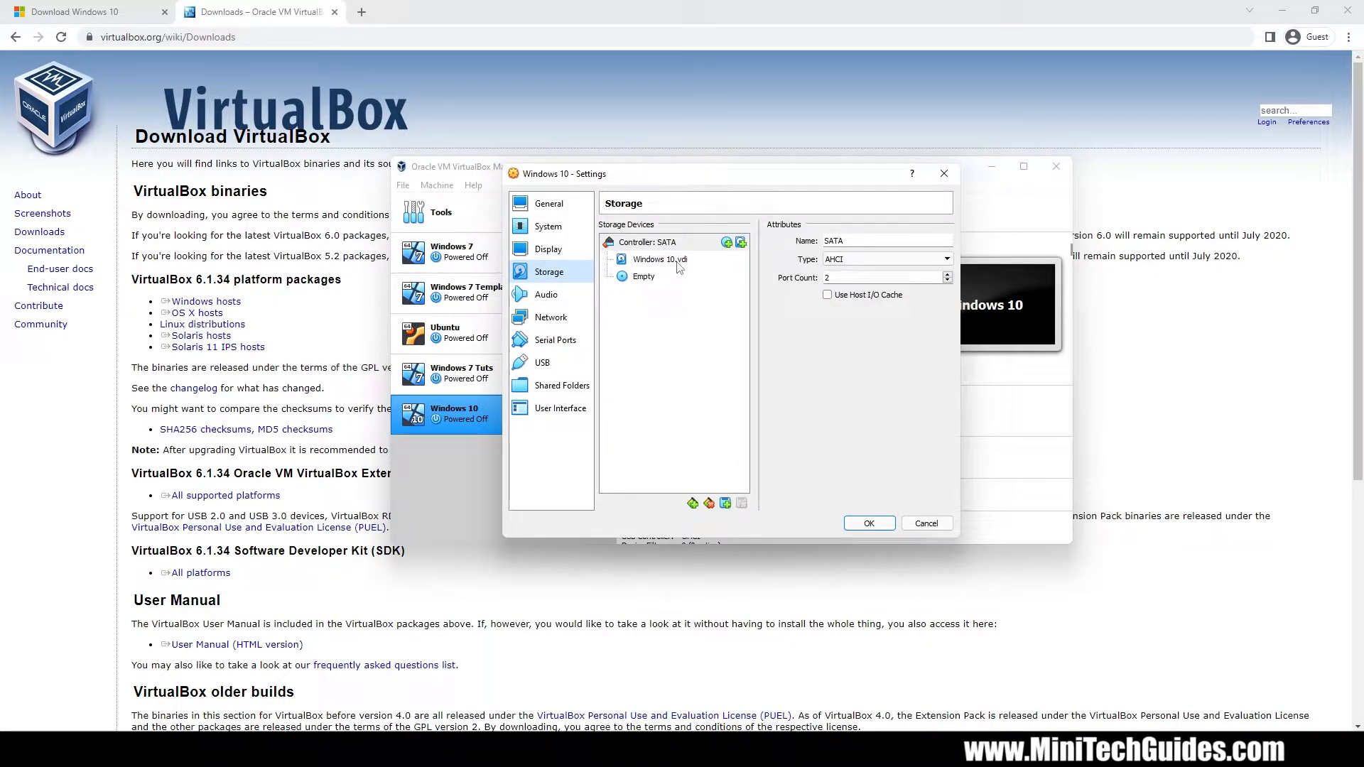
click(642, 281)
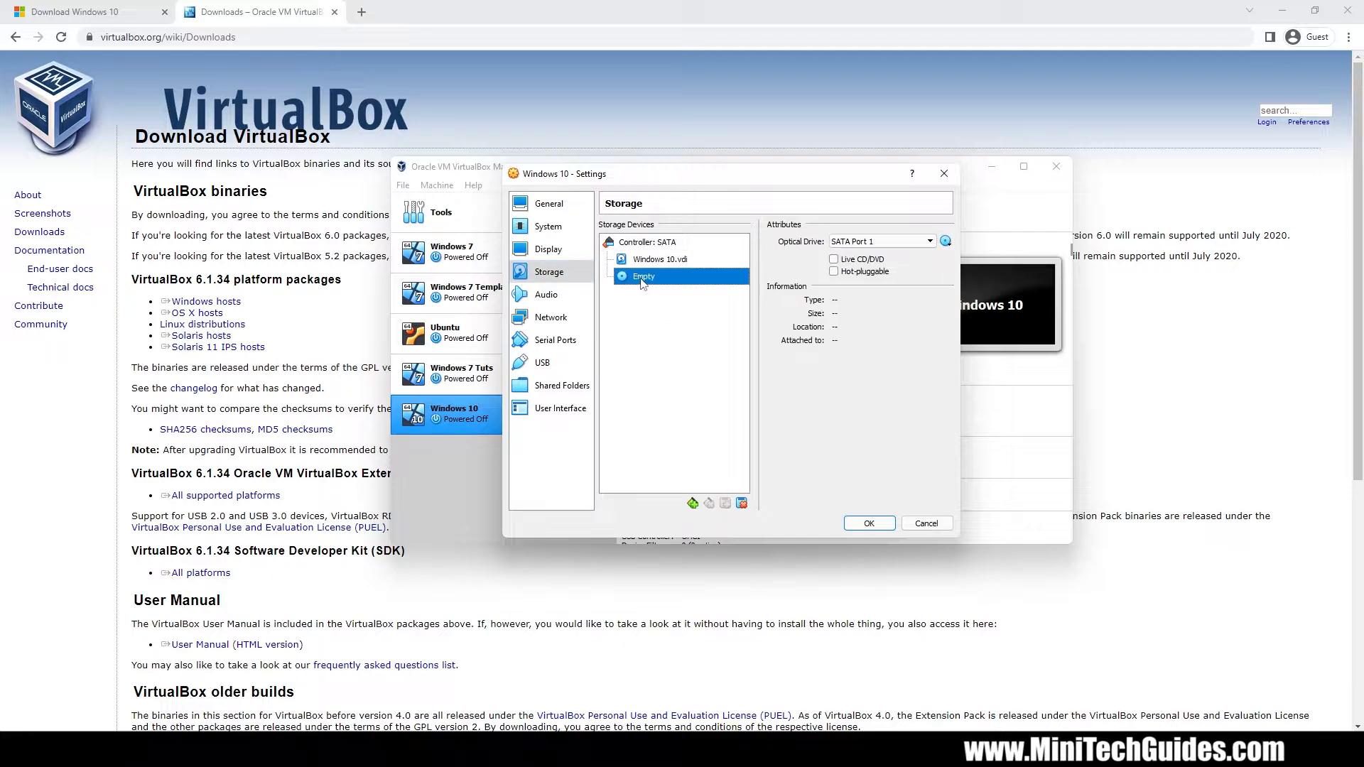
click(945, 241)
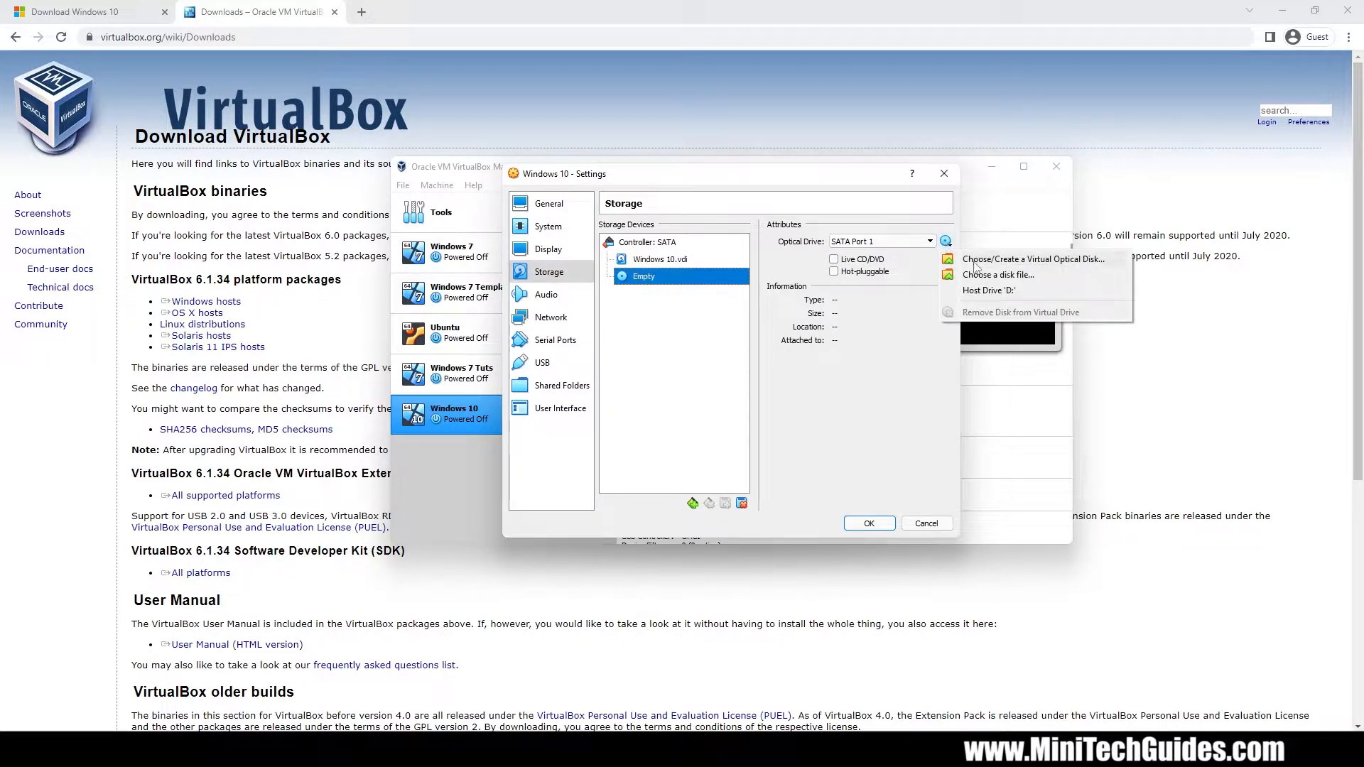
click(978, 274)
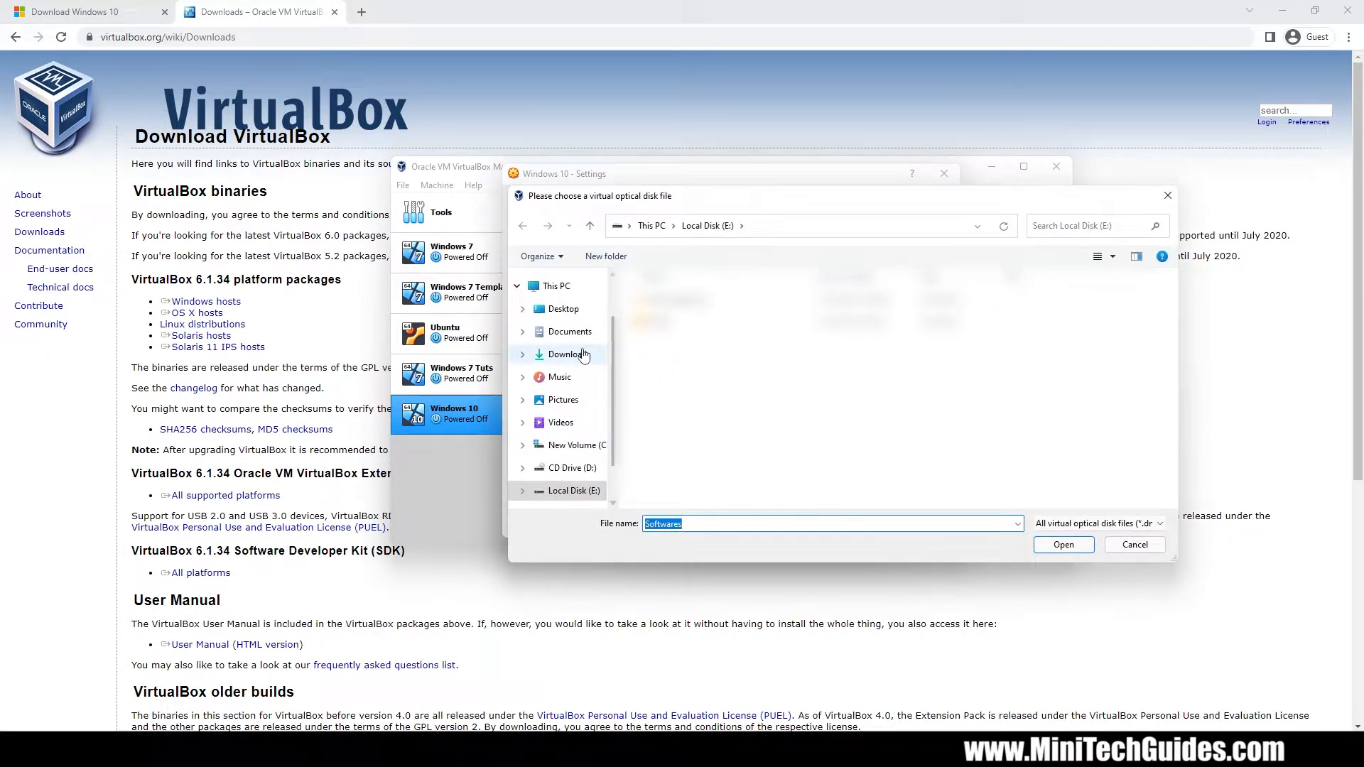
click(583, 355)
click(668, 331)
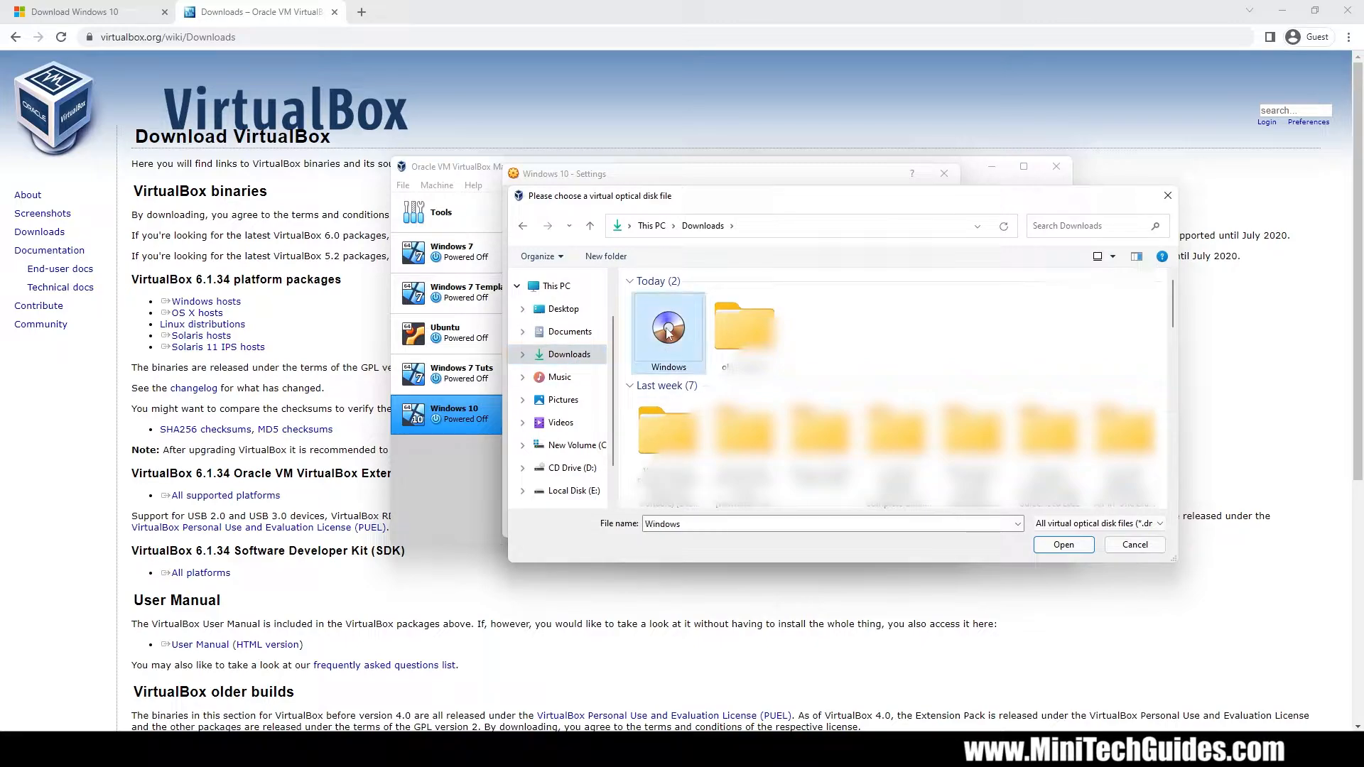
double_click(668, 330)
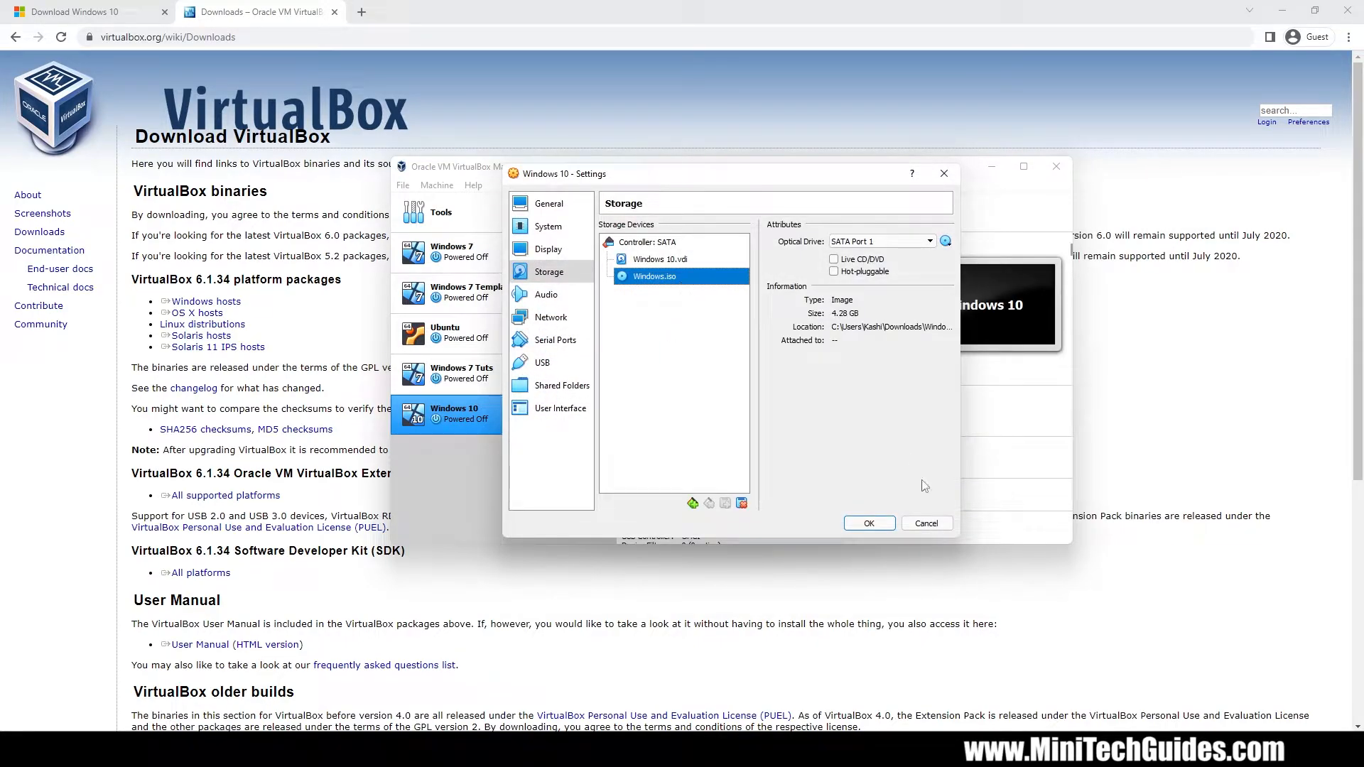
click(869, 523)
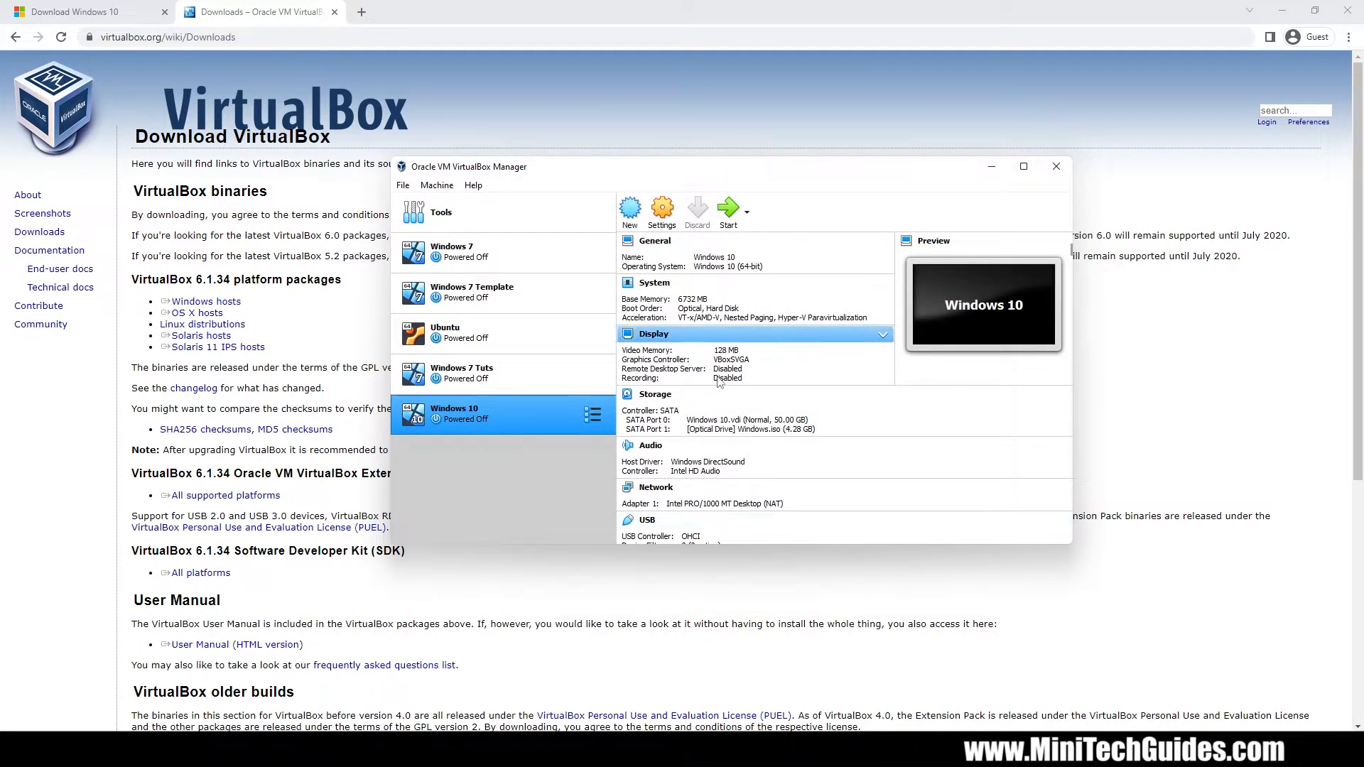
- Start the Windows 10 virtual machine and dismiss the keyboard capture and mouse pointer integration notices
click(728, 209)
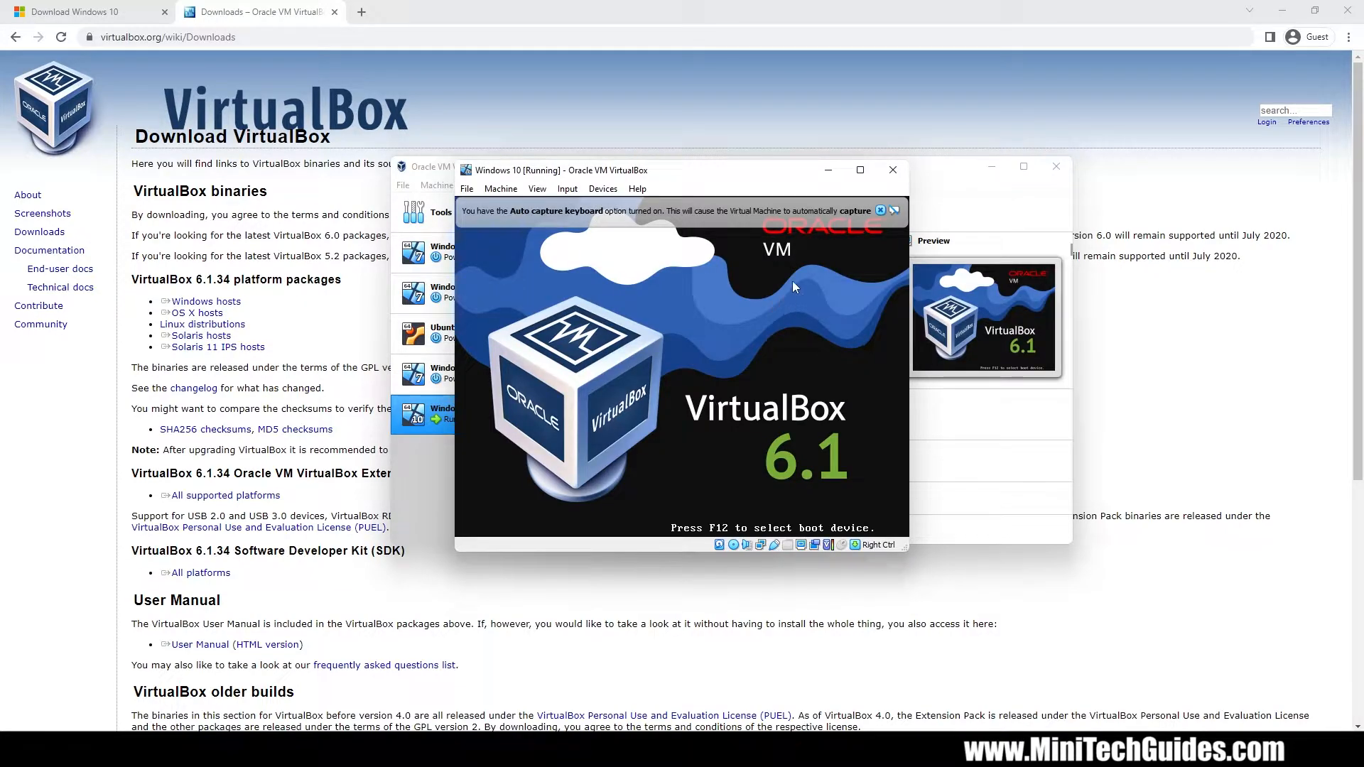
click(938, 211)
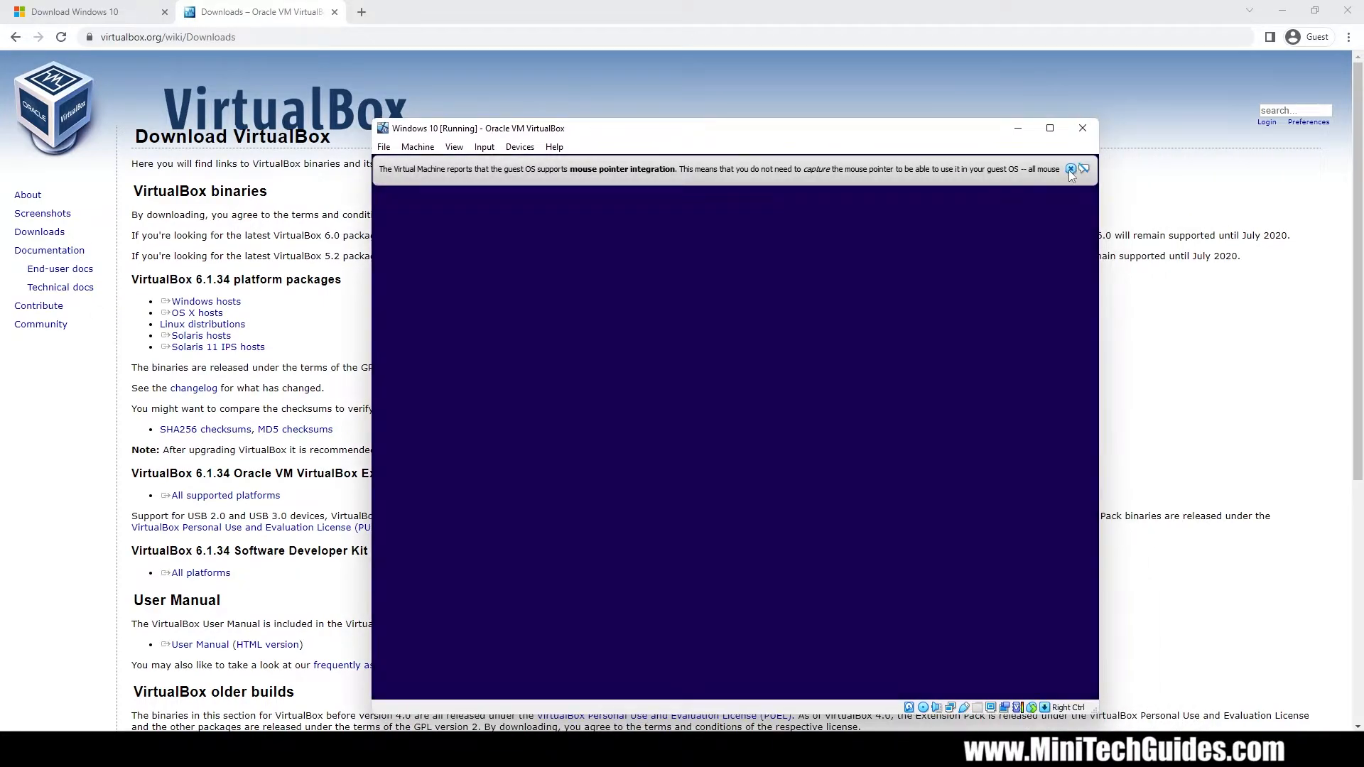
click(1070, 169)
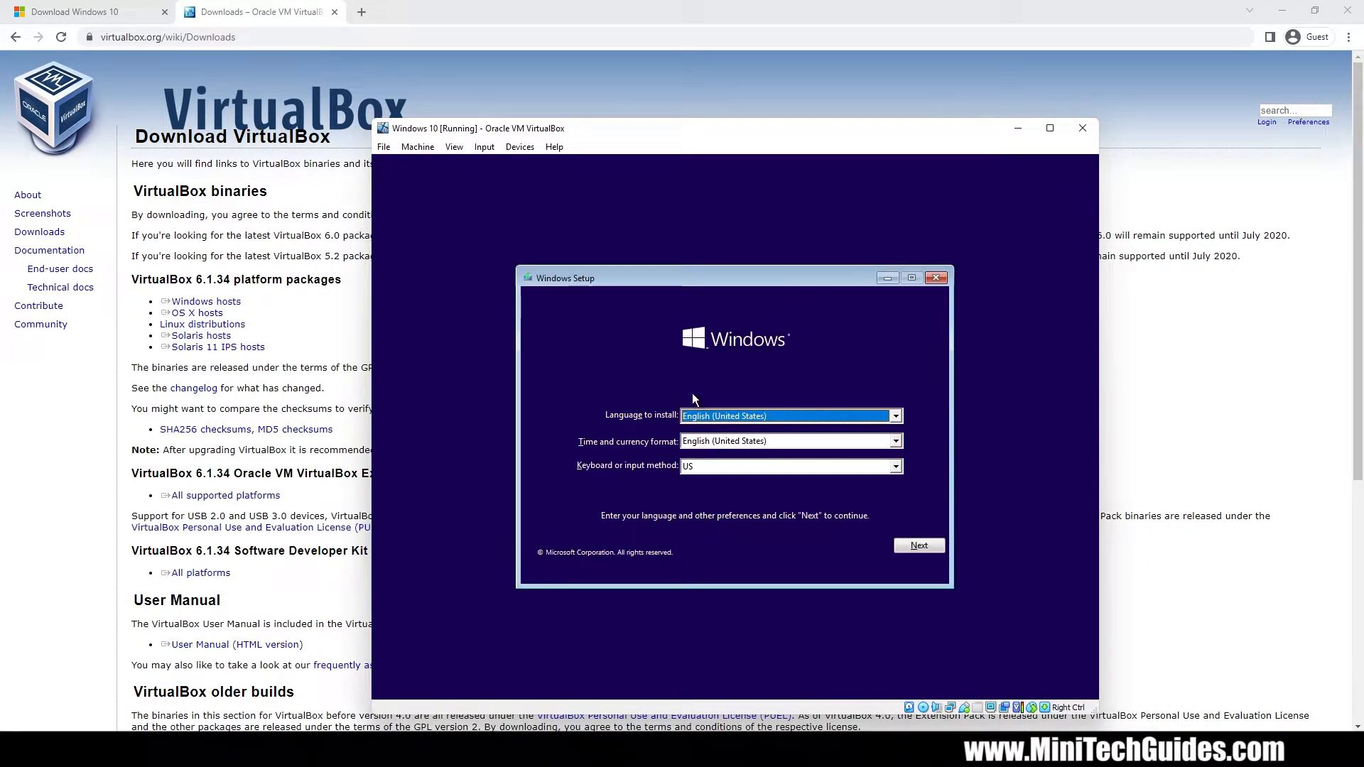
- Begin Windows Setup with English (United States) and US keyboard, skip the product key, and choose the Windows 10 Pro edition
click(912, 547)
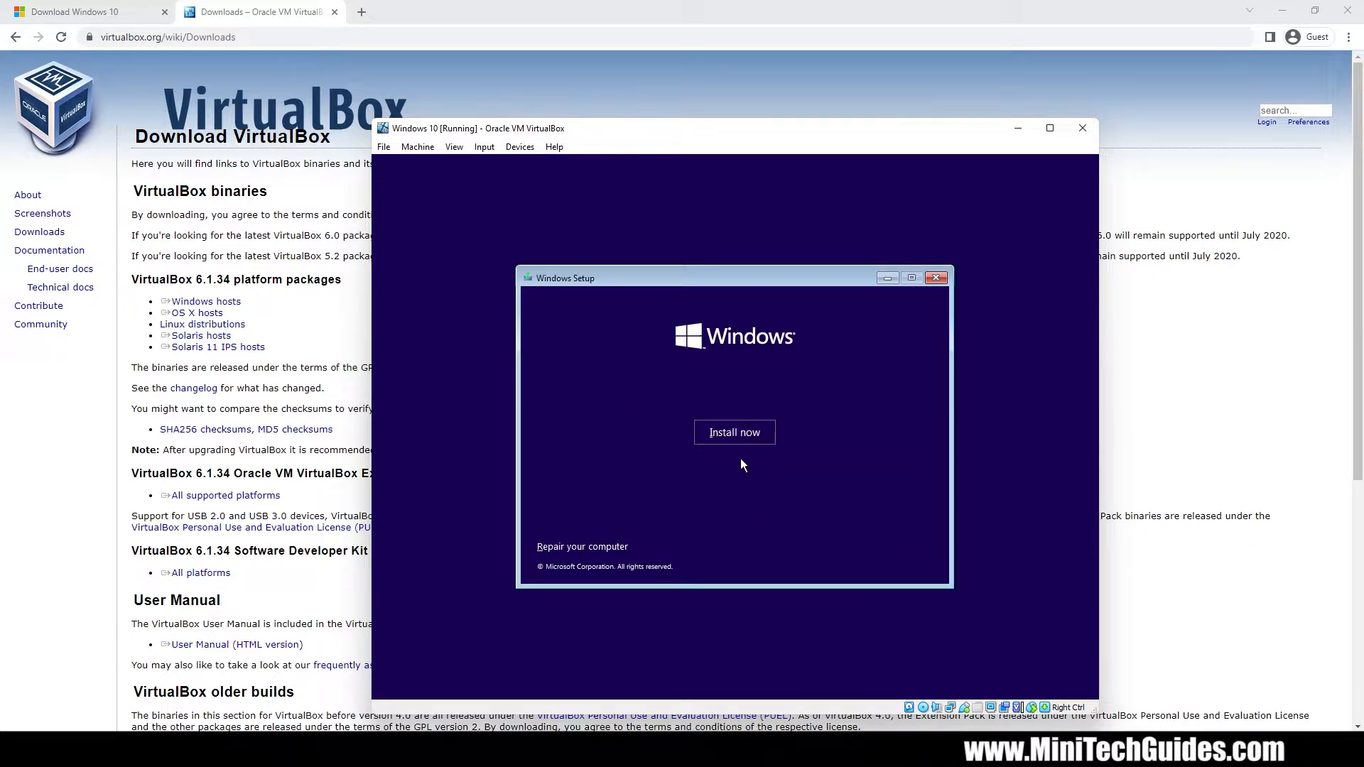
click(740, 439)
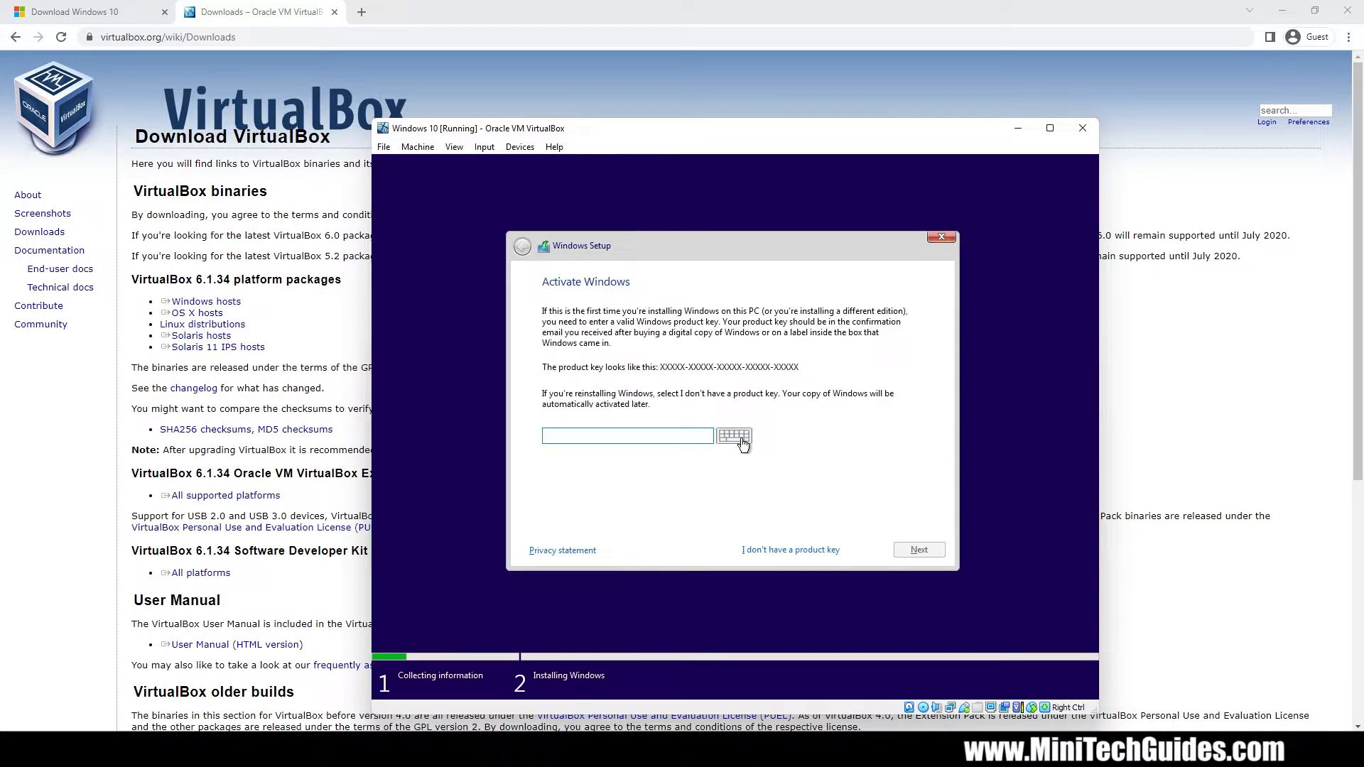
click(792, 552)
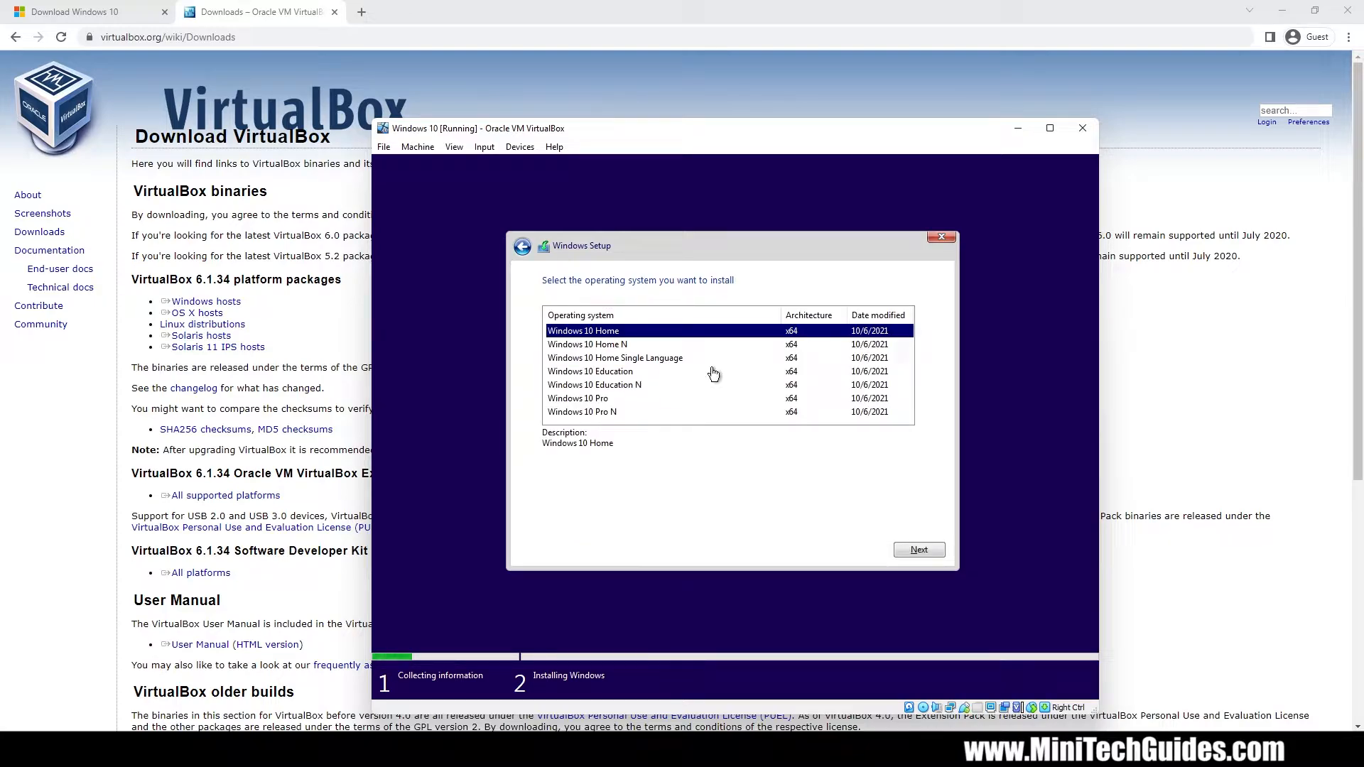
click(603, 399)
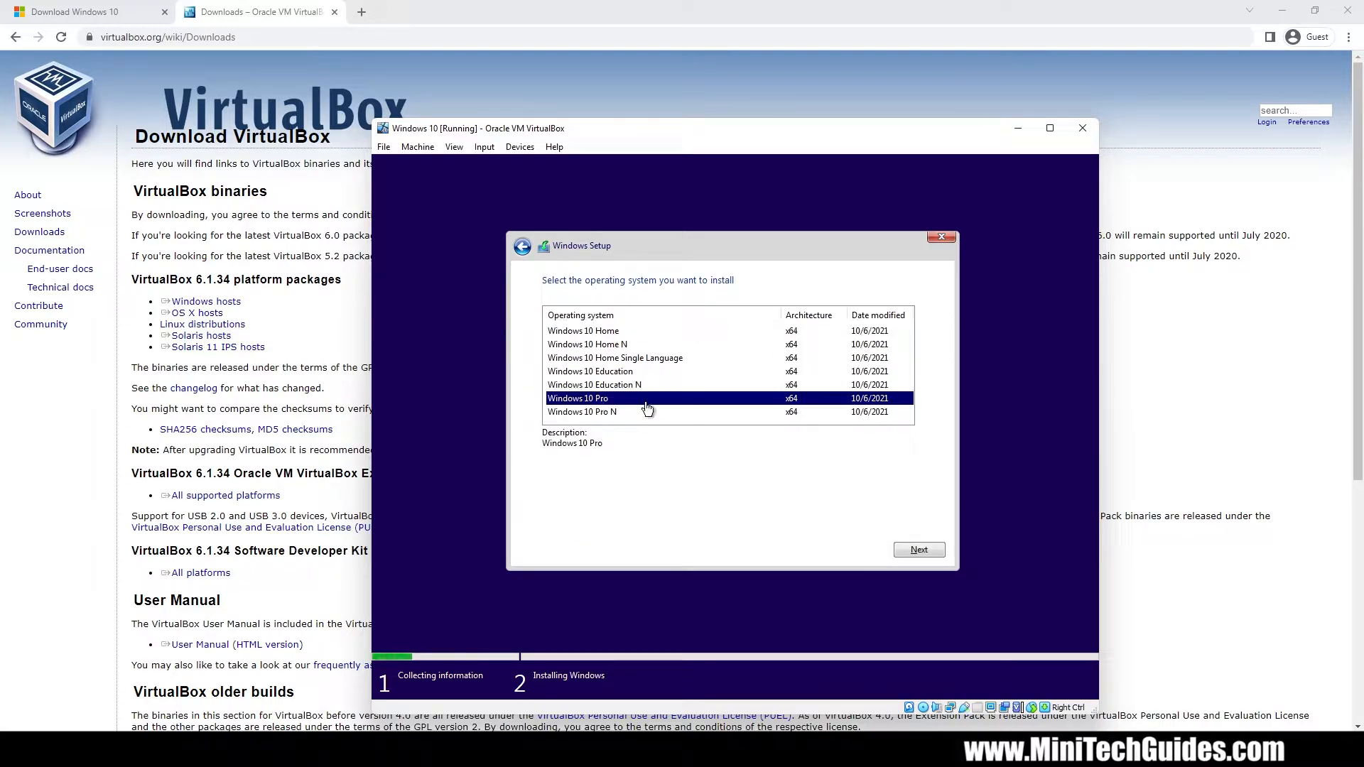
click(925, 551)
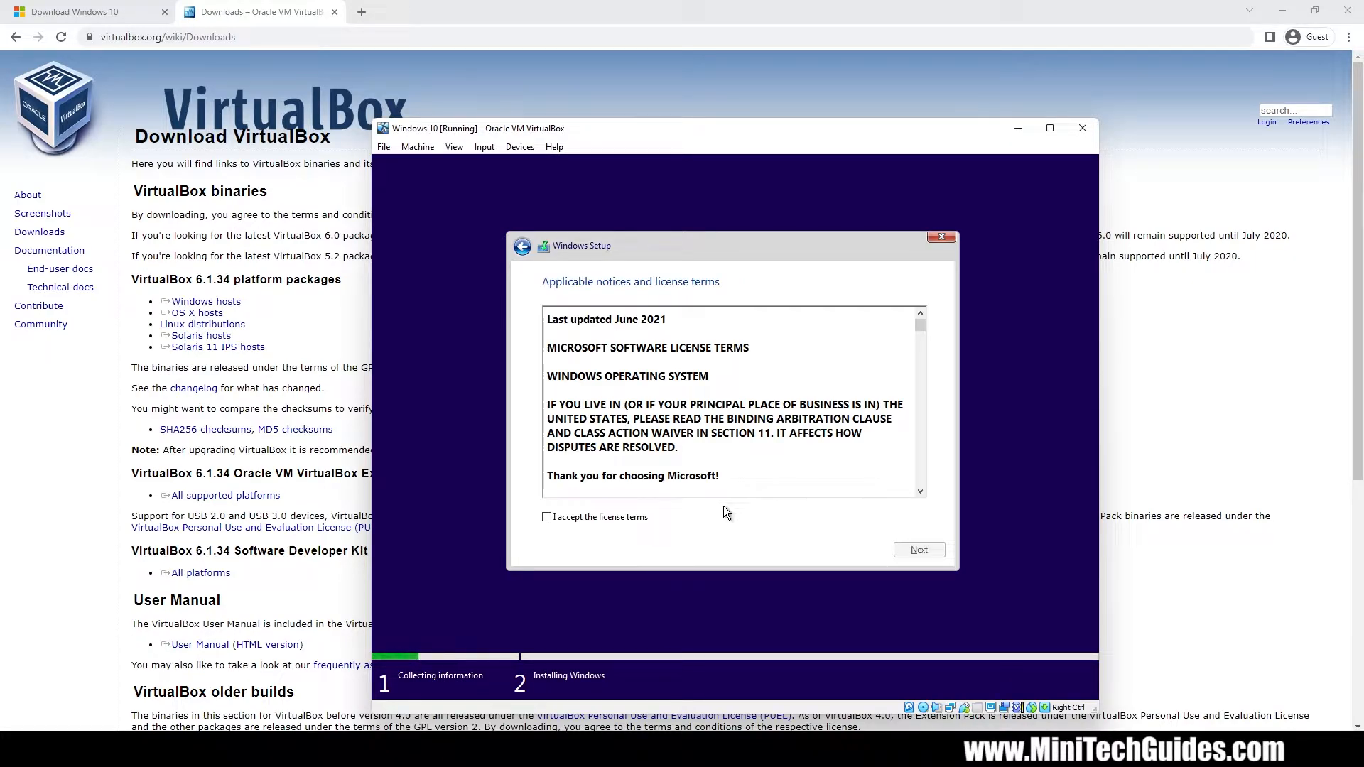
- Accept the license terms and start a custom Windows-only installation on Drive 0 Unallocated Space
click(629, 516)
click(935, 549)
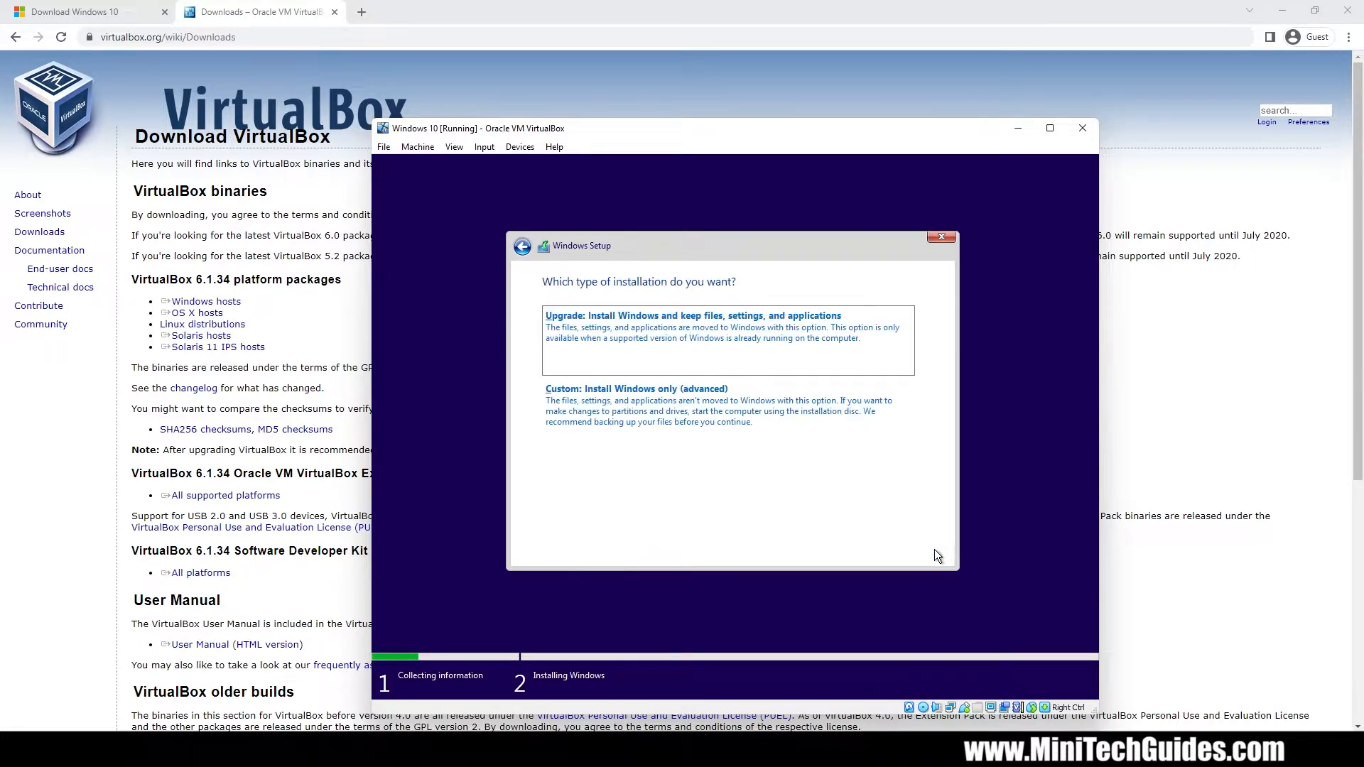
click(745, 405)
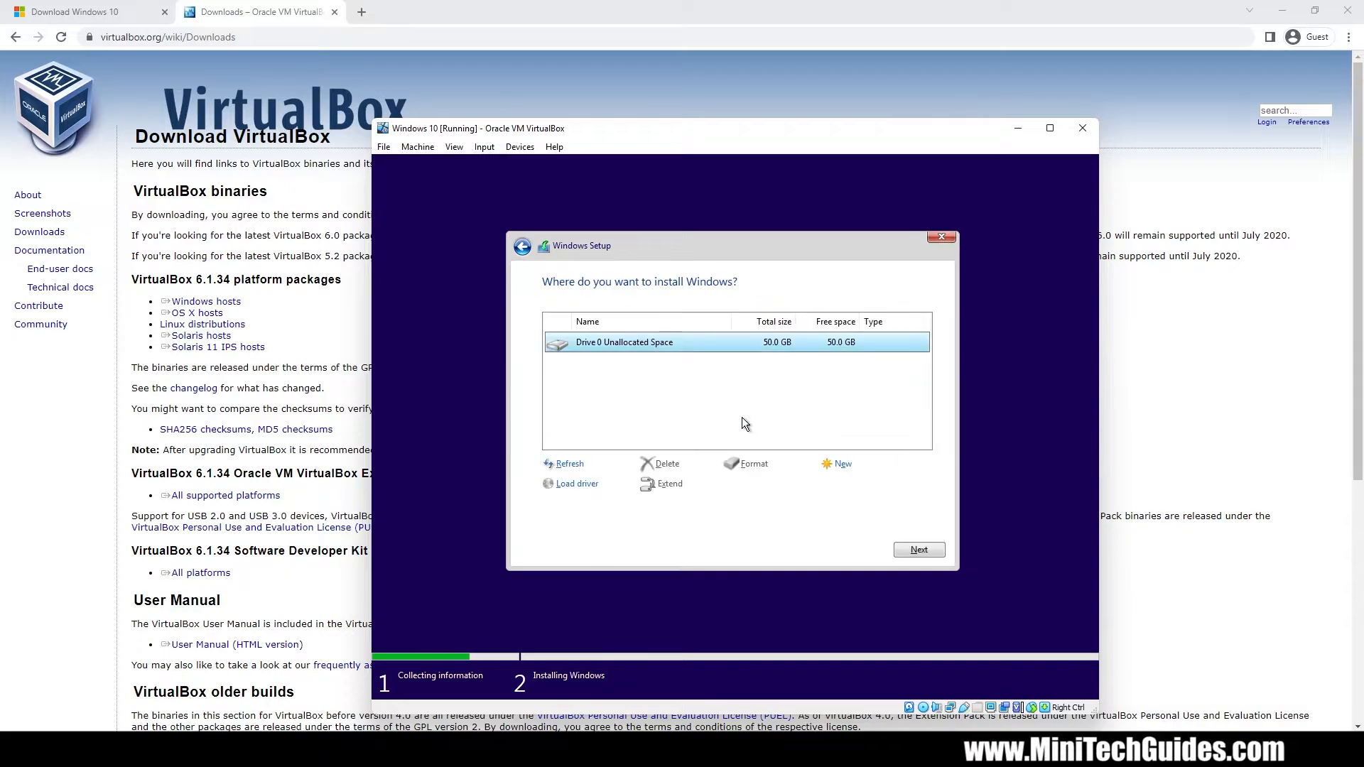
click(919, 550)
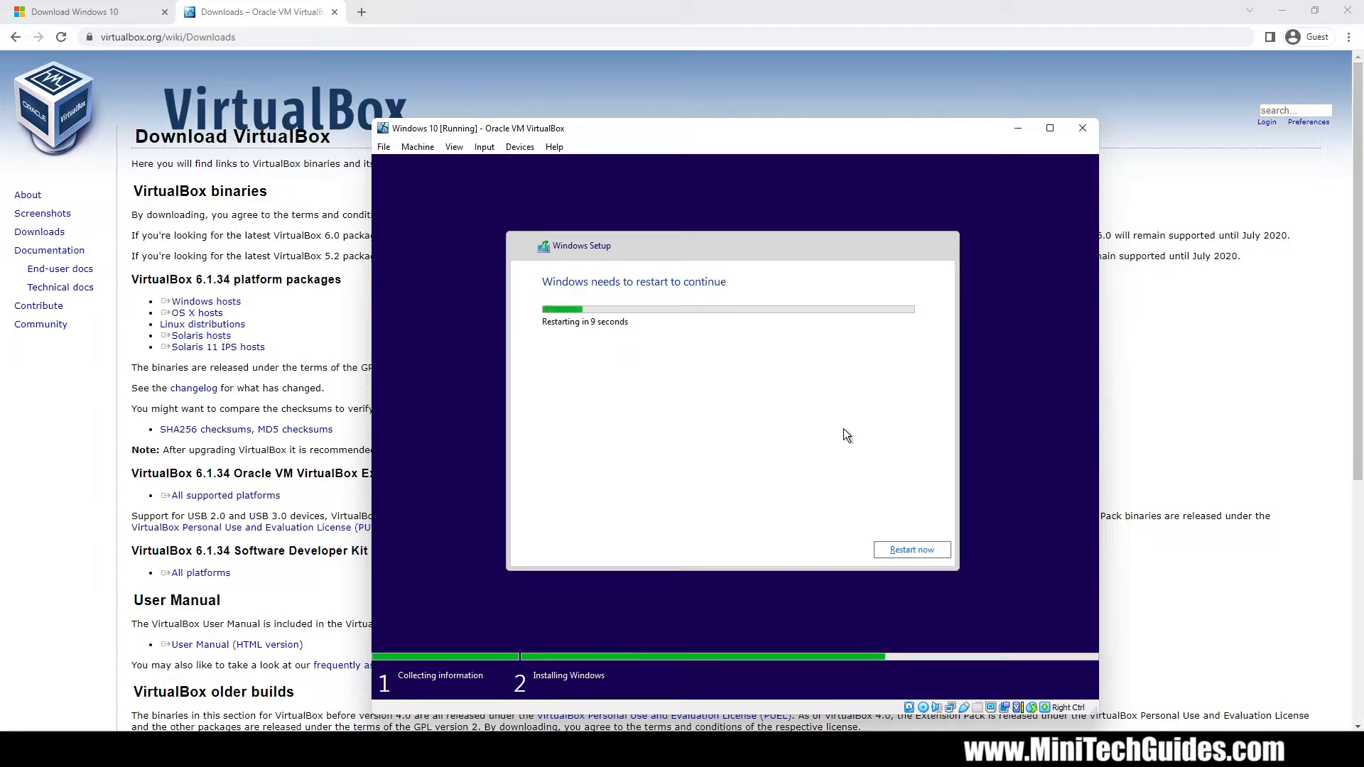
- Restart the virtual machine immediately to continue the Windows installation, dismissing the mouse pointer integration notices during its reboots
click(887, 550)
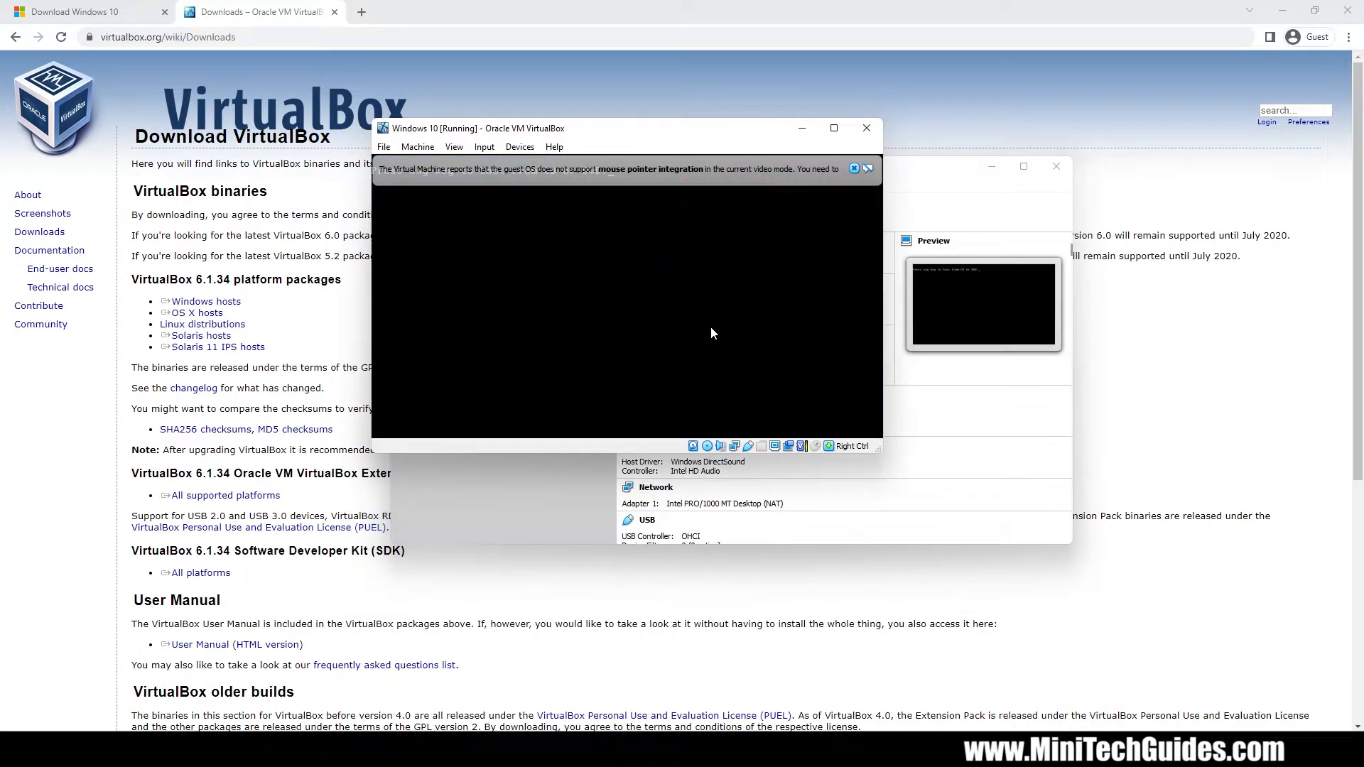
click(854, 169)
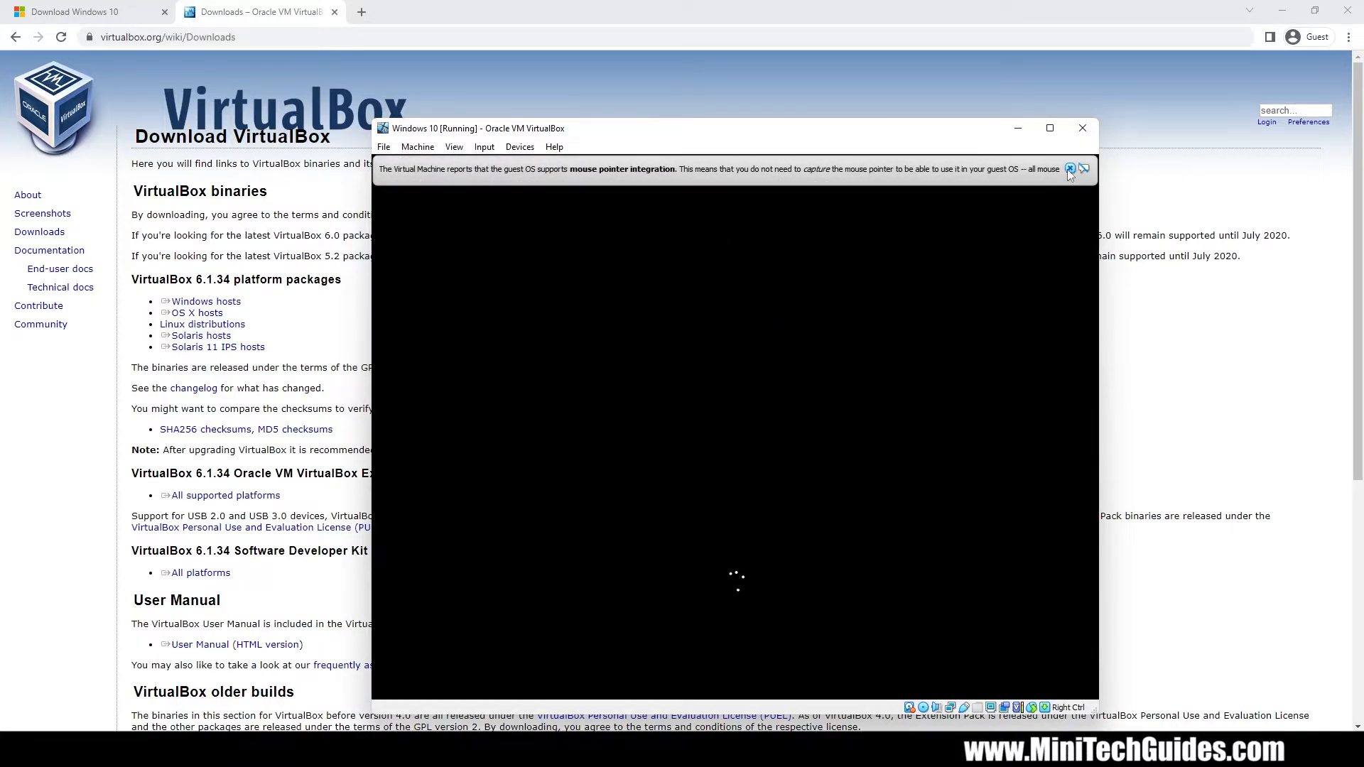
click(1070, 169)
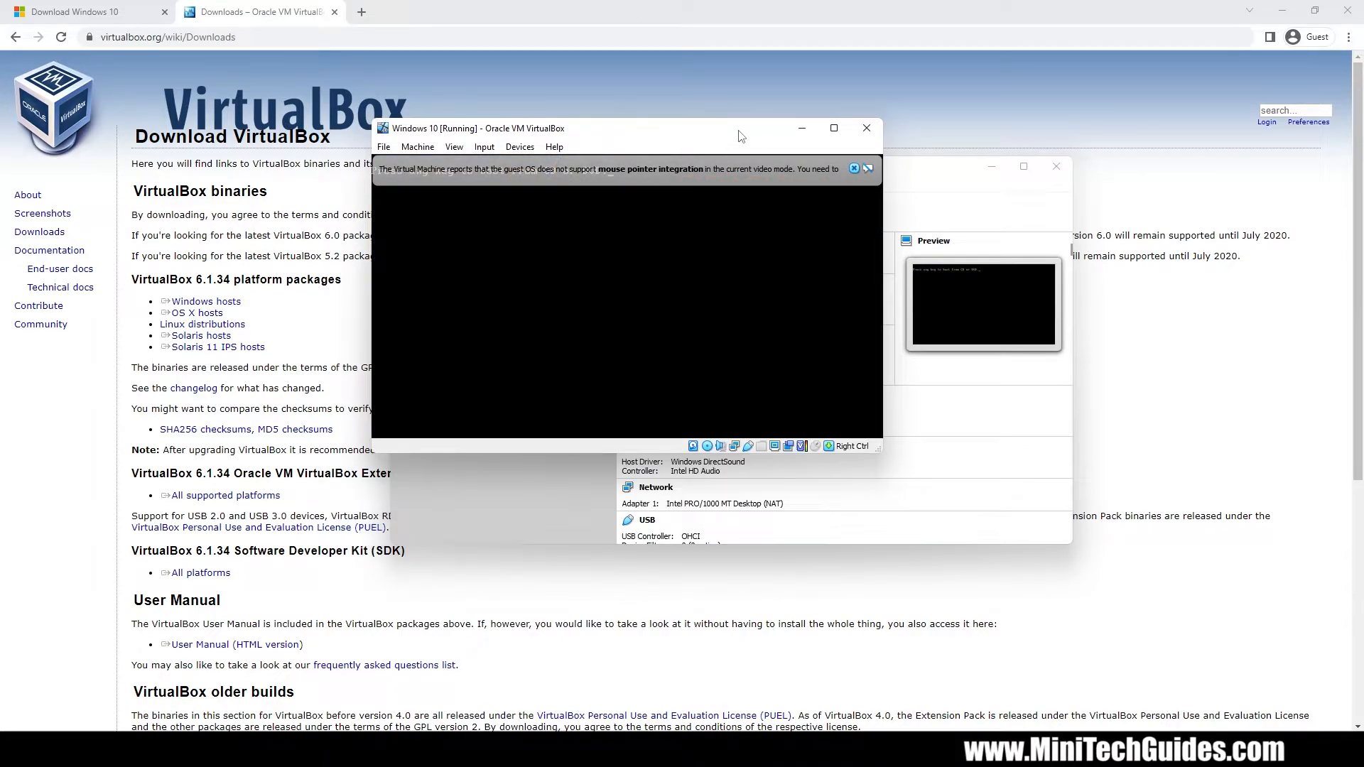
click(854, 169)
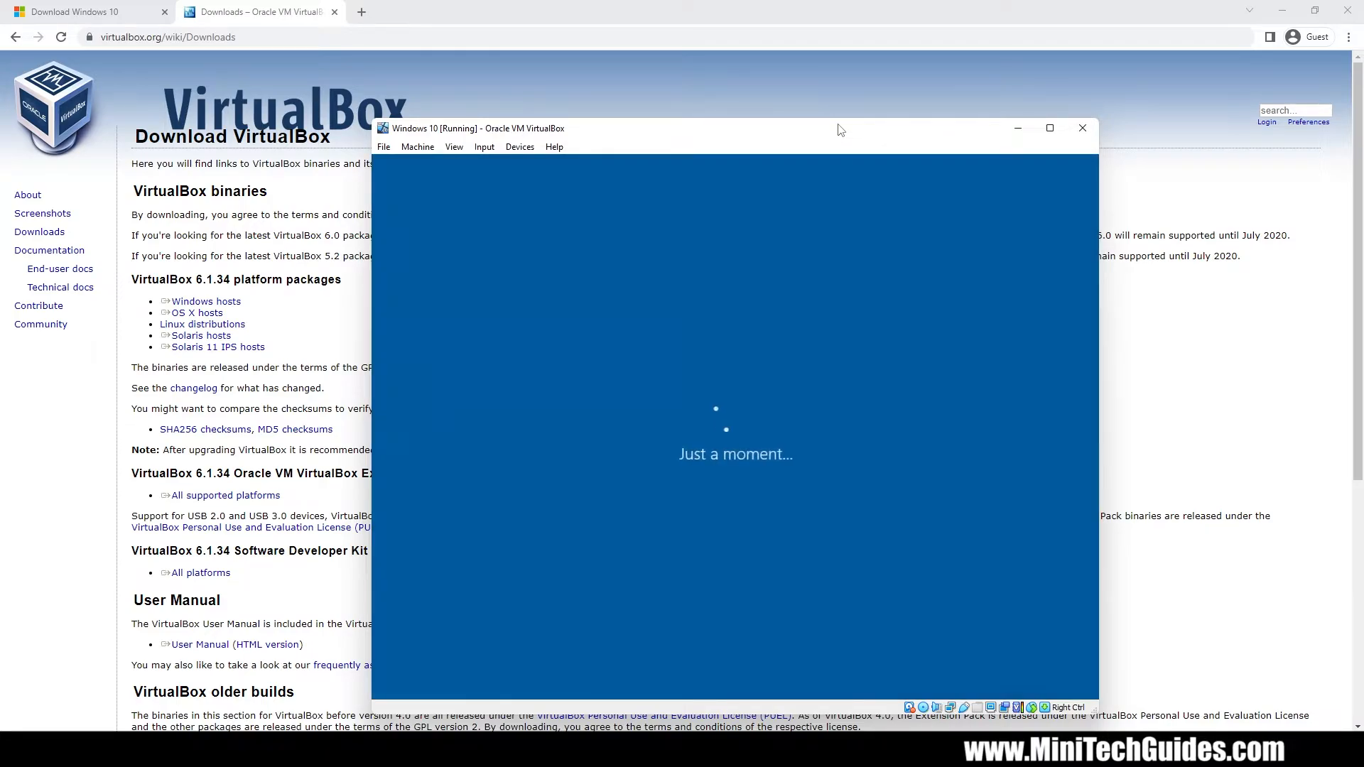
- Set the region to United States and the keyboard layout to US, without adding a second layout
drag(769, 135, 751, 116)
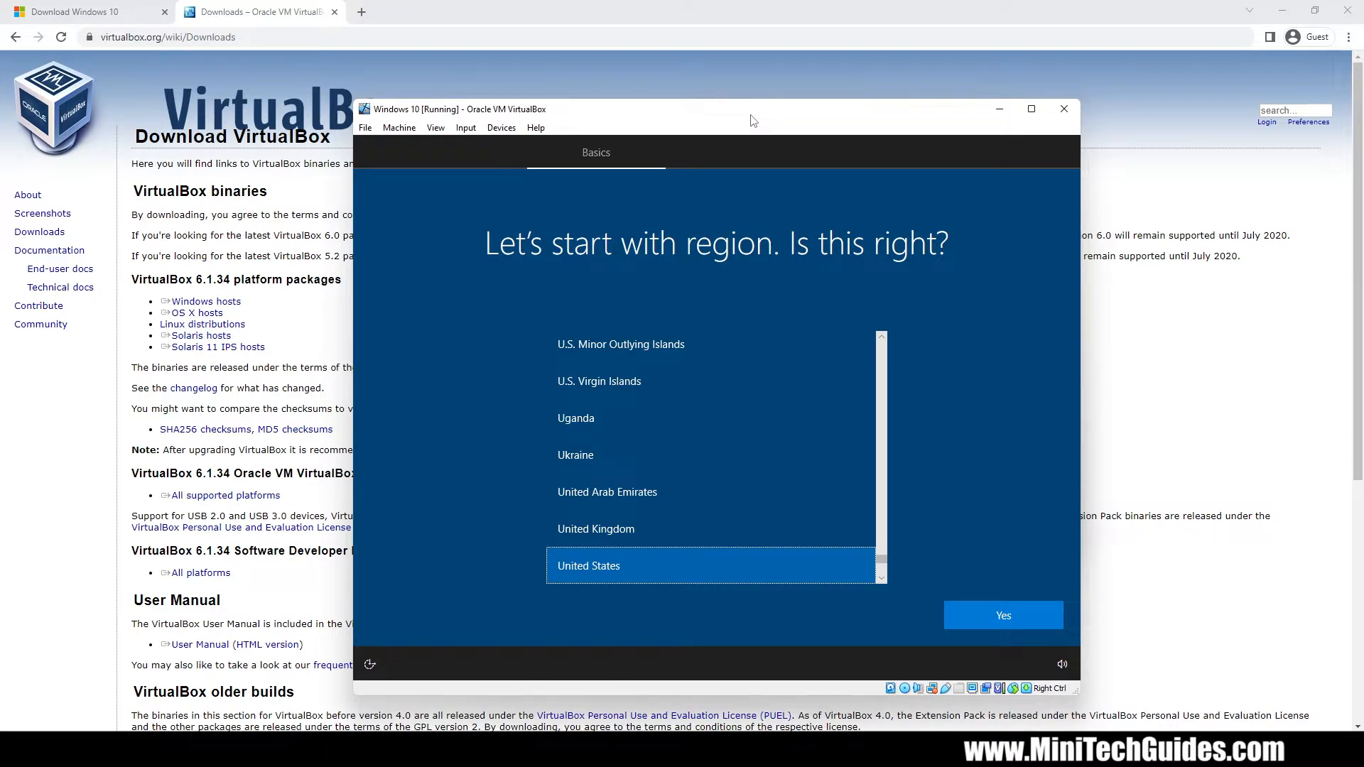
click(978, 623)
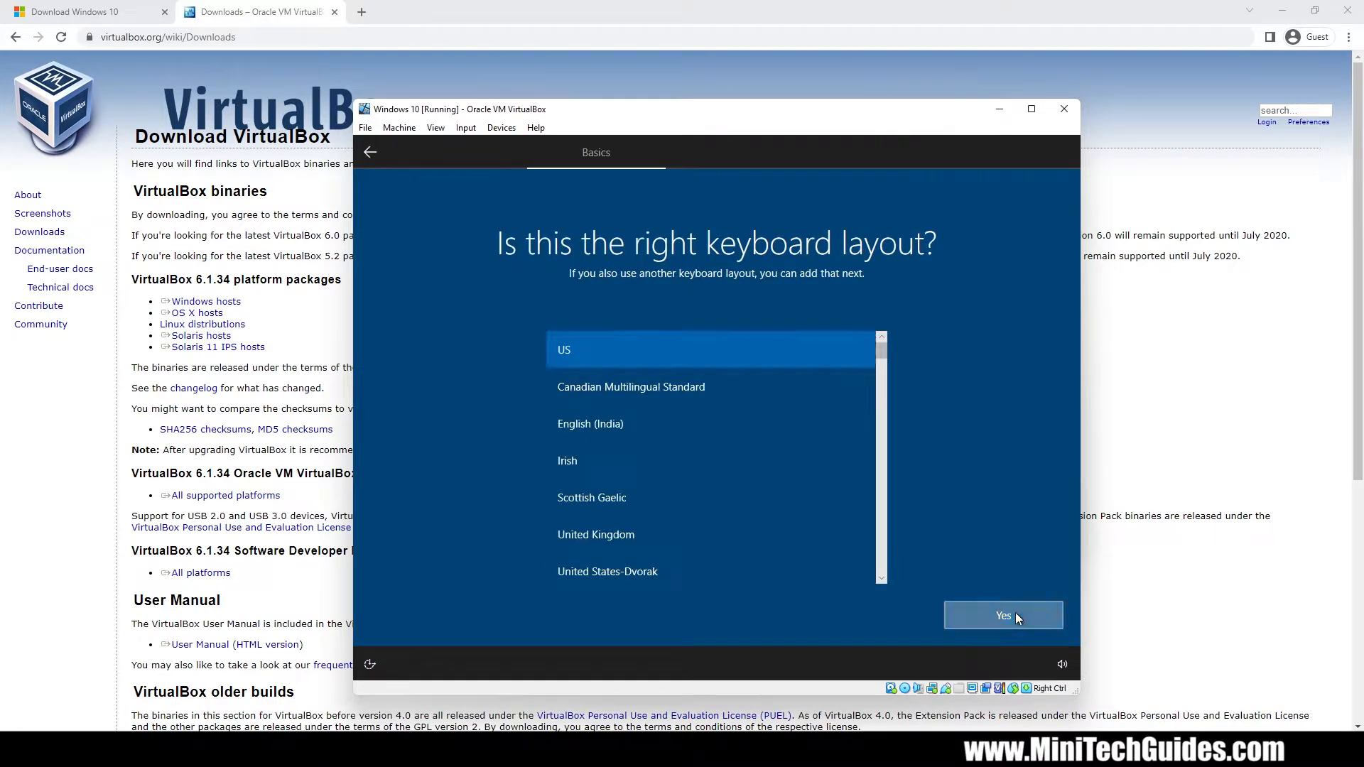
click(1016, 616)
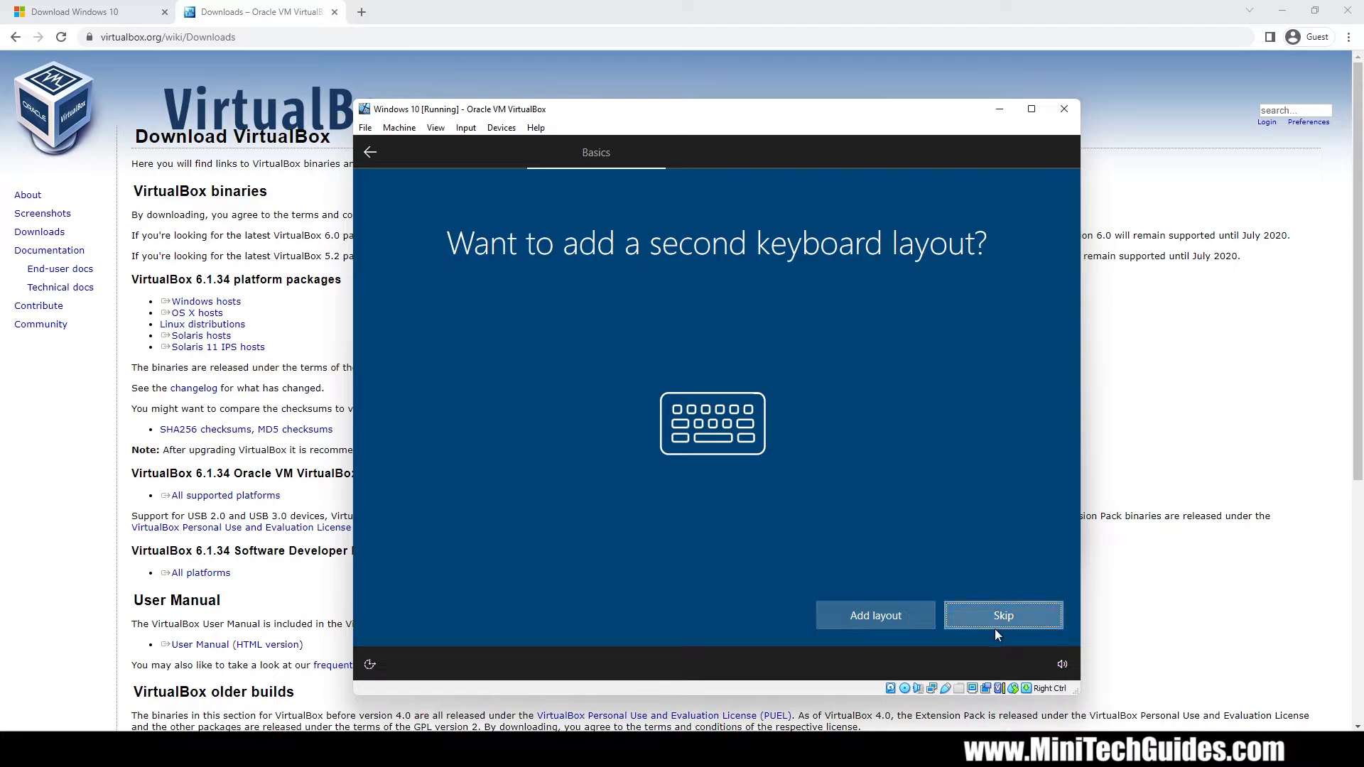
click(995, 627)
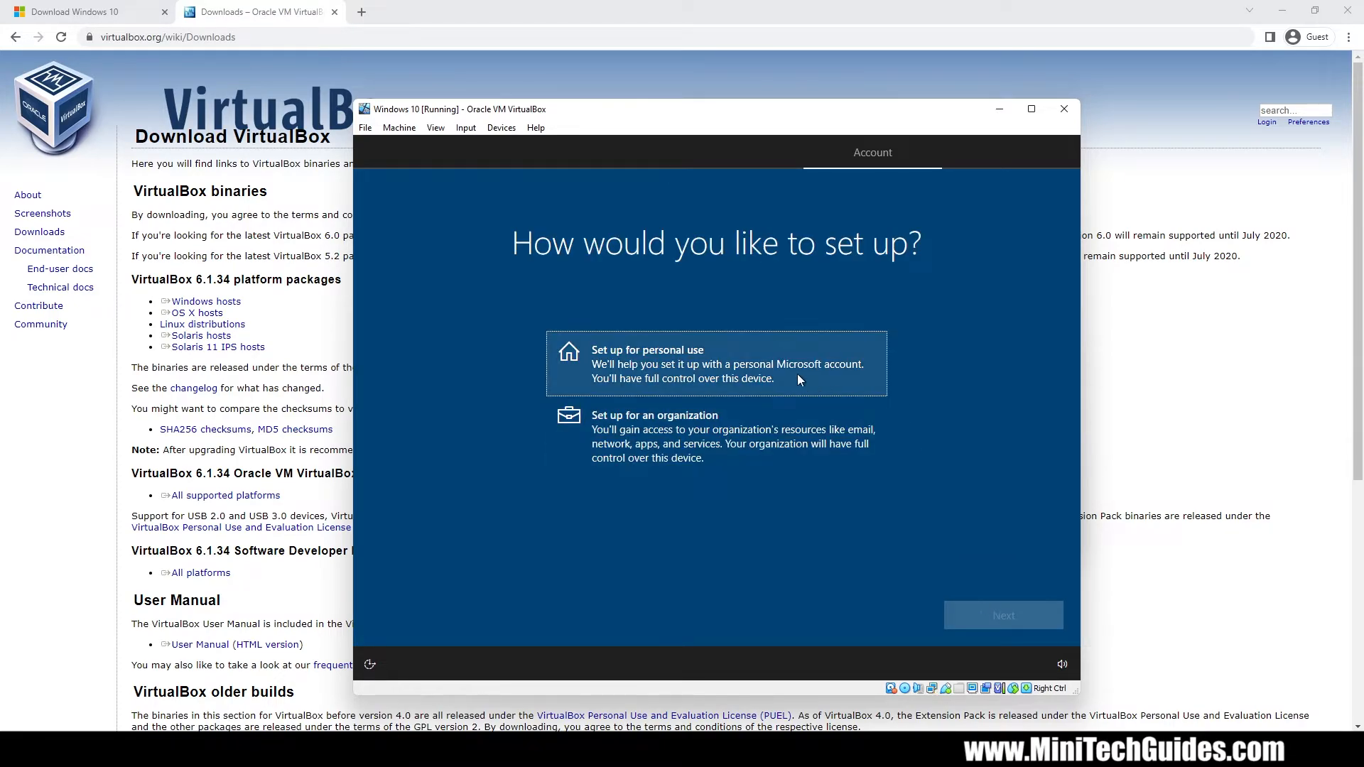
- Set up Windows for personal use and choose an offline account instead of a Microsoft account
click(787, 368)
click(972, 615)
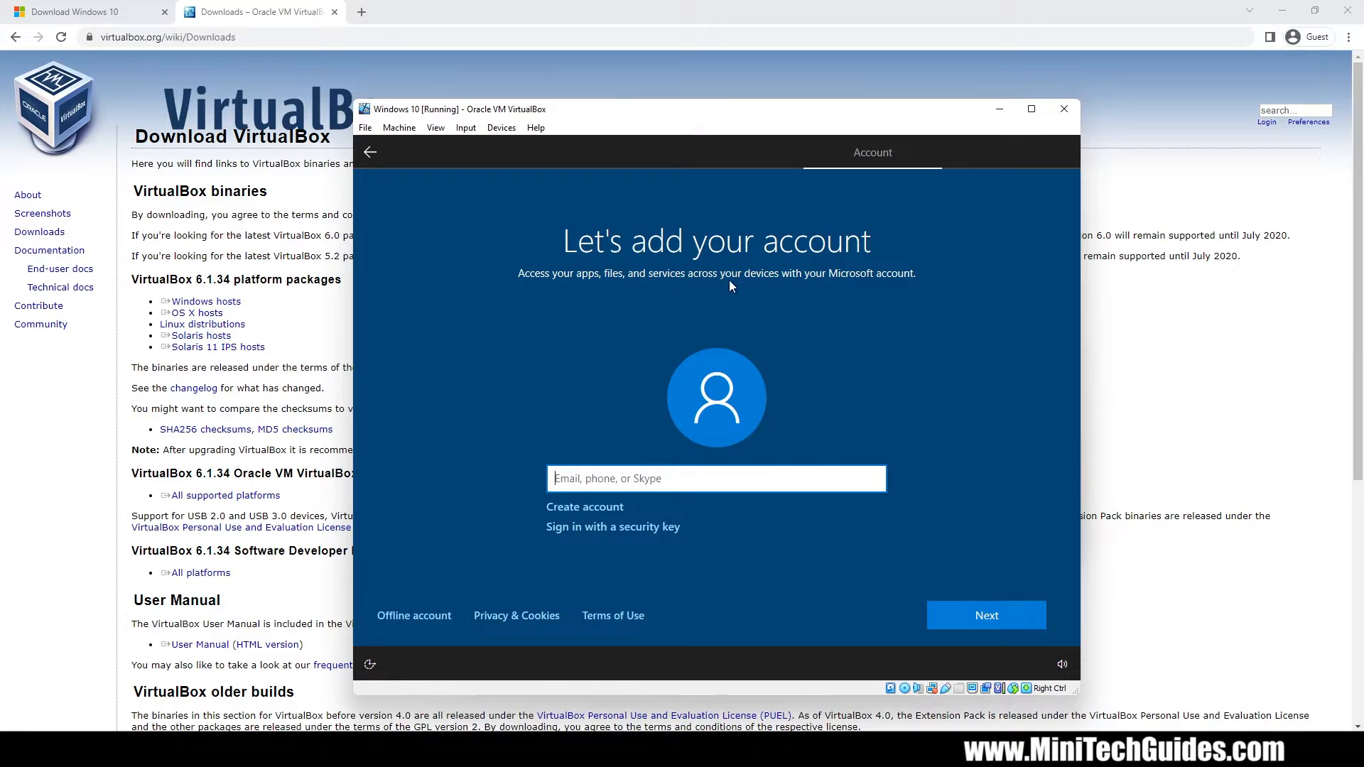
click(444, 615)
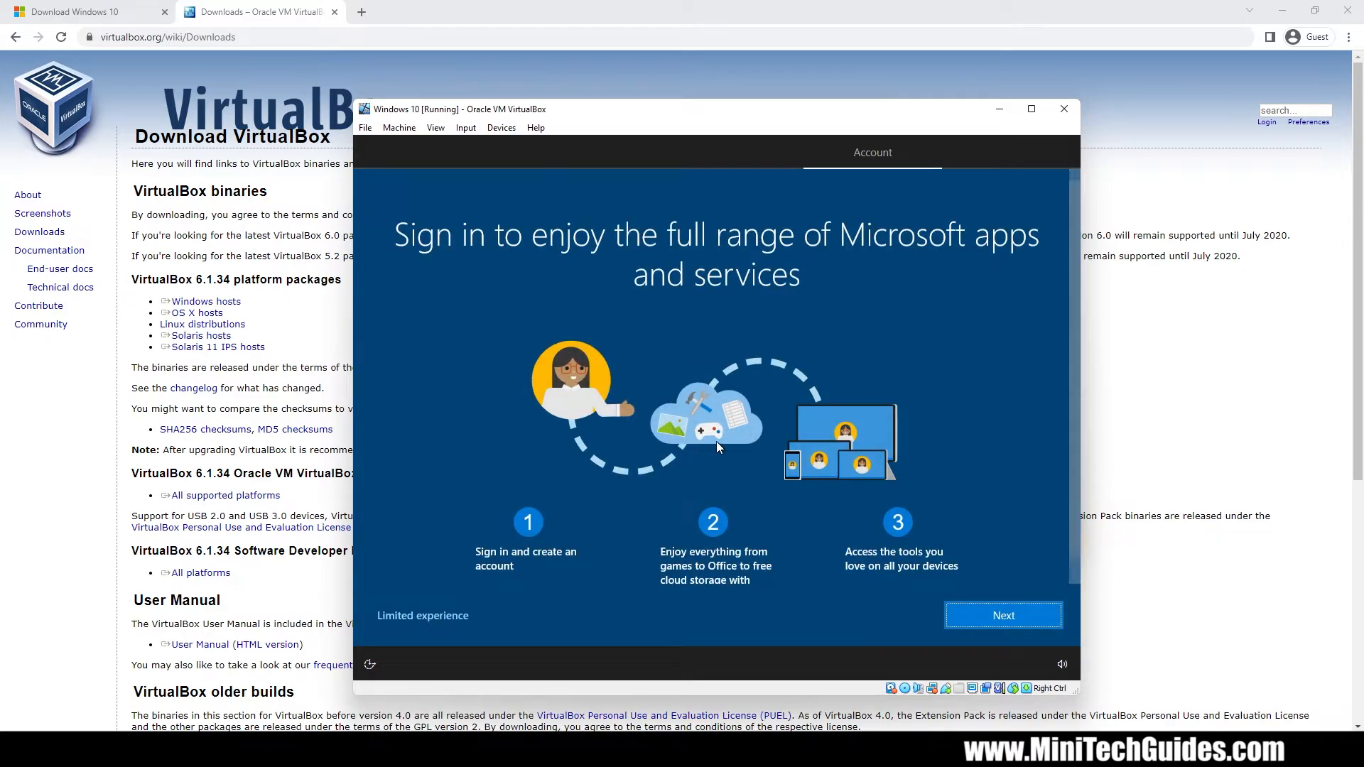
- Continue with the limited experience and create a local account named User without a password
click(450, 615)
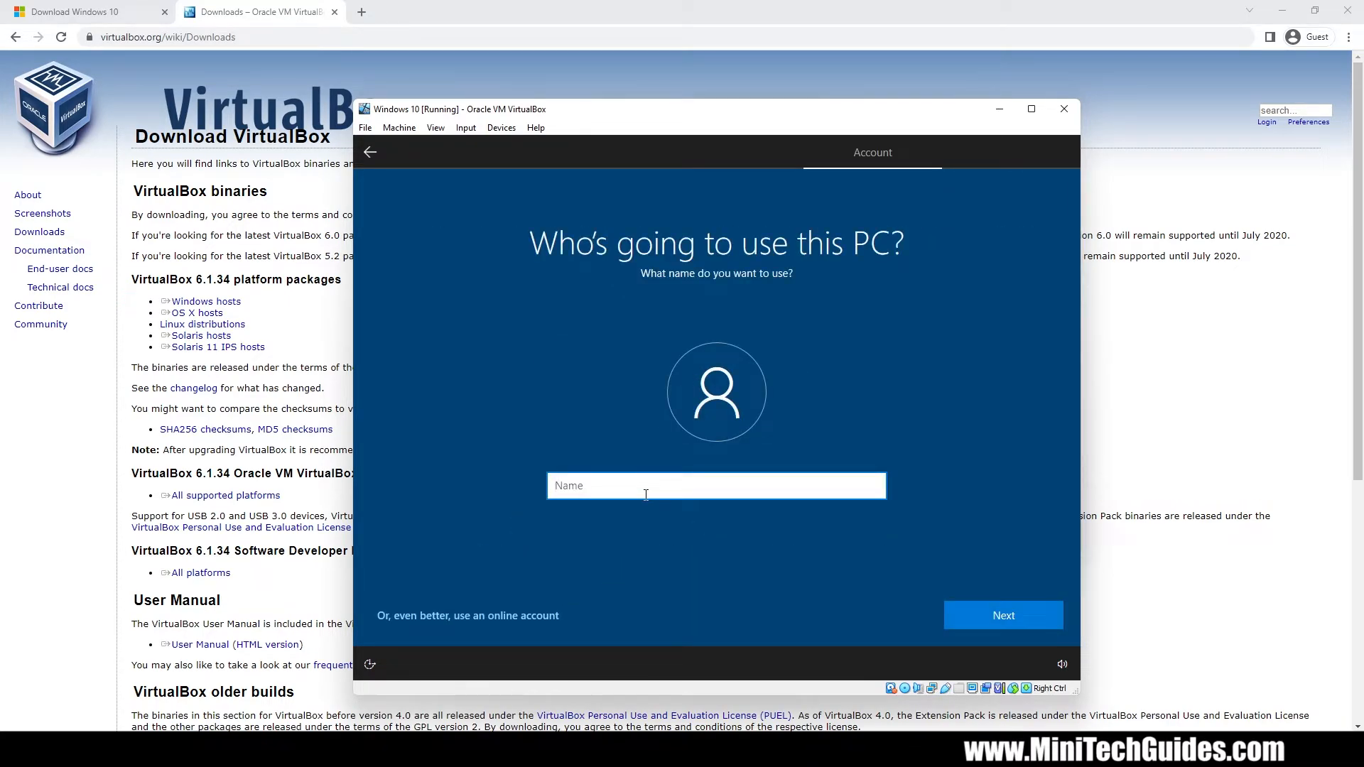
text(User)
click(968, 606)
click(989, 620)
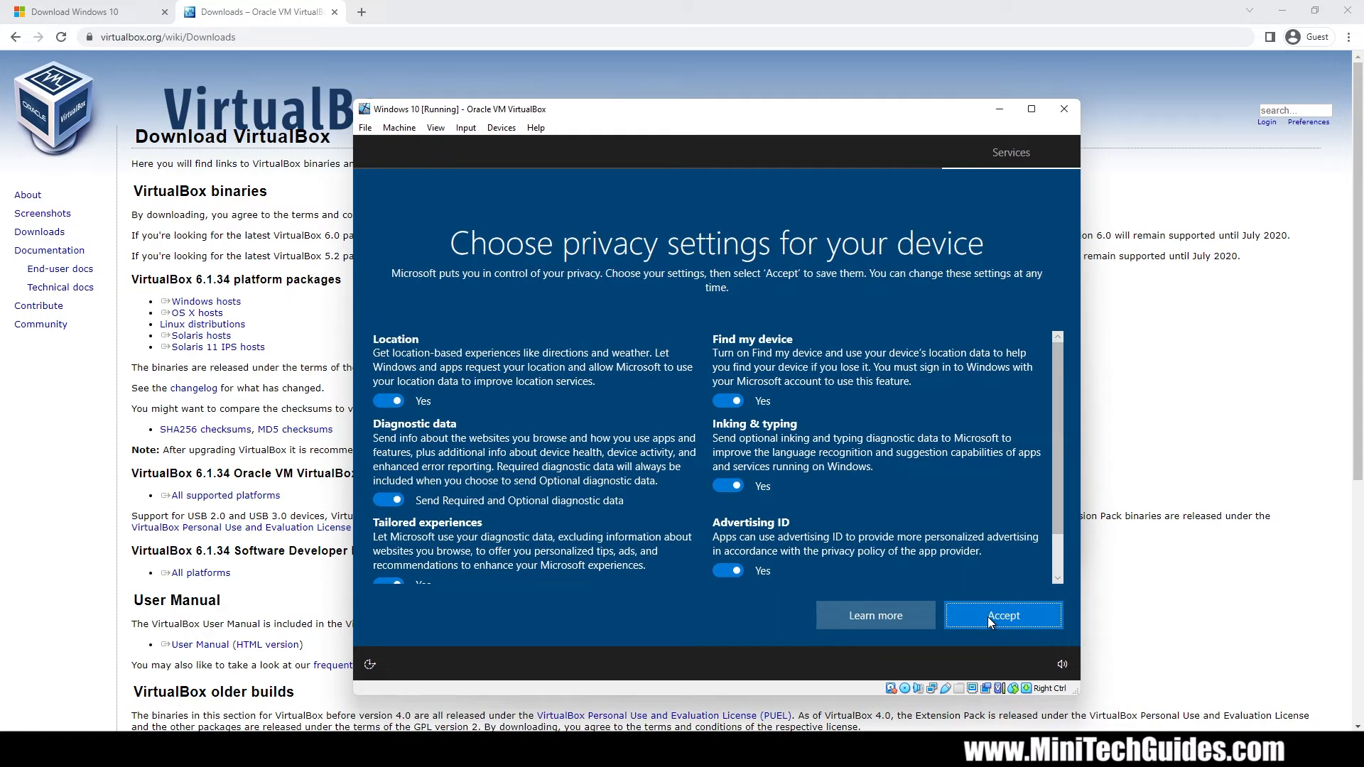
- Turn off location, optional diagnostic data, Find my device, inking and typing, advertising ID and tailored experiences, and accept the privacy settings
click(389, 401)
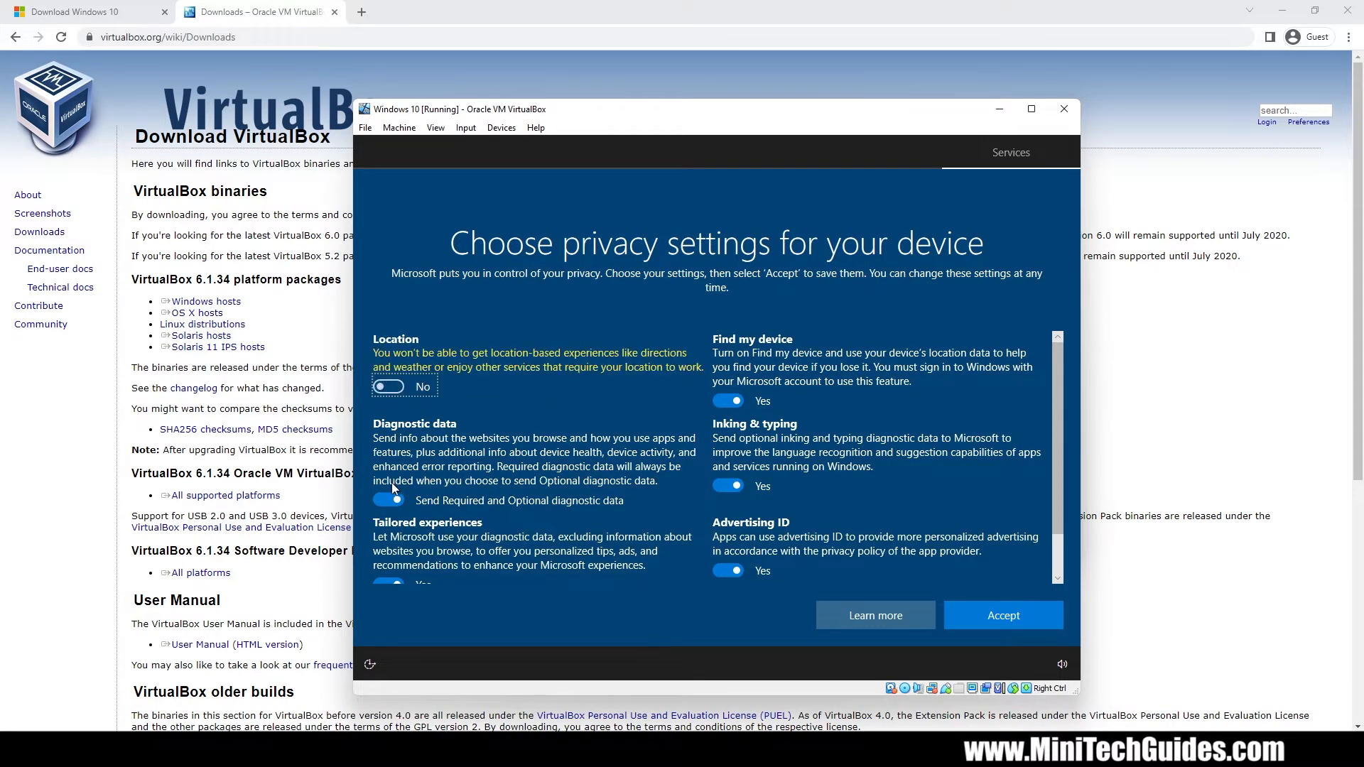
click(389, 500)
click(735, 401)
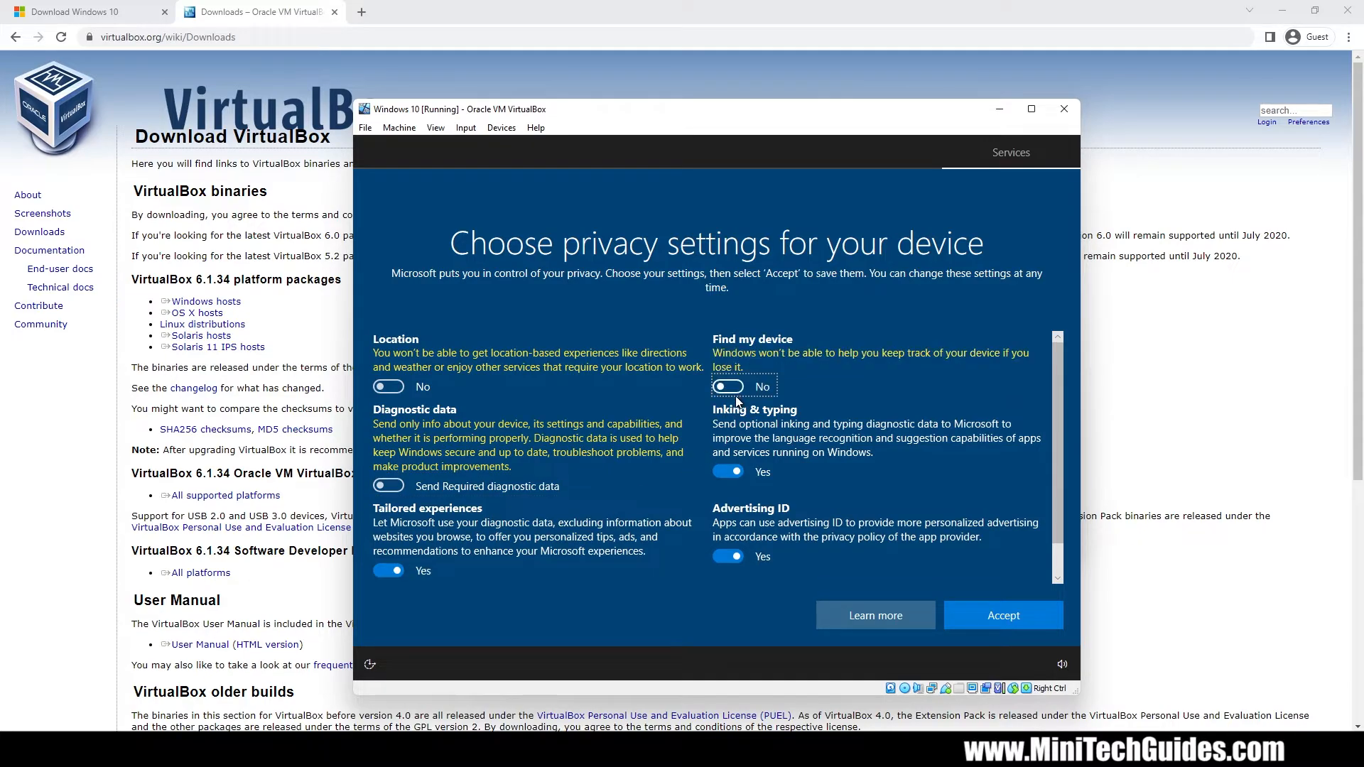
click(732, 472)
click(732, 557)
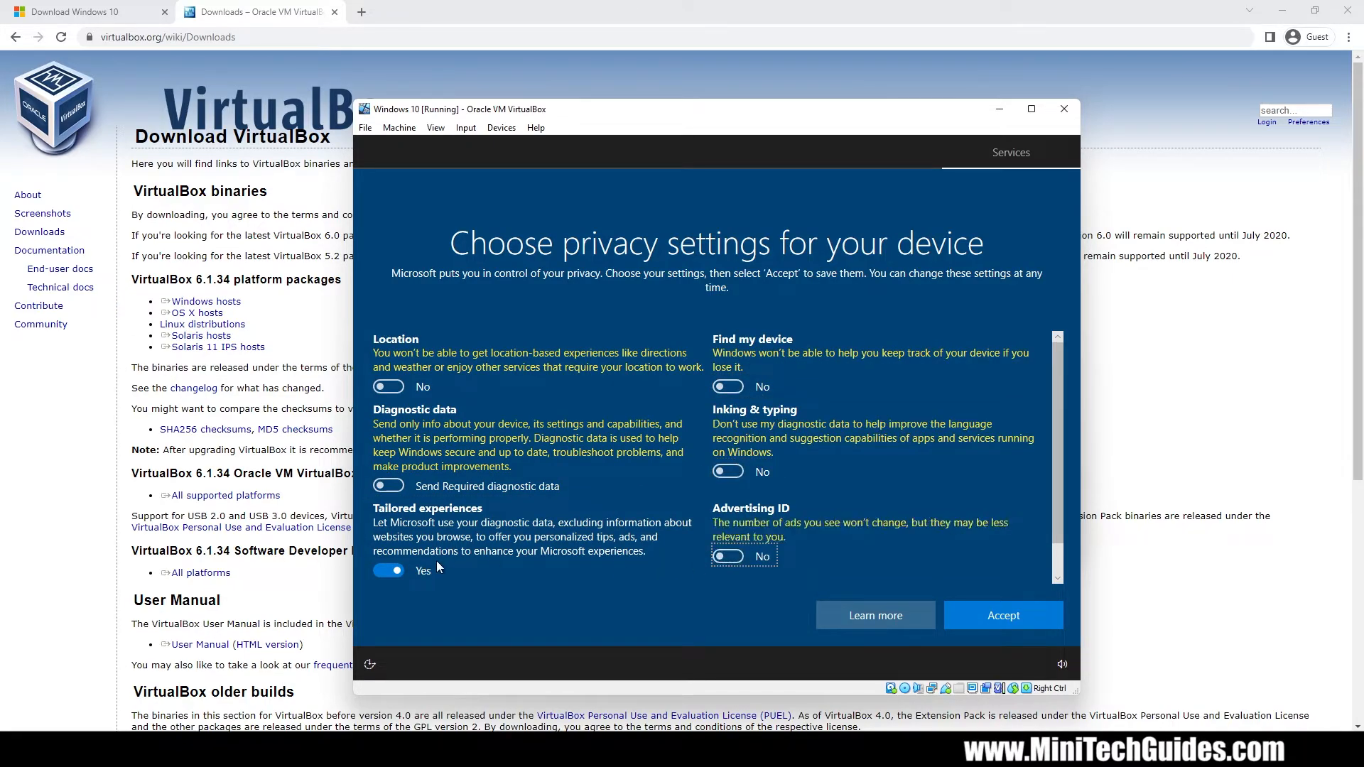
click(391, 570)
click(992, 615)
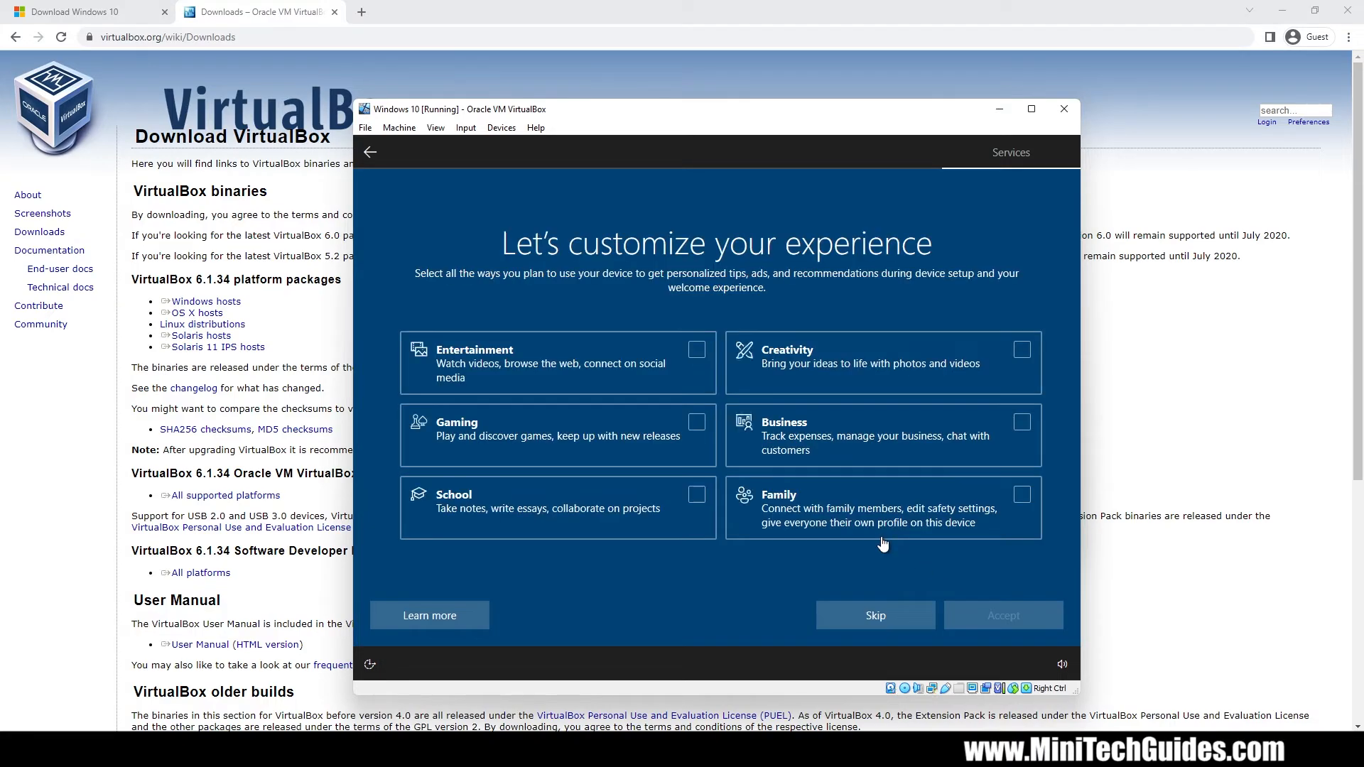
- Skip the experience customization and decline Cortana, dismissing the display driver notification once the desktop loads
click(886, 606)
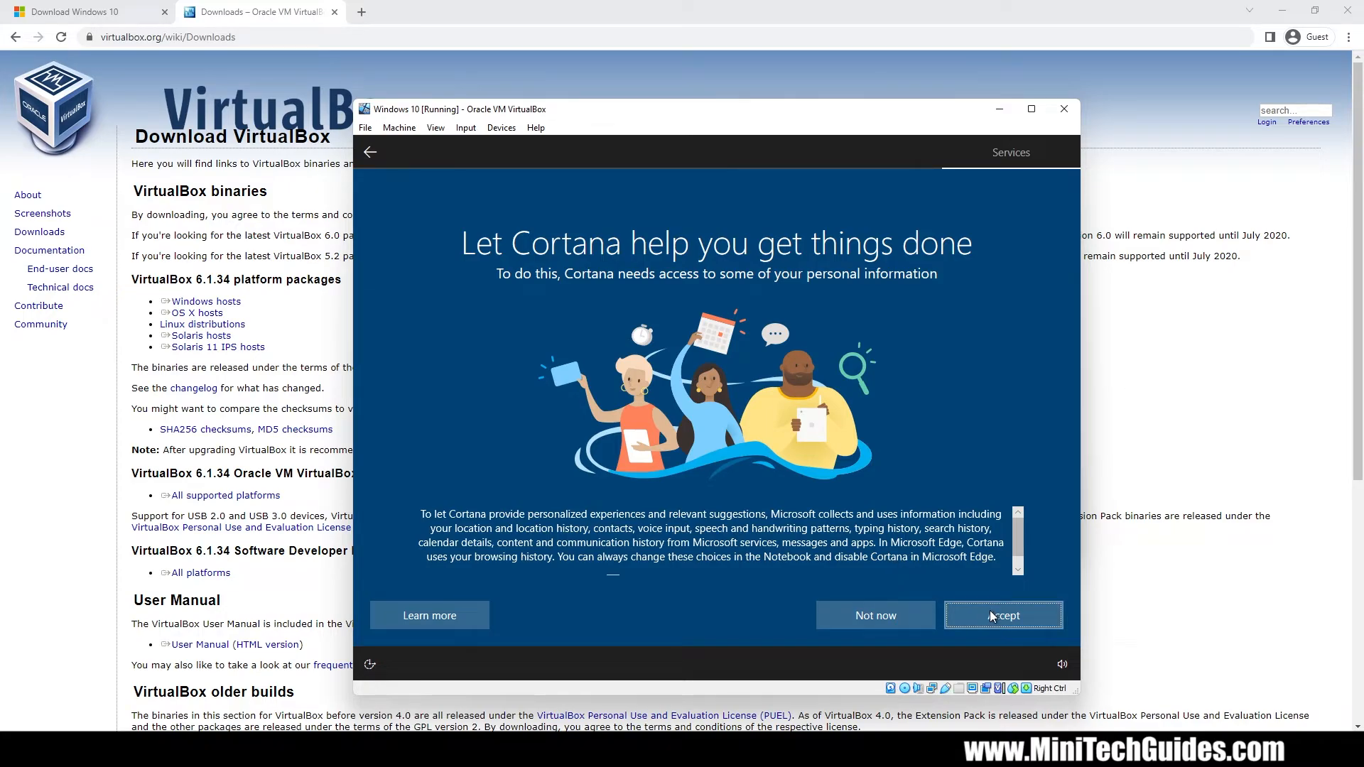
click(879, 624)
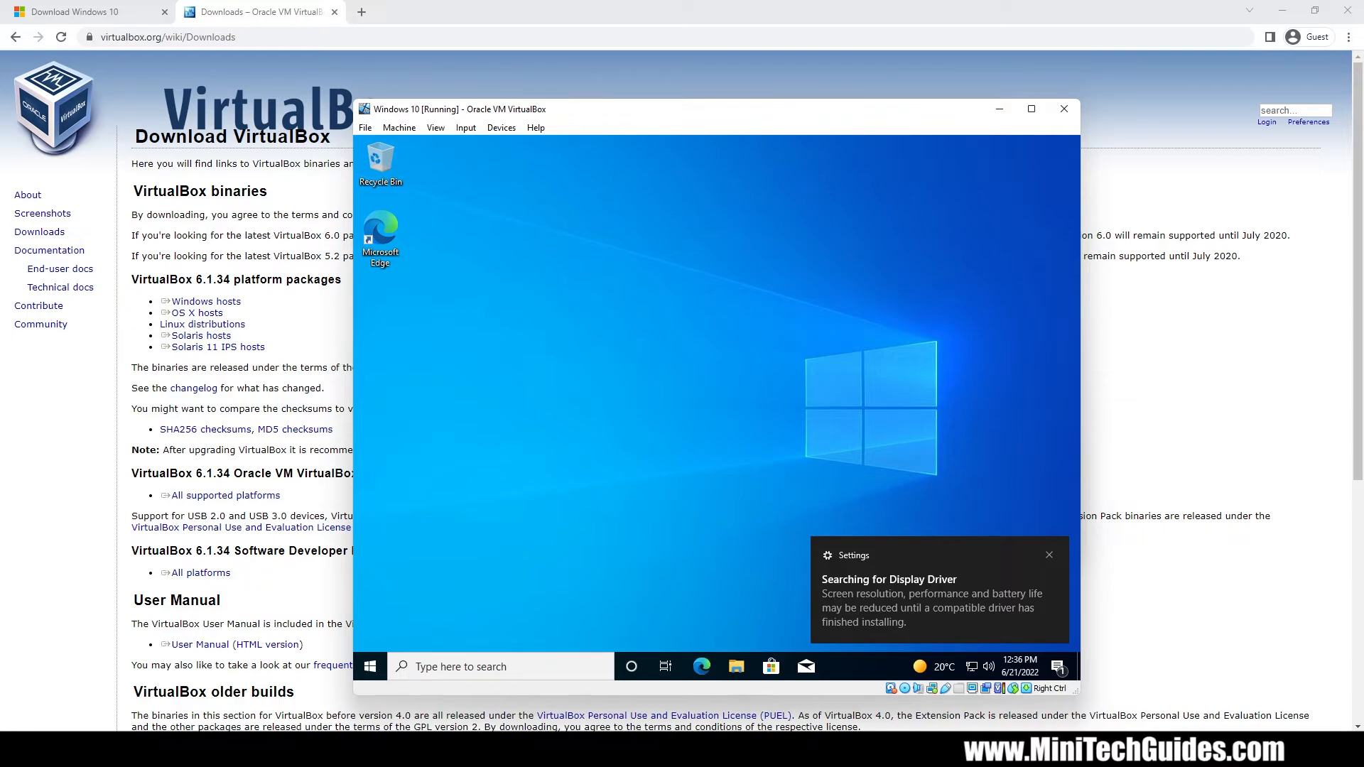
click(1050, 556)
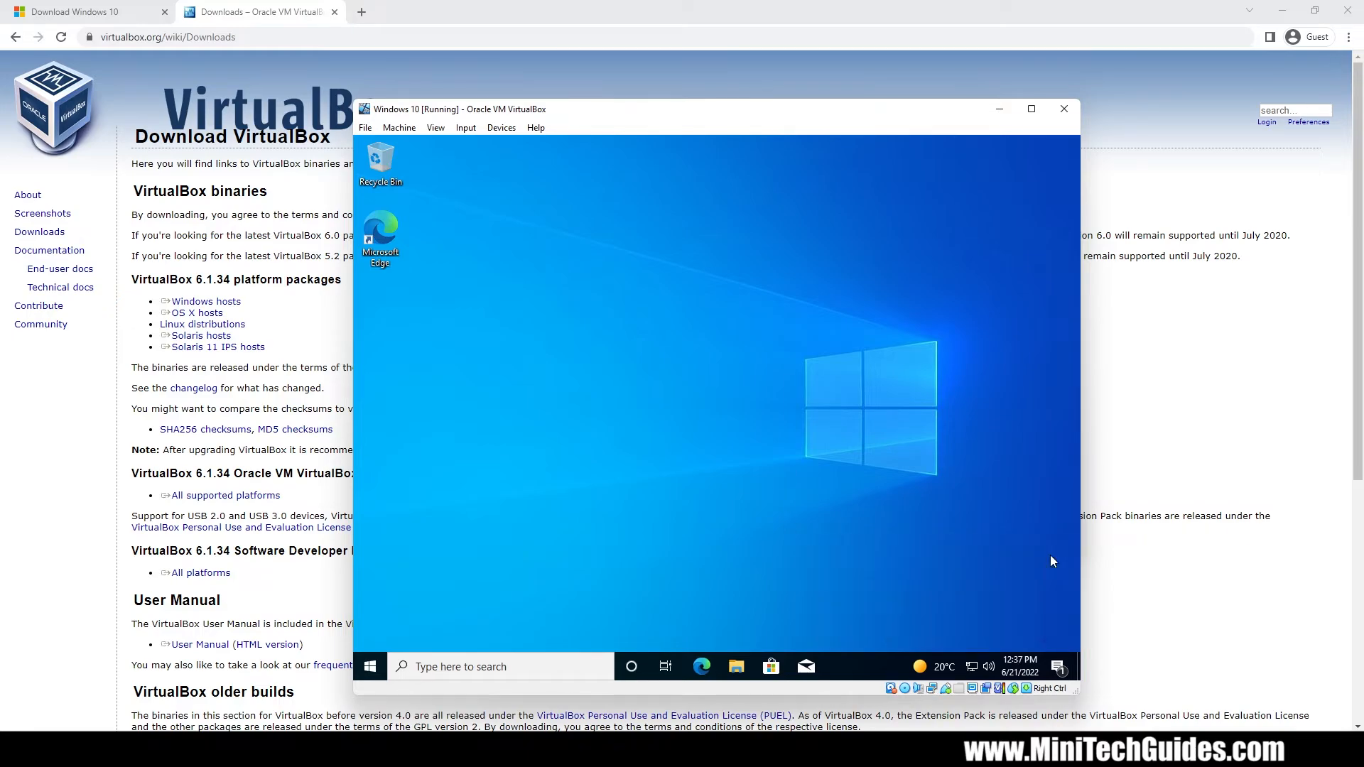
- Insert the Guest Additions CD image into the virtual machine and open its CD drive (D:) in File Explorer
click(502, 128)
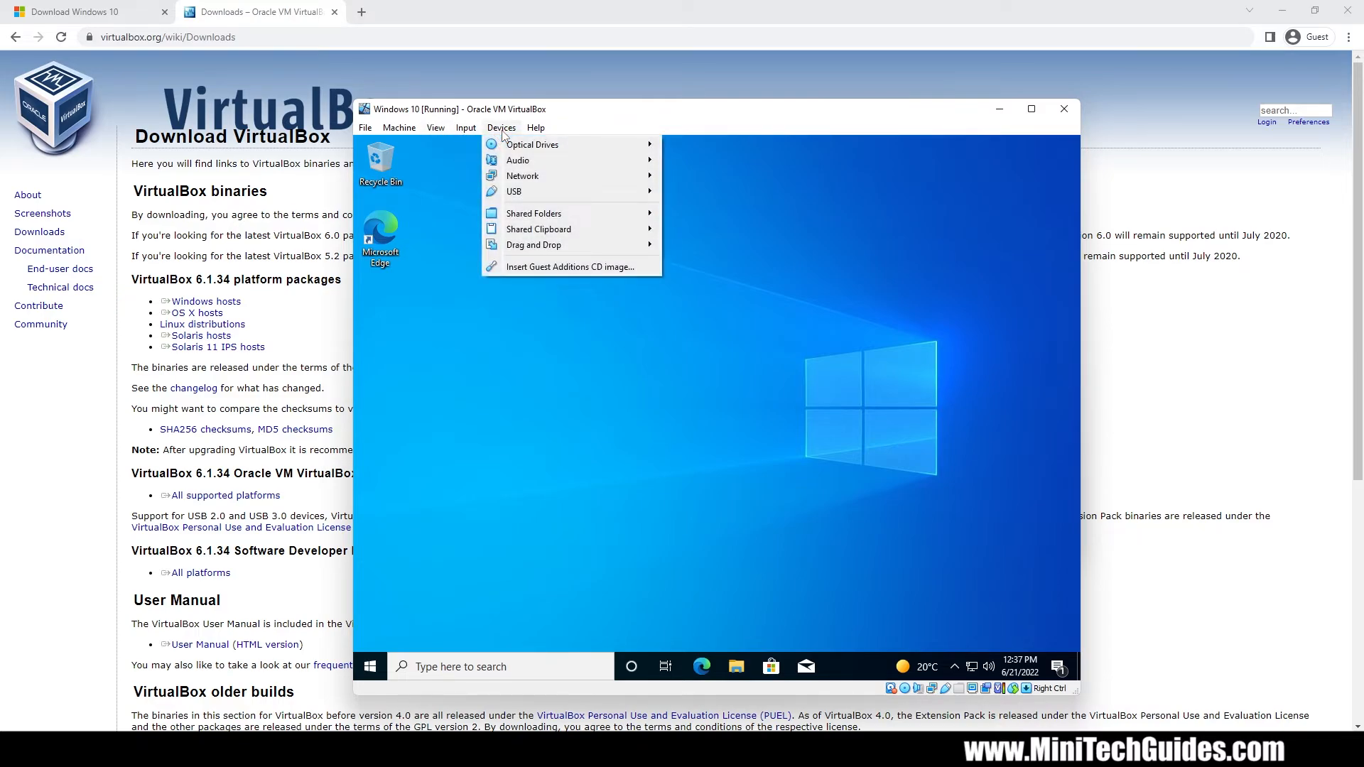
click(547, 265)
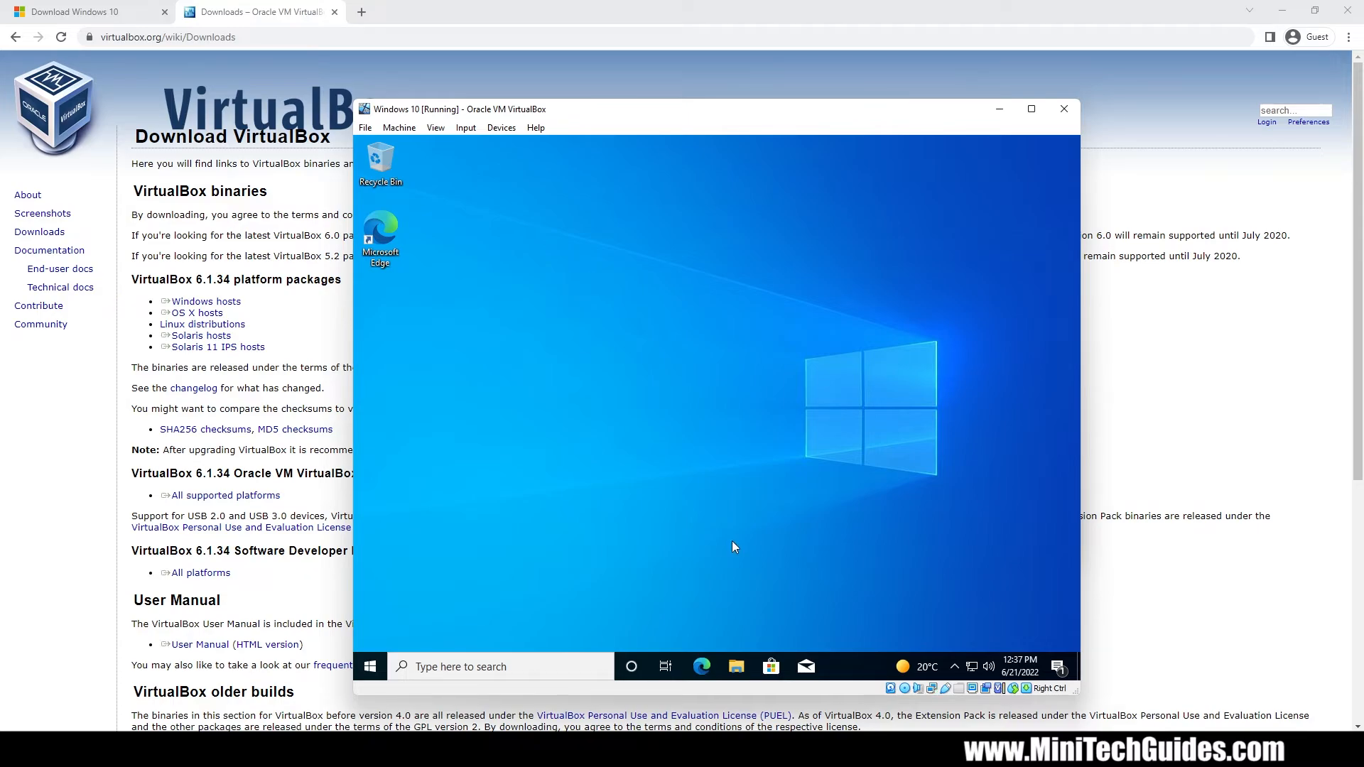
click(736, 668)
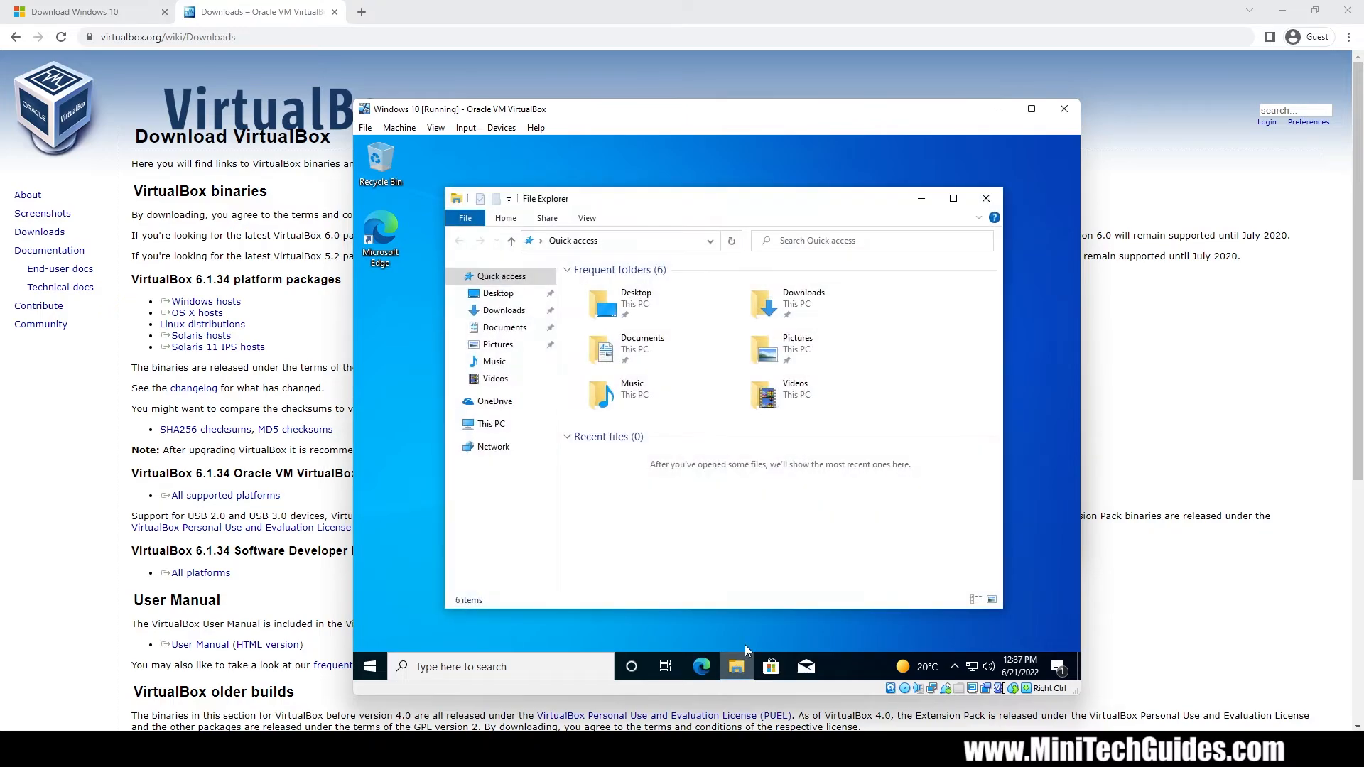
click(504, 426)
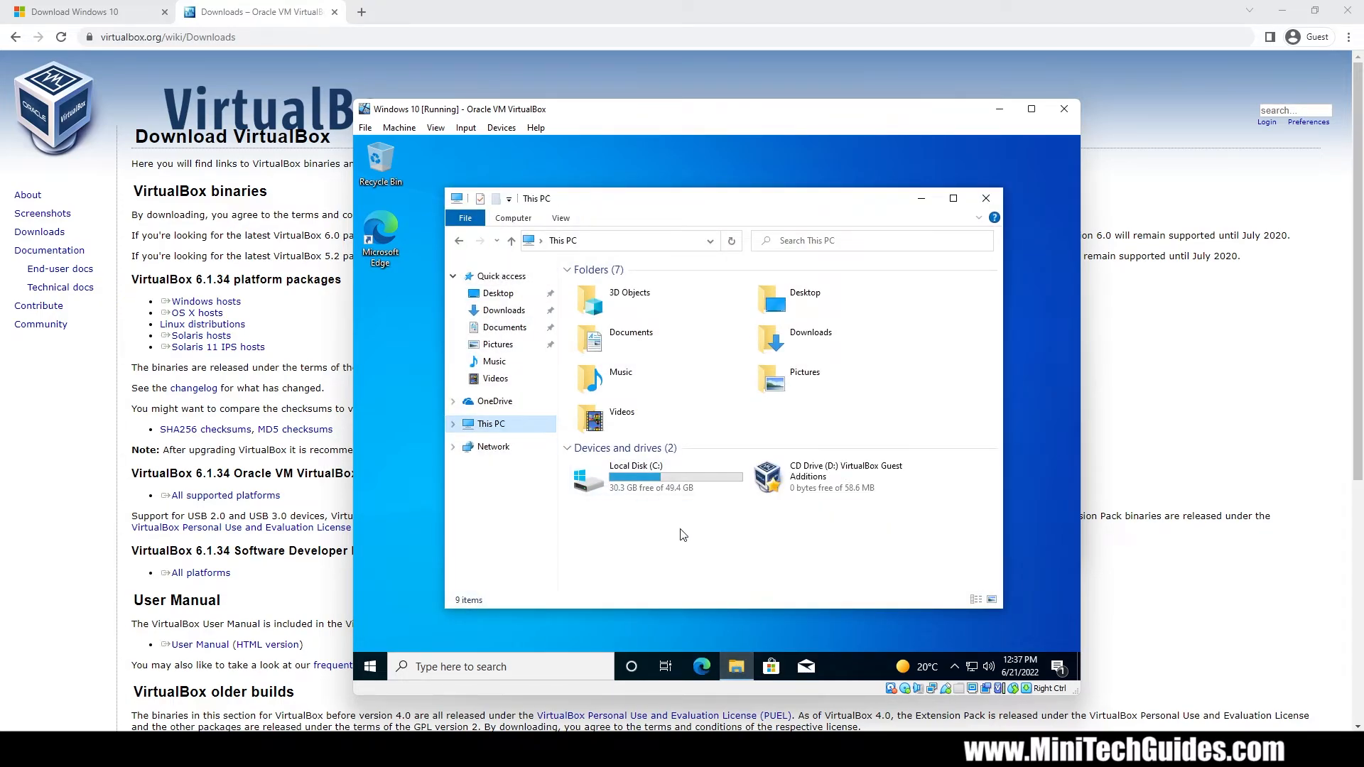
right_click(819, 482)
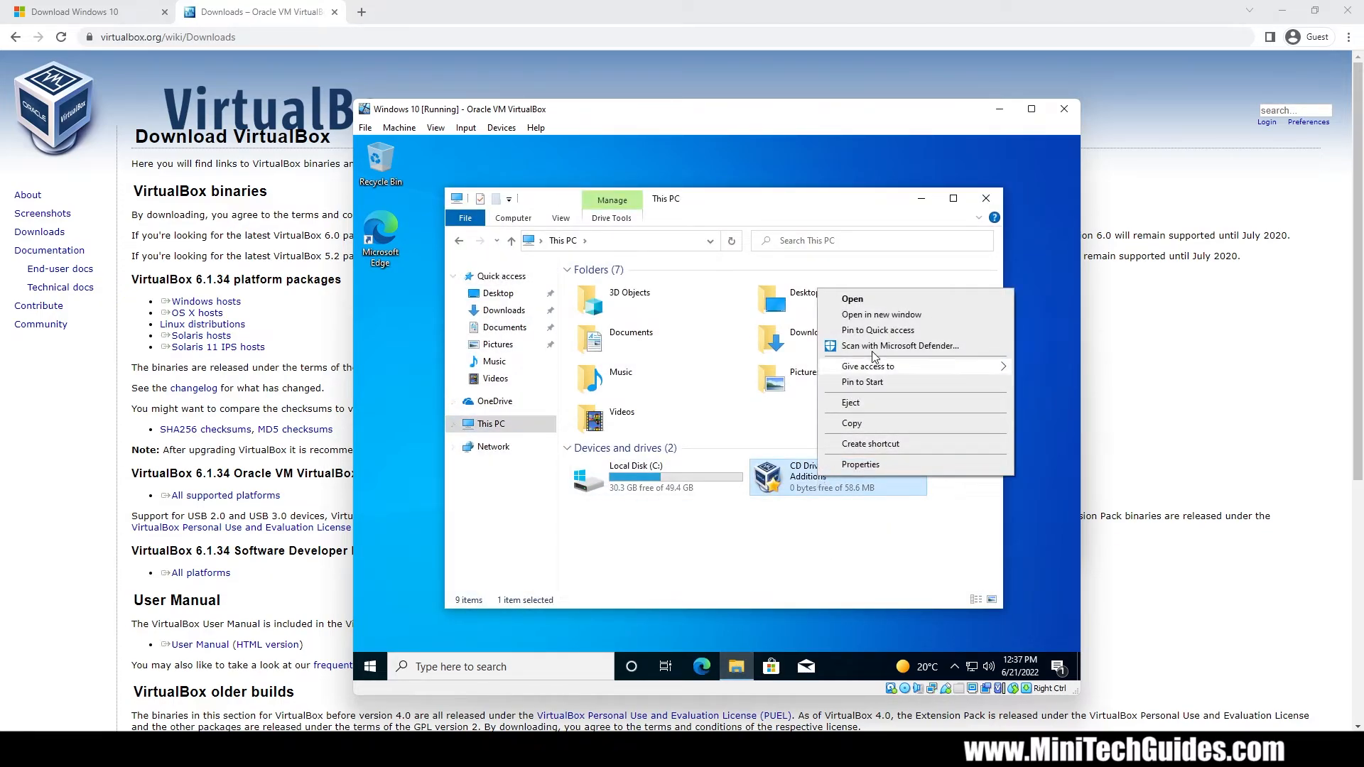
click(852, 300)
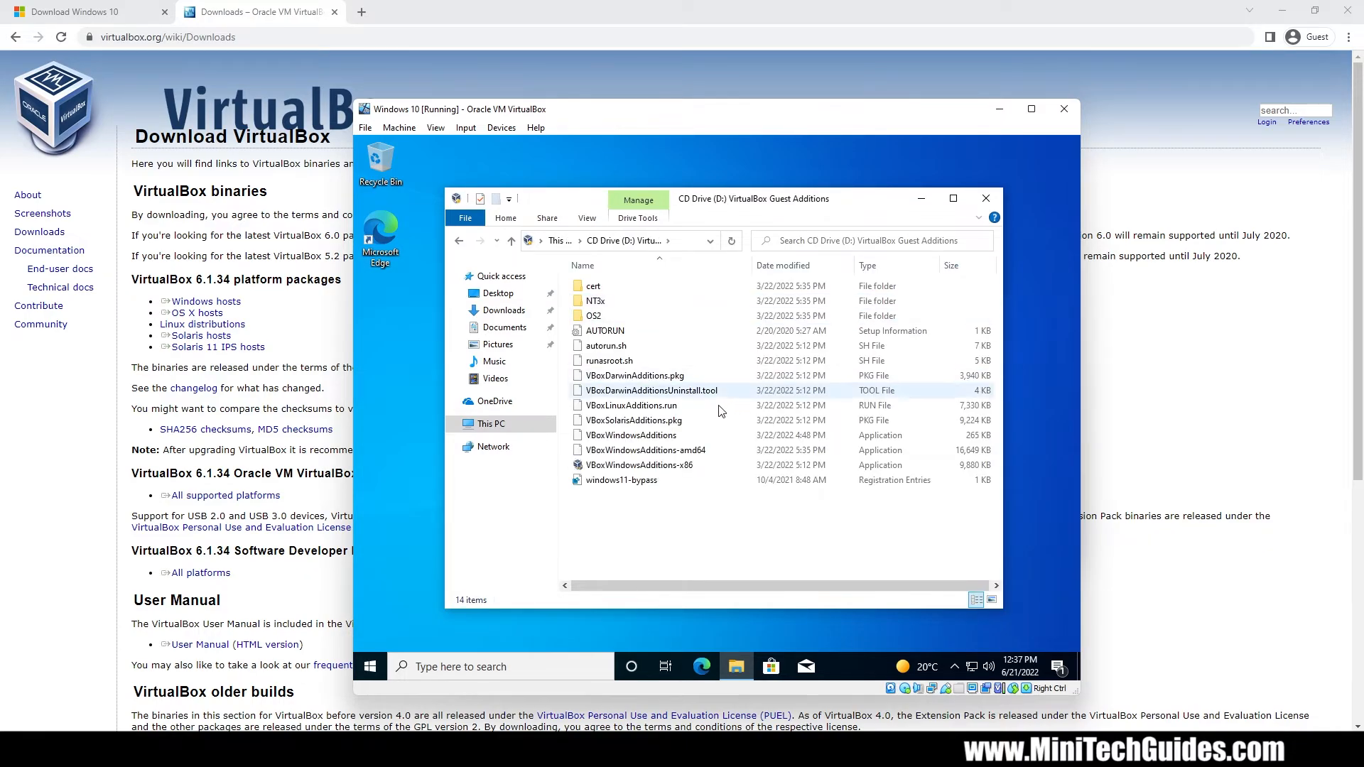
- Install VirtualBox Guest Additions 6.1.34 from VBoxWindowsAdditions-amd64 in the default folder and reboot the virtual machine immediately
double_click(673, 453)
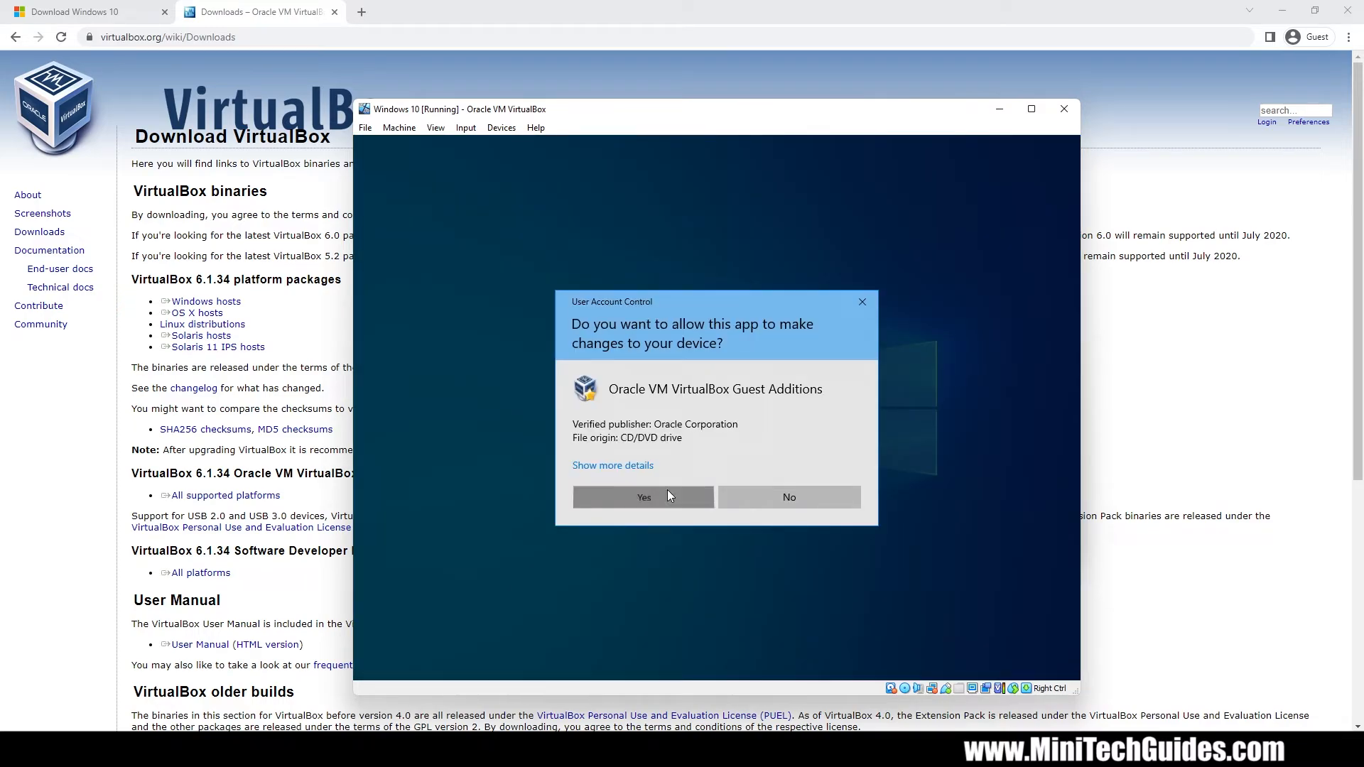
click(668, 492)
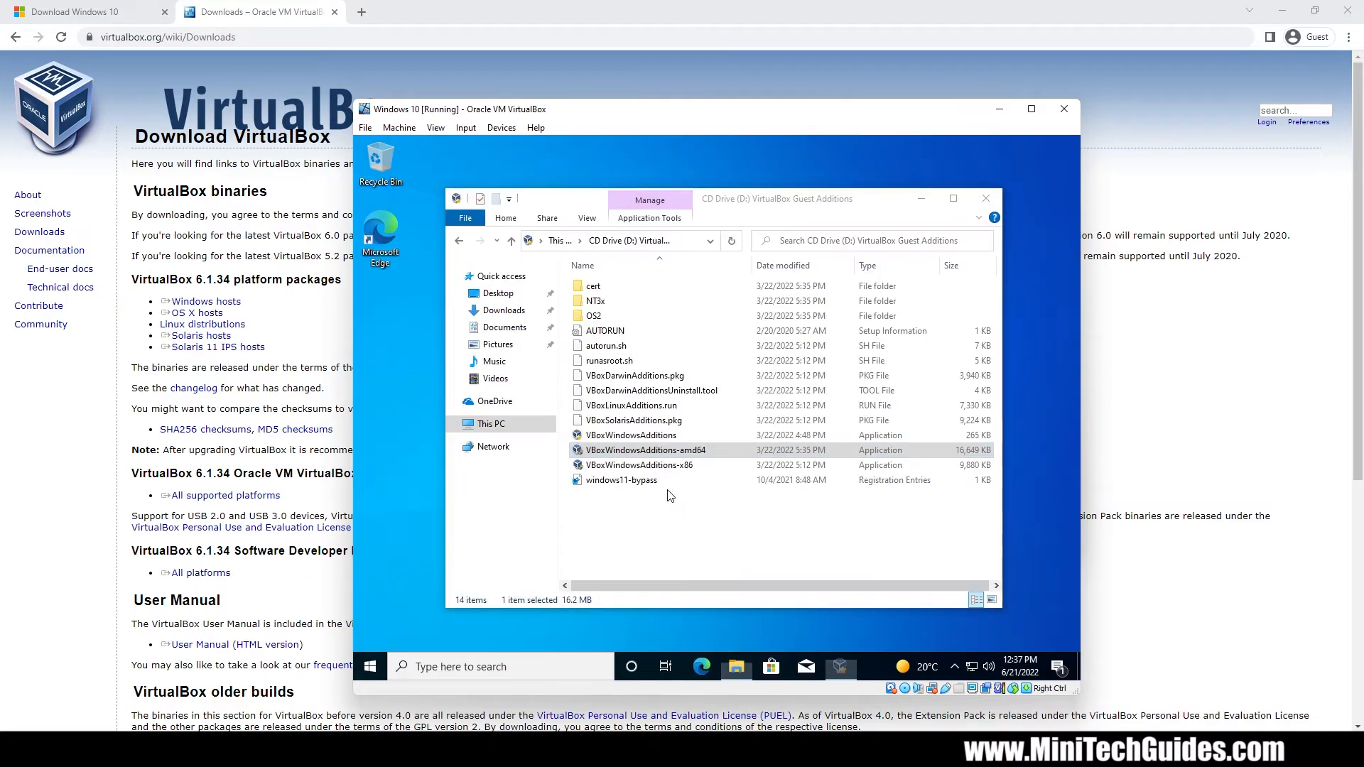
click(788, 515)
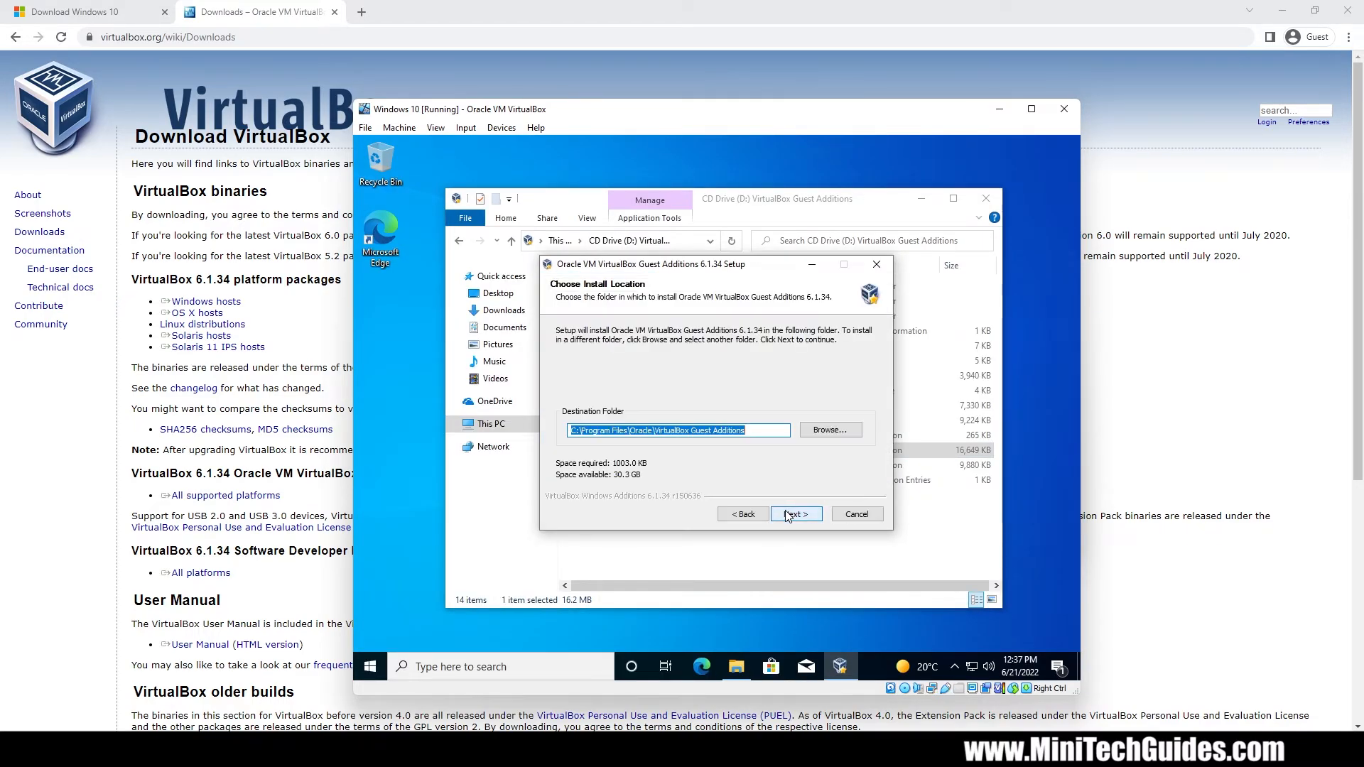
click(788, 515)
click(789, 515)
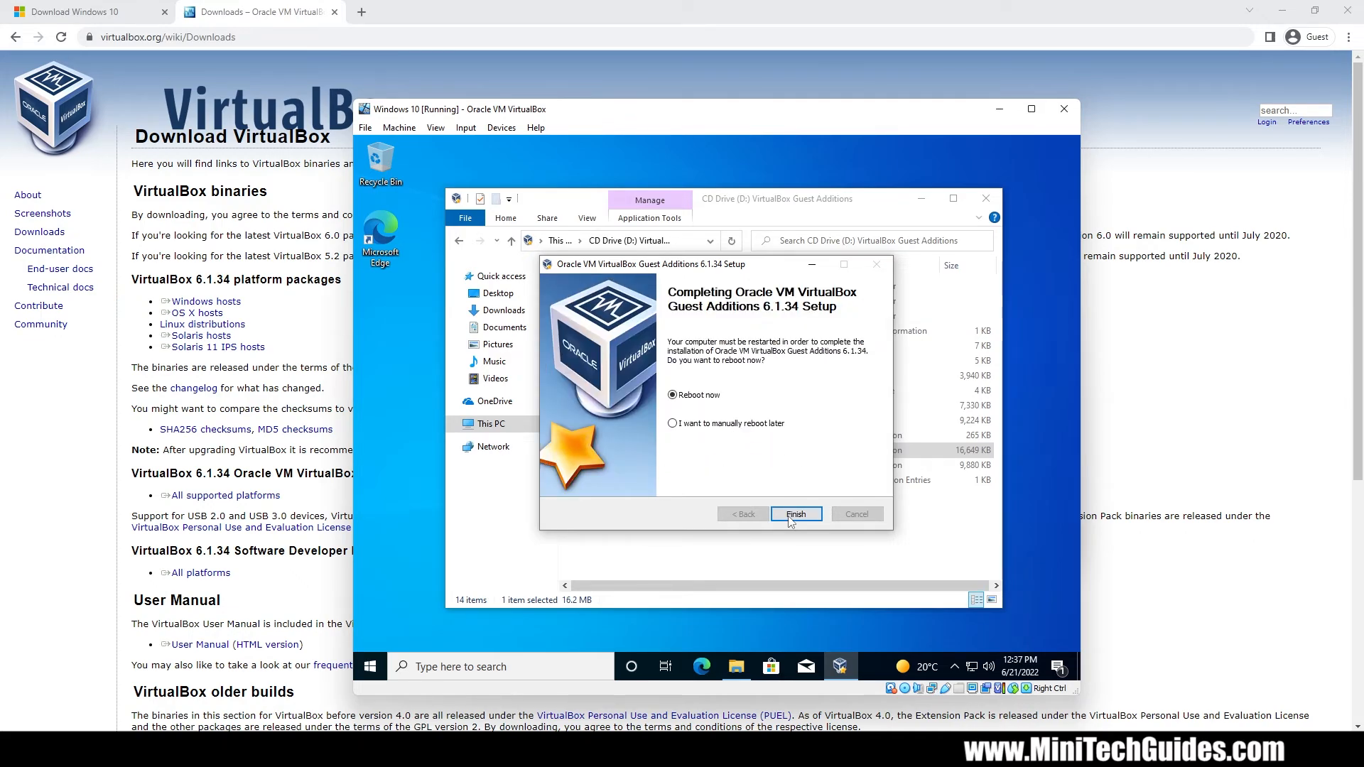
click(793, 511)
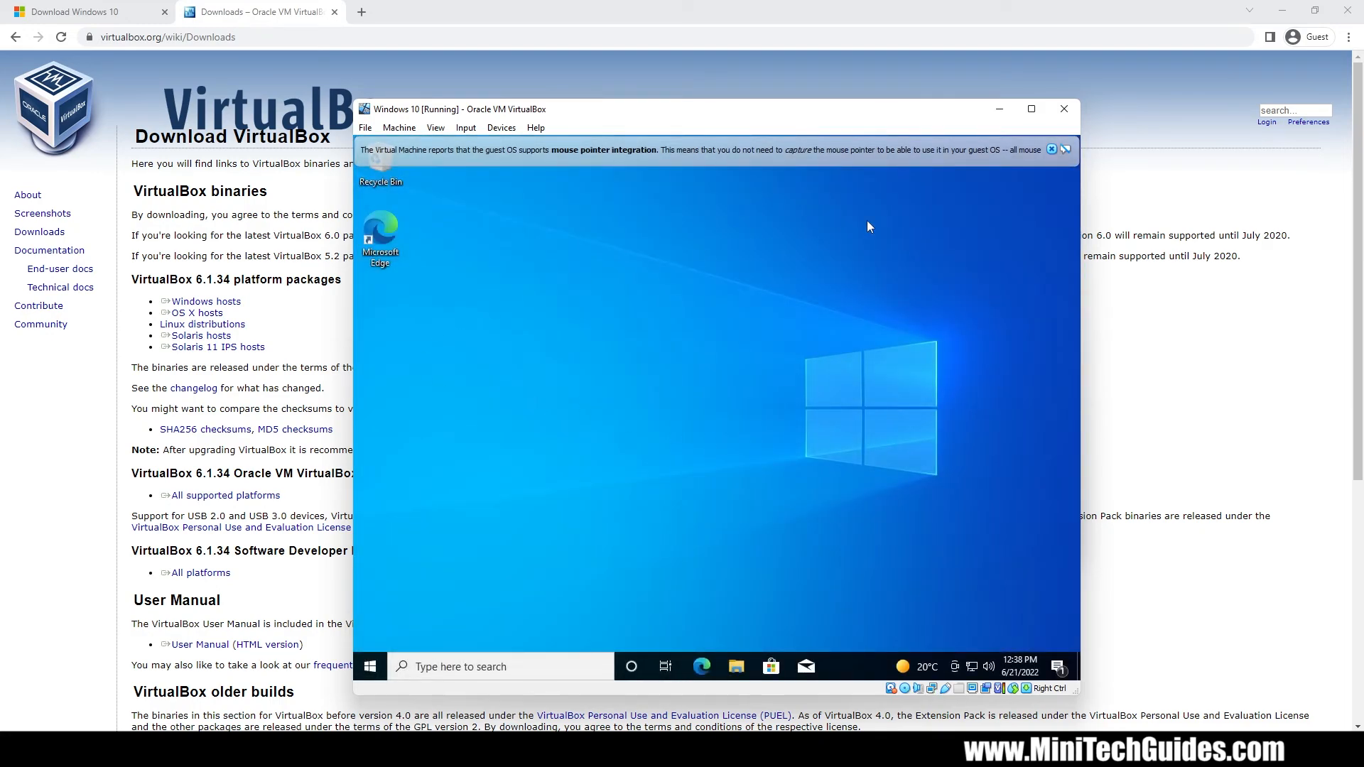
- Dismiss the mouse pointer integration notice and switch the virtual machine to full-screen mode
click(1051, 149)
click(426, 128)
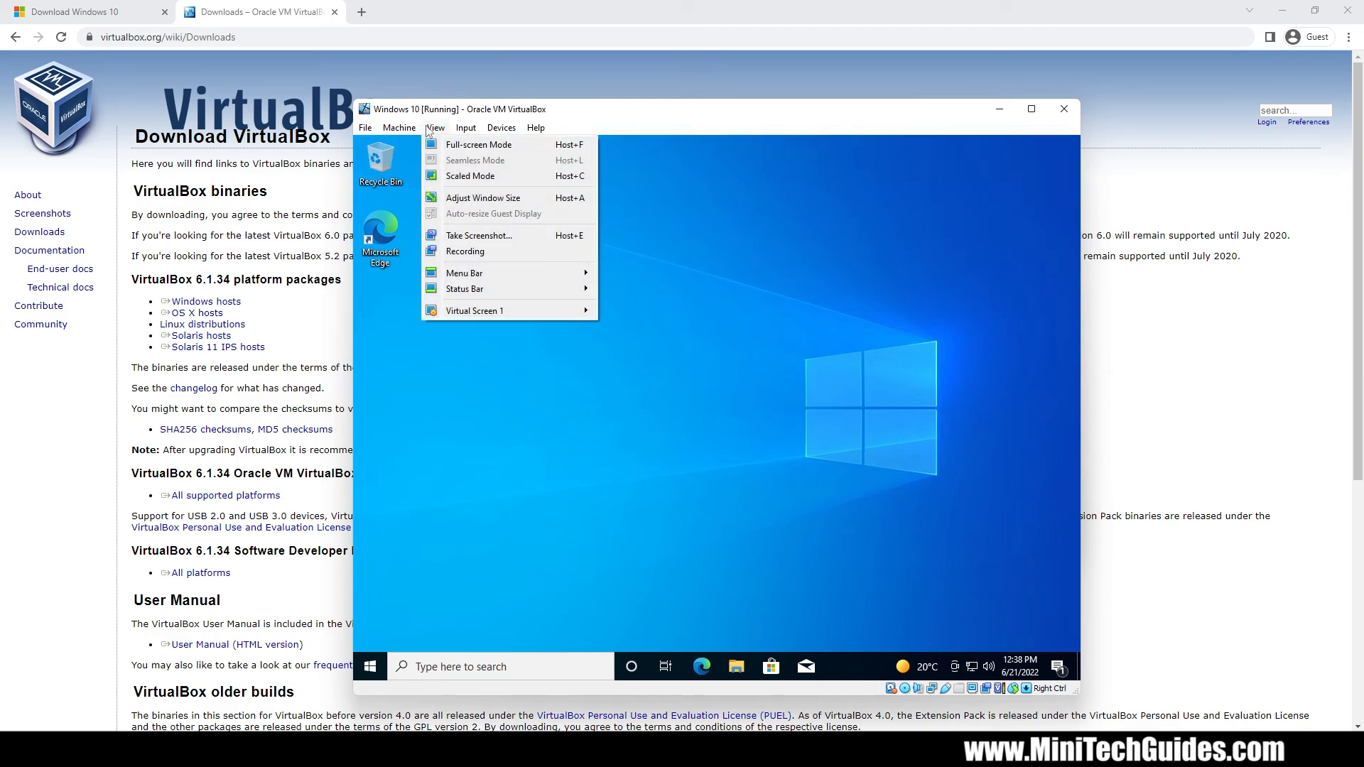
click(437, 146)
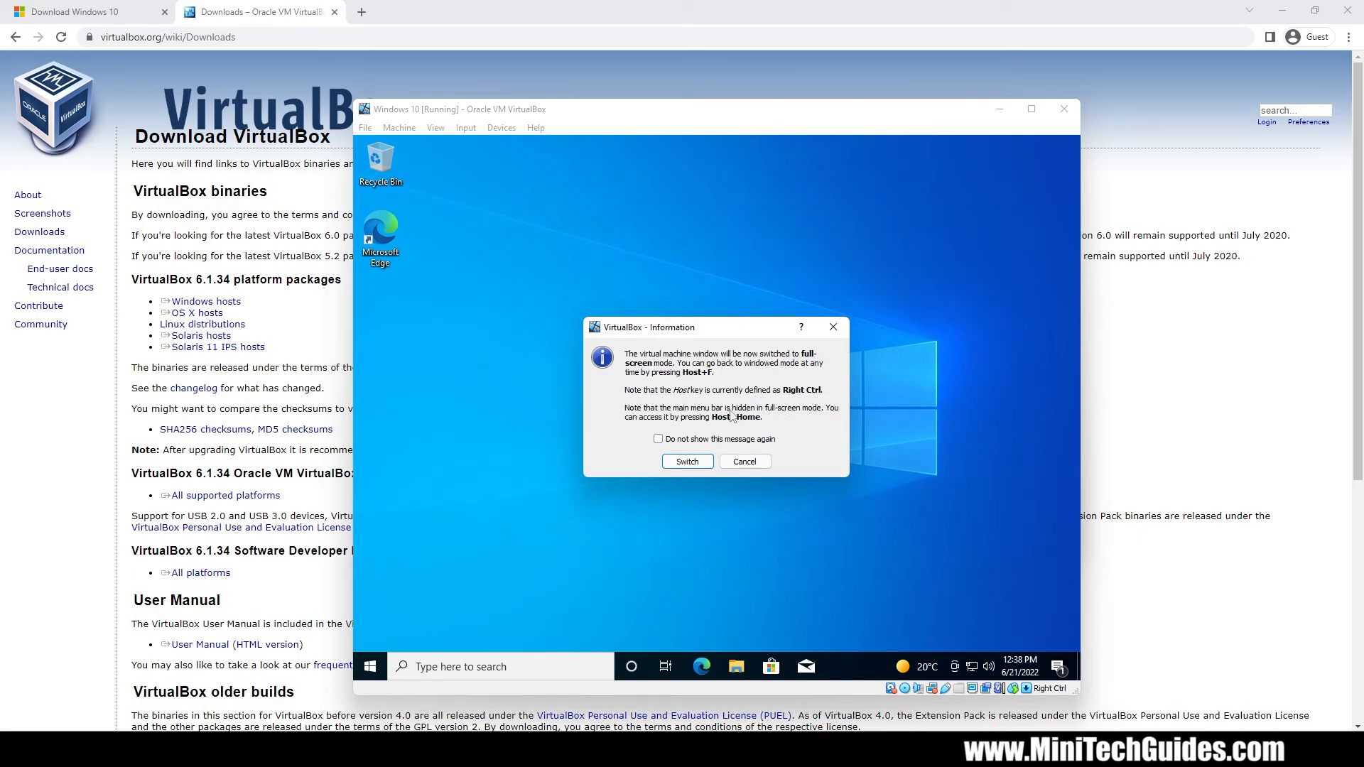
click(681, 459)
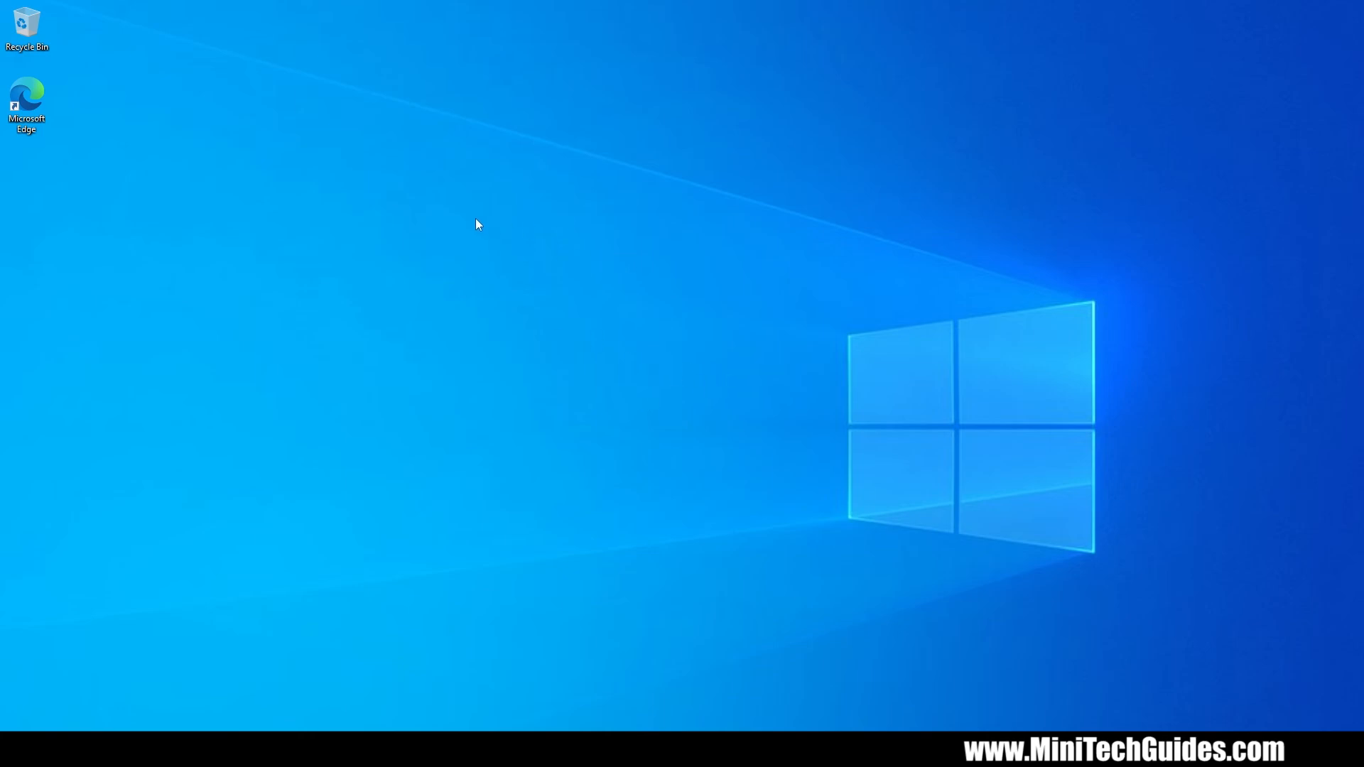
right_click(455, 208)
click(488, 249)
right_click(529, 360)
click(558, 396)
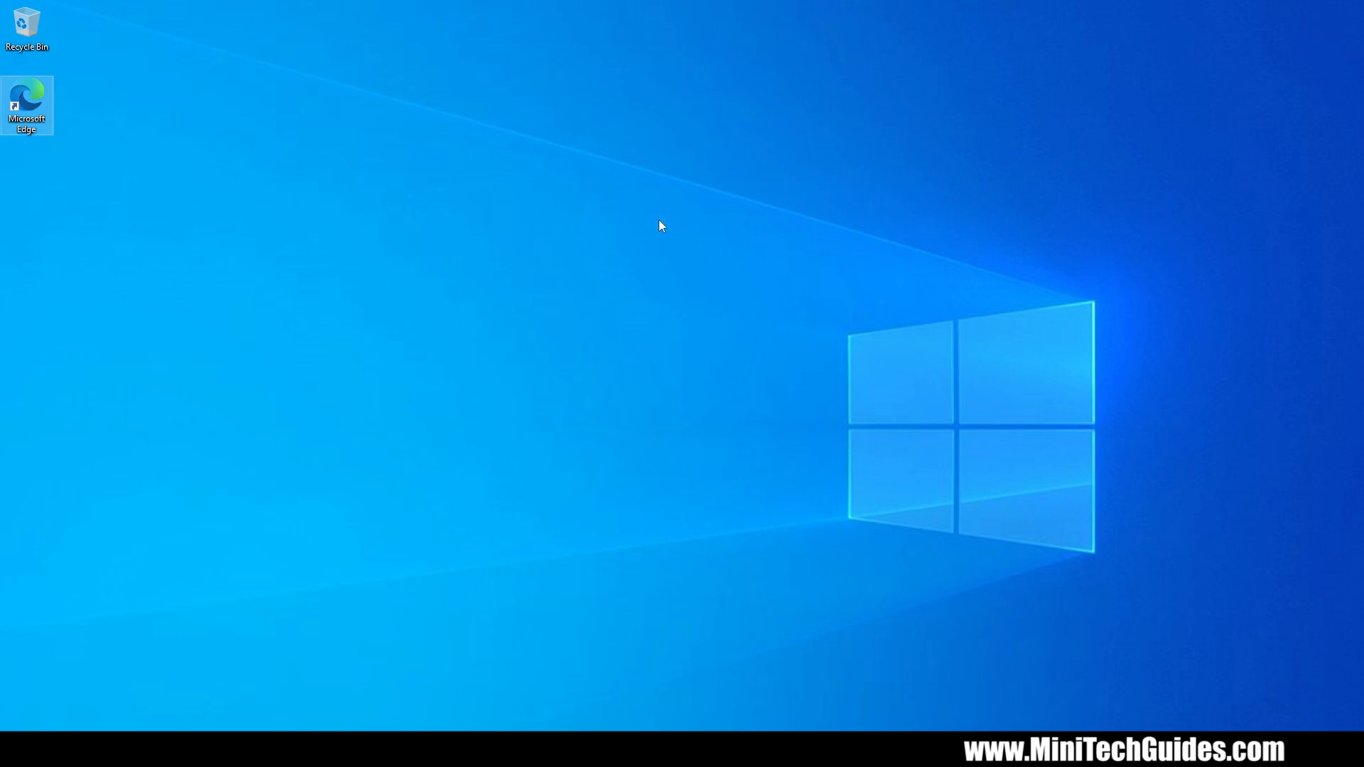
- Launch Microsoft Edge inside the Windows 10 virtual machine
key(Return)
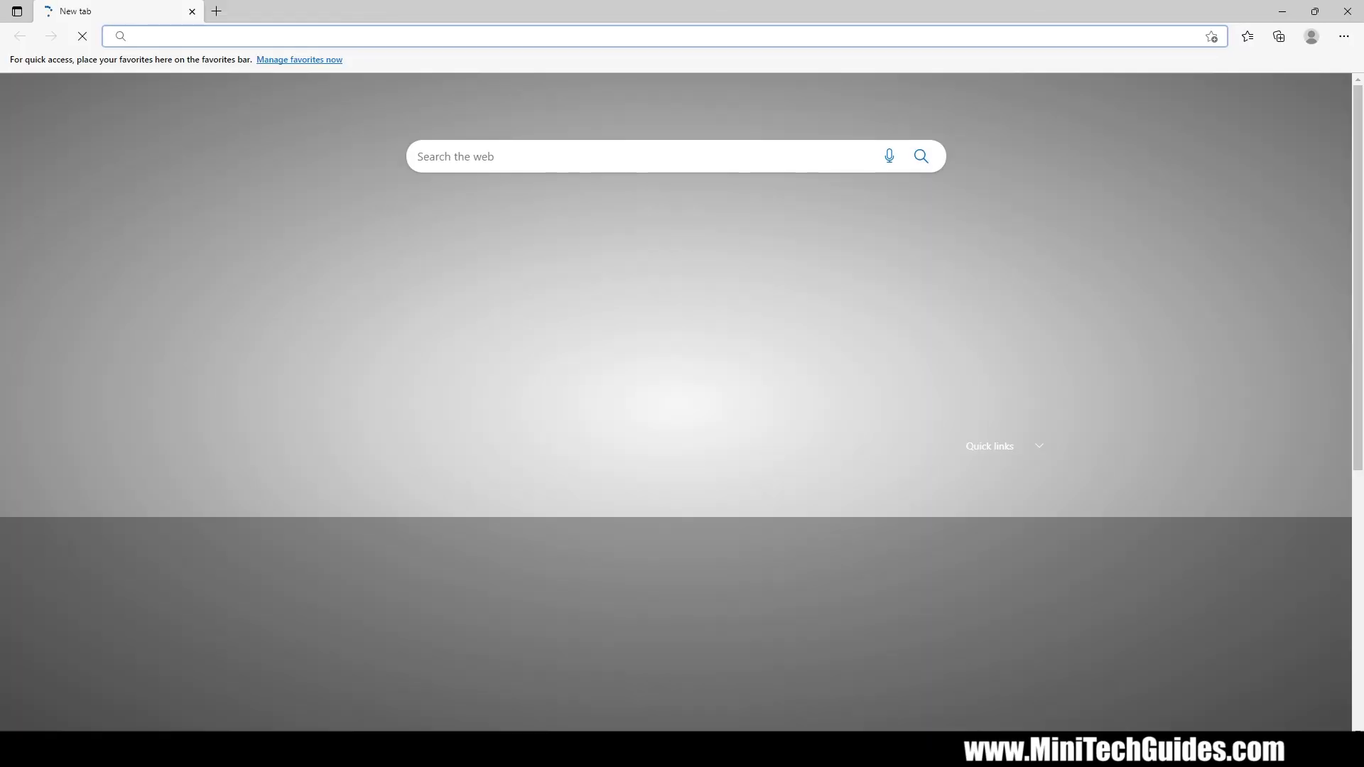